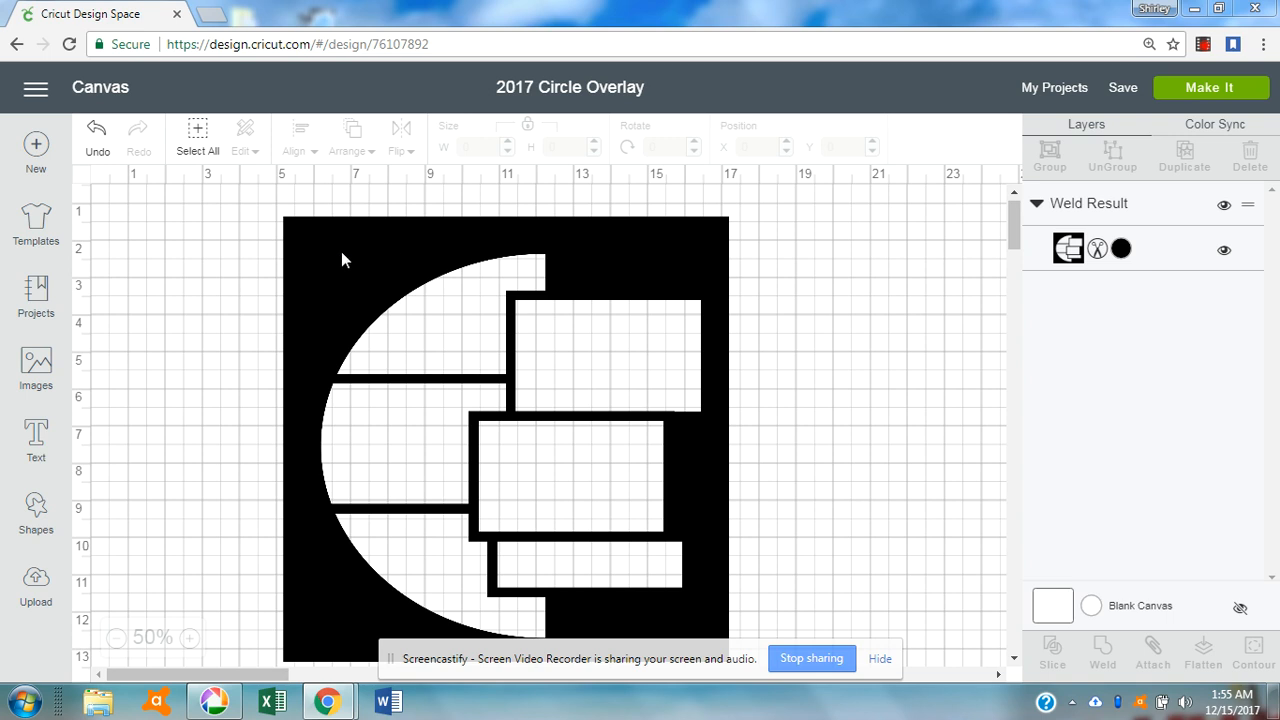
# Move the existing overlay away from the work area to X about 22.8, then add a square and colour it black
pyautogui.moveTo(341, 260); pyautogui.dragTo(996, 261)
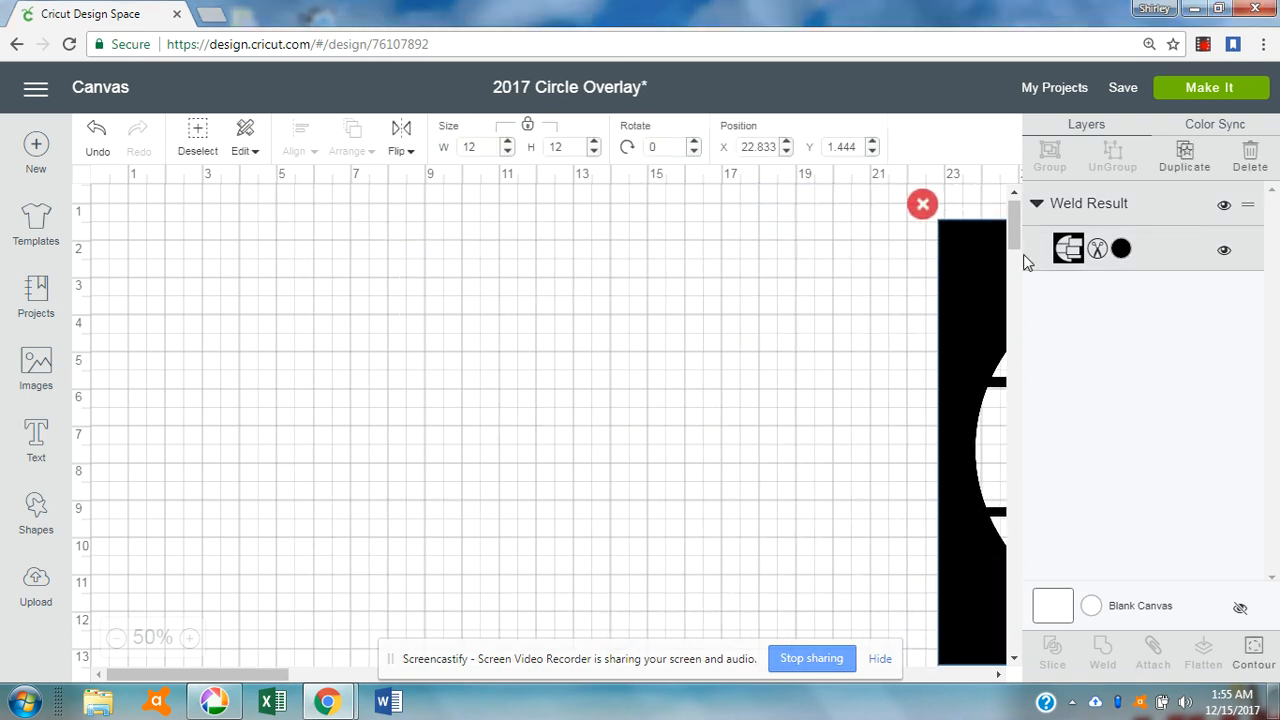
pyautogui.click(36, 515)
pyautogui.click(127, 378)
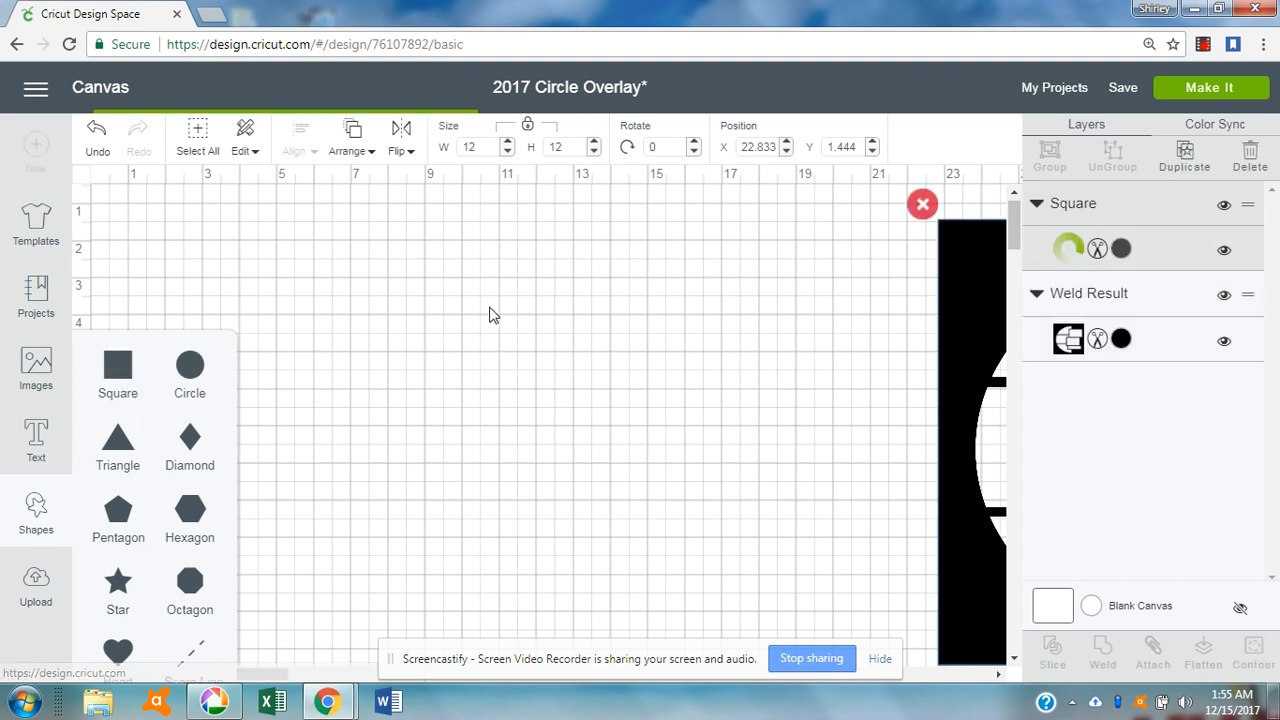
pyautogui.click(1120, 250)
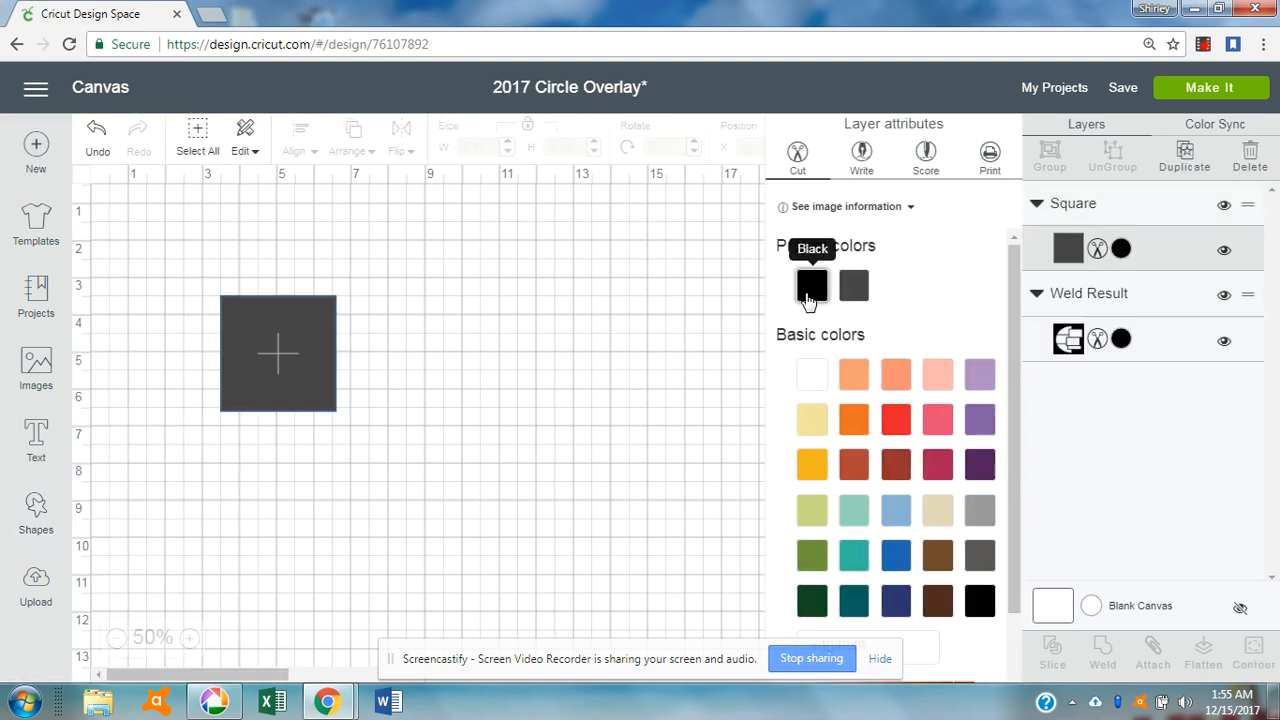
pyautogui.click(812, 286)
pyautogui.click(309, 349)
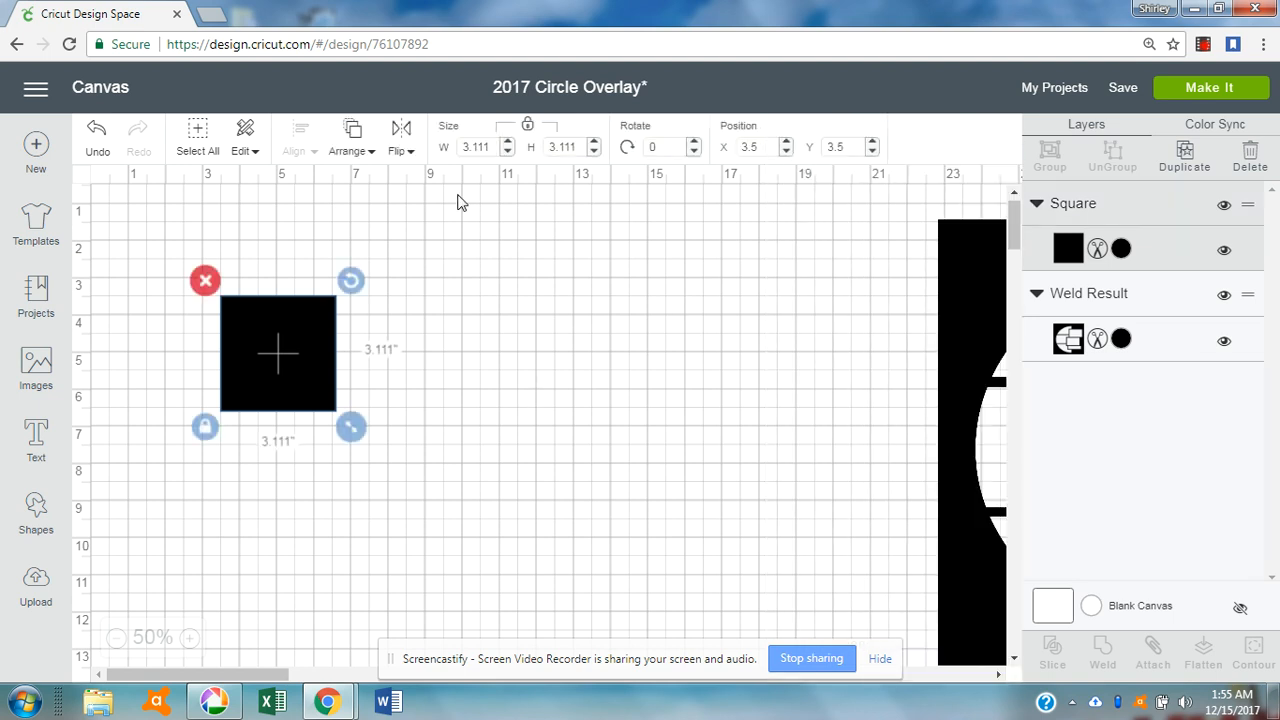
# Set the black square's size to 12 by 12 inches and its position to X 1, Y 1
pyautogui.doubleClick(492, 146)
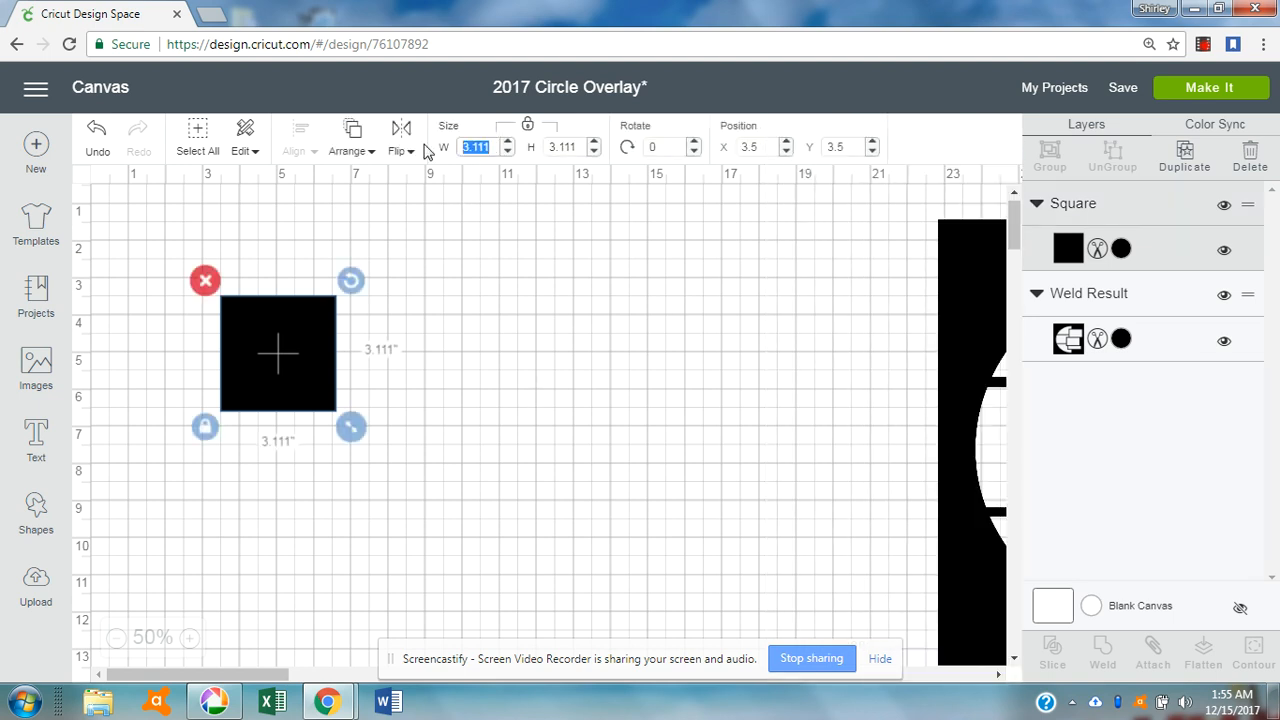
pyautogui.write('12')
pyautogui.press('Tab')
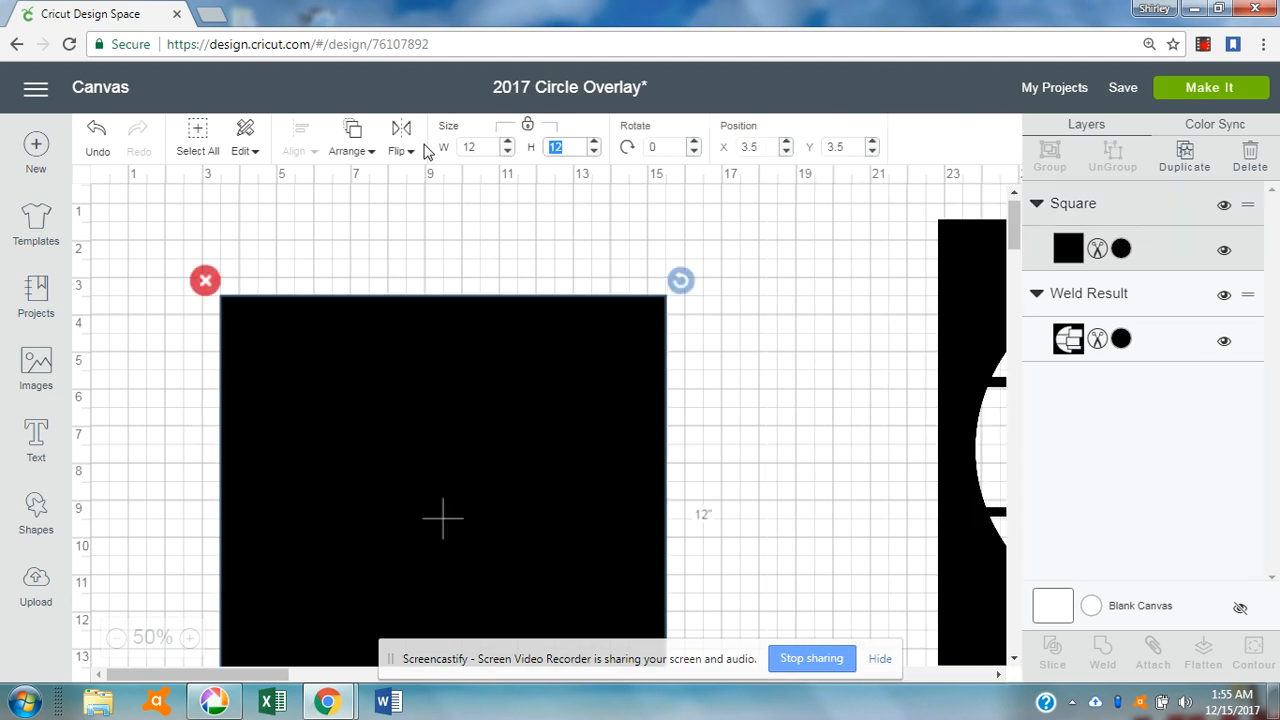
pyautogui.doubleClick(757, 146)
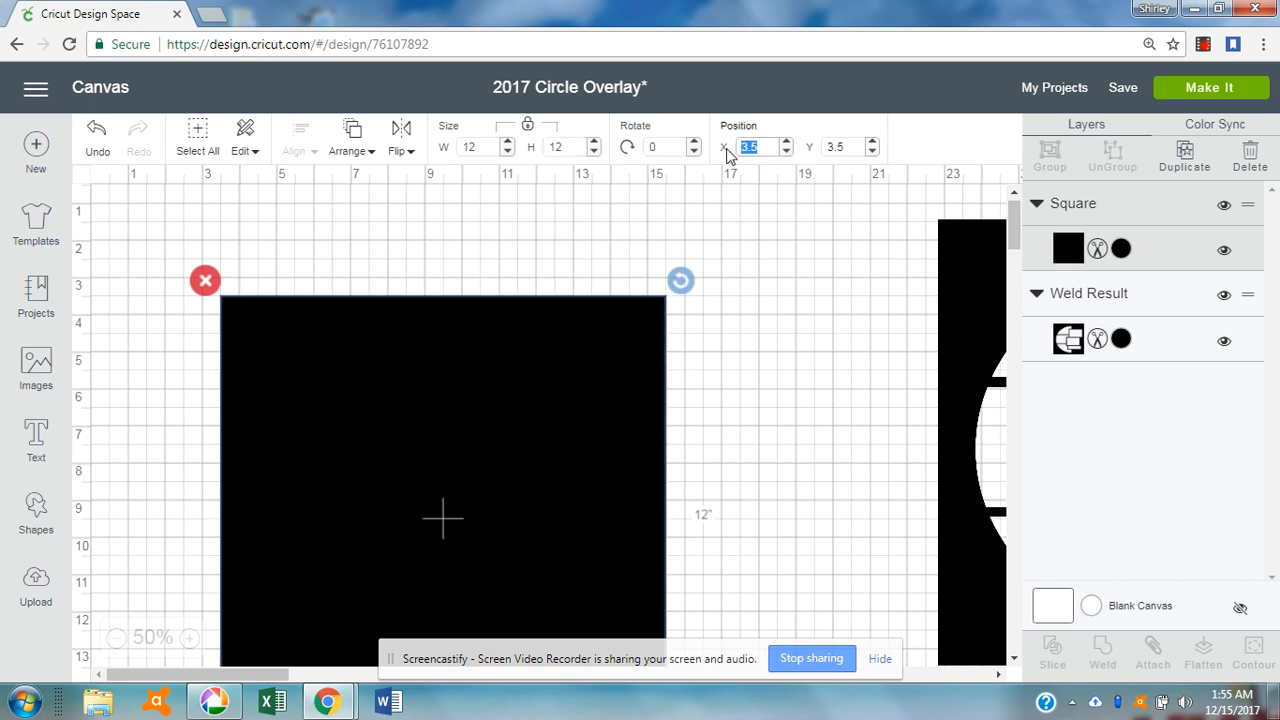
pyautogui.write('1')
pyautogui.press('Tab')
pyautogui.write('1')
pyautogui.press('Return')
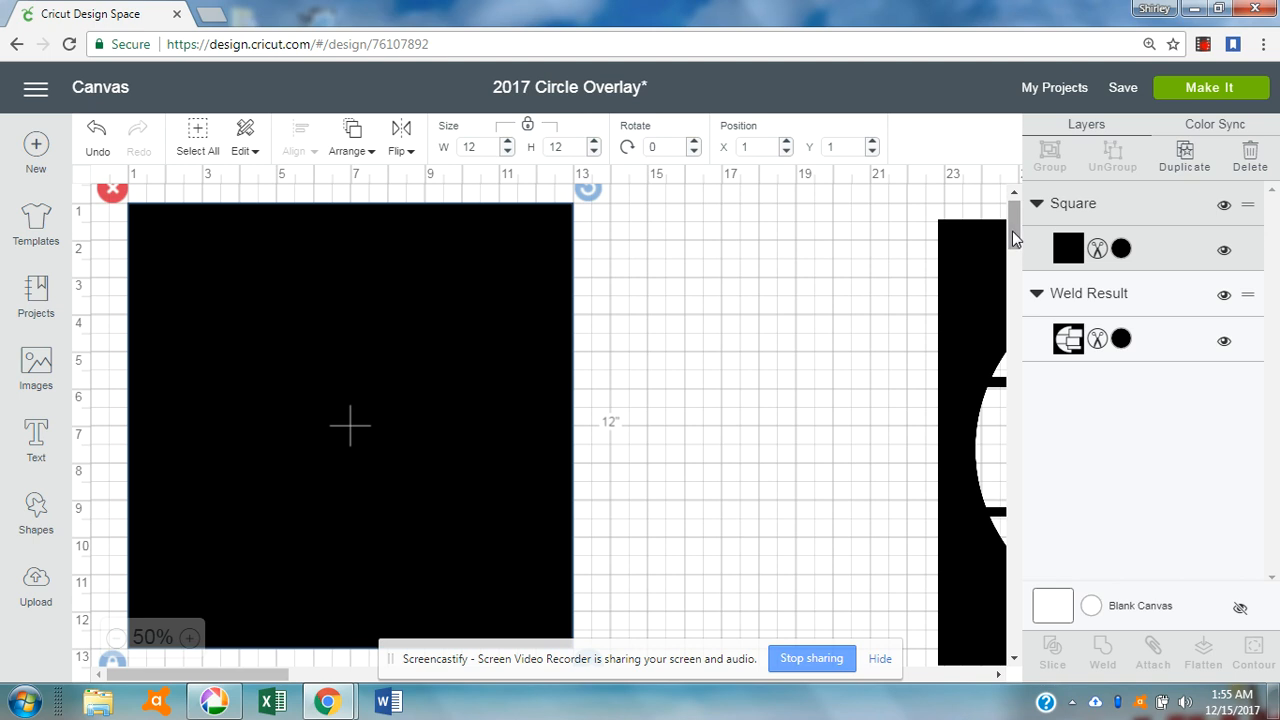
pyautogui.moveTo(1014, 235); pyautogui.dragTo(1014, 230)
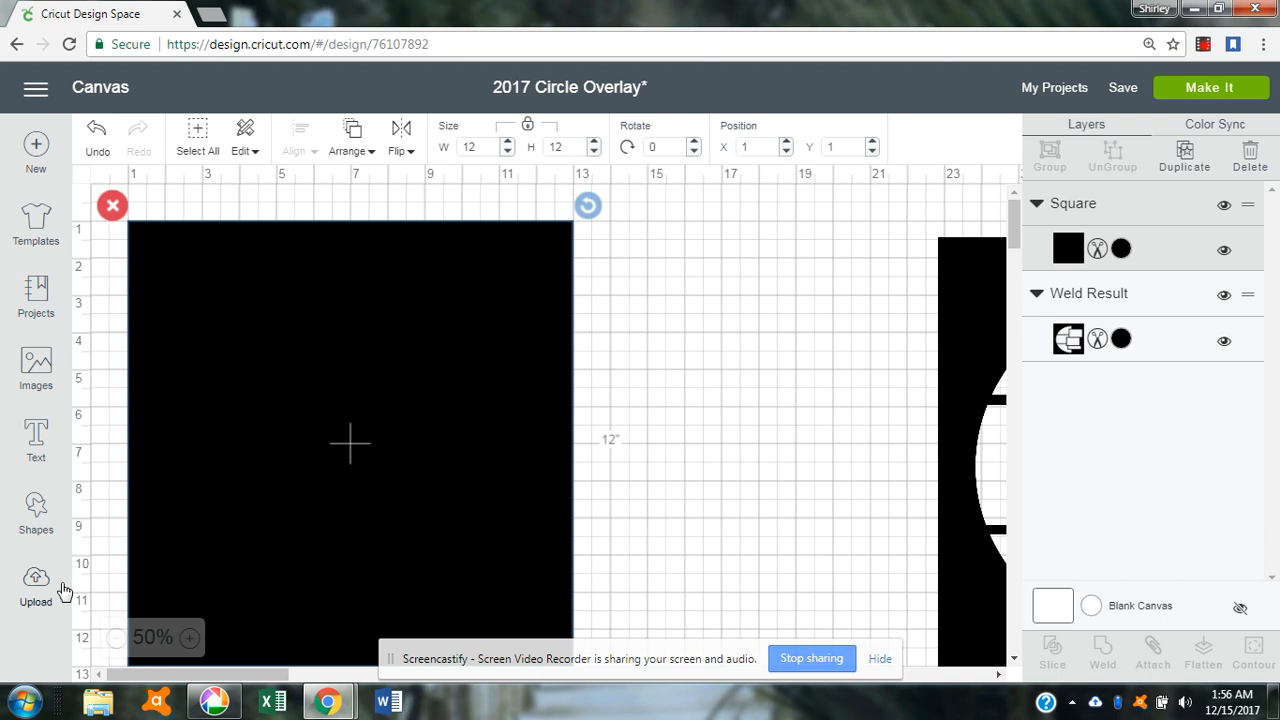
# Add a circle, colour it white, and move it off the black square onto empty canvas at about X 14.9, Y 2.6
pyautogui.click(36, 508)
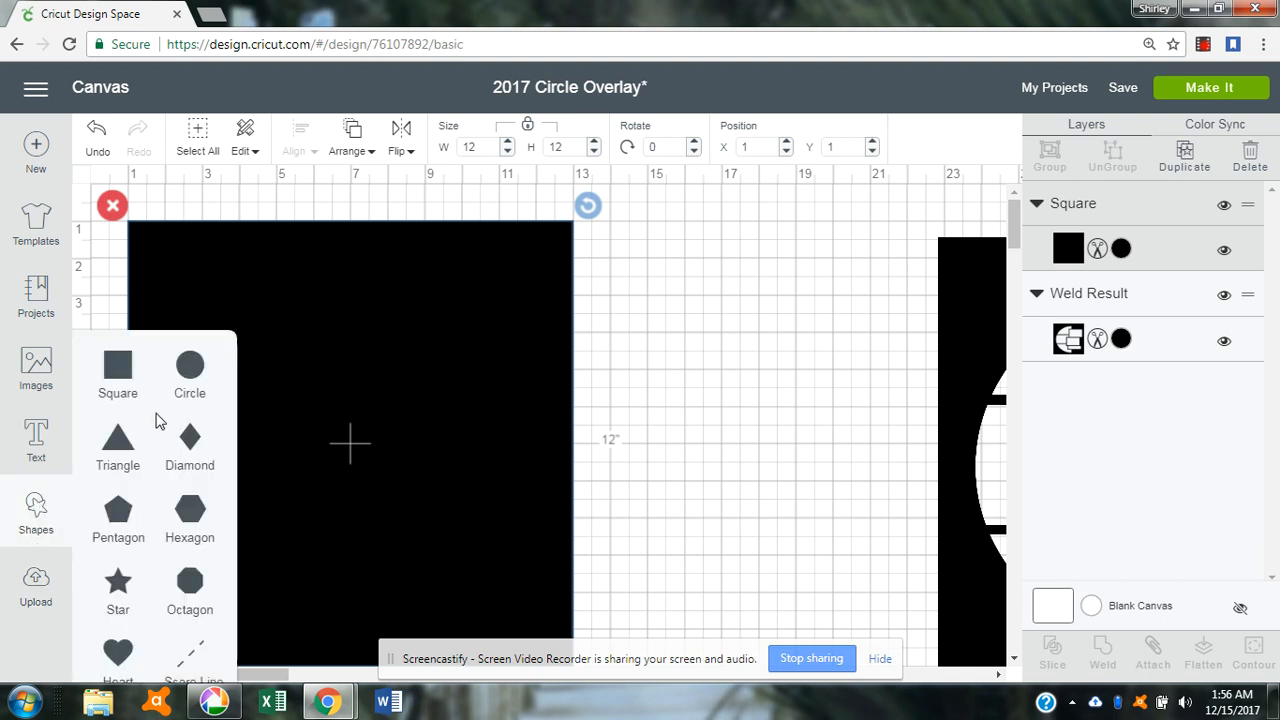
pyautogui.click(190, 368)
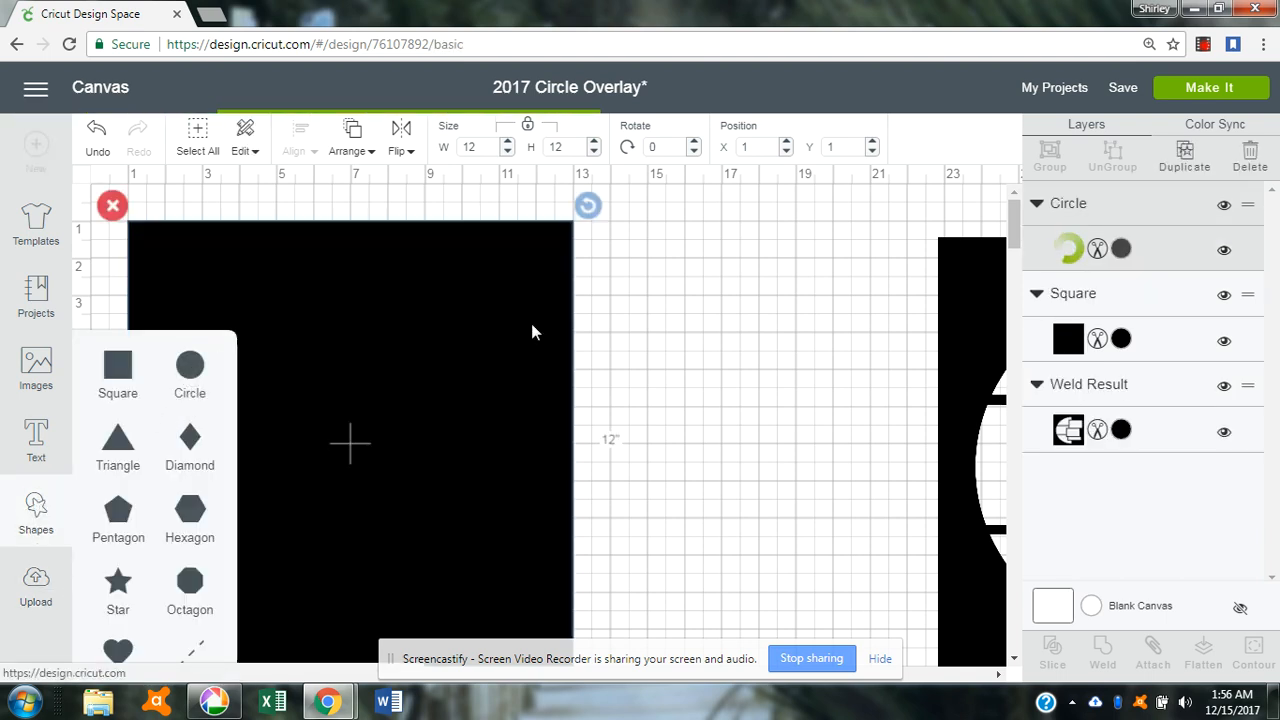
pyautogui.click(1122, 249)
pyautogui.click(812, 373)
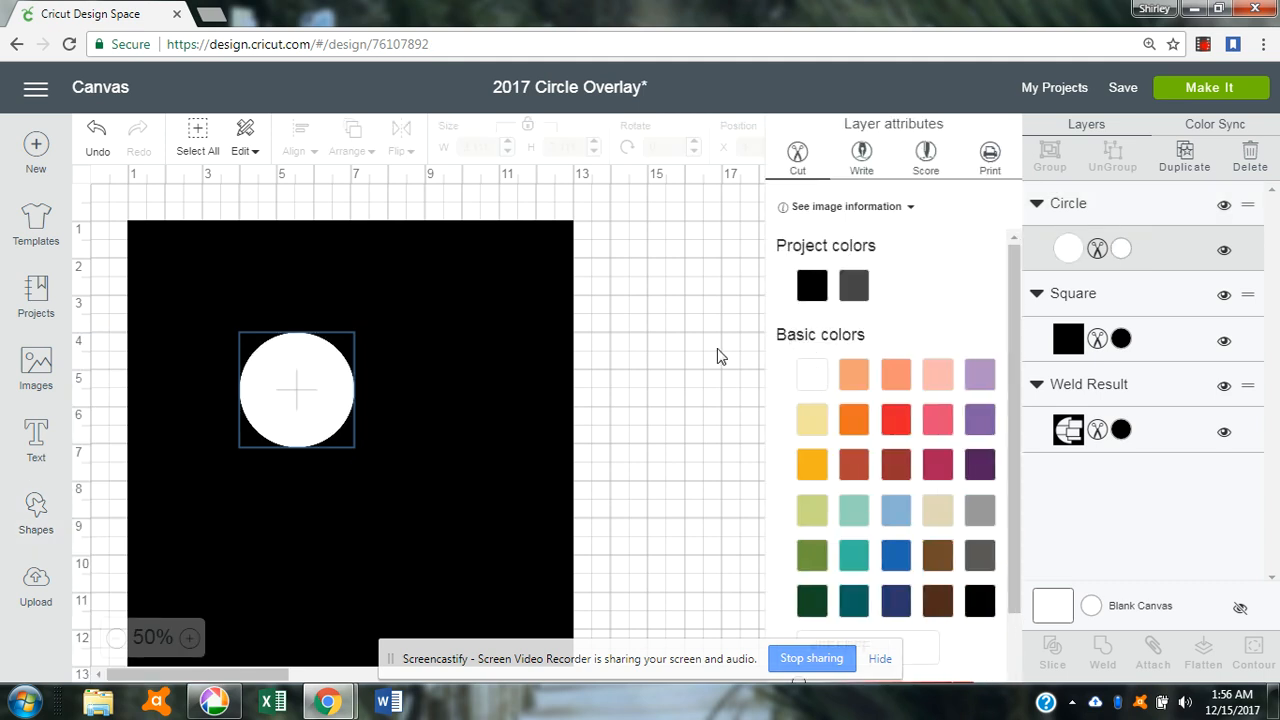
pyautogui.click(333, 400)
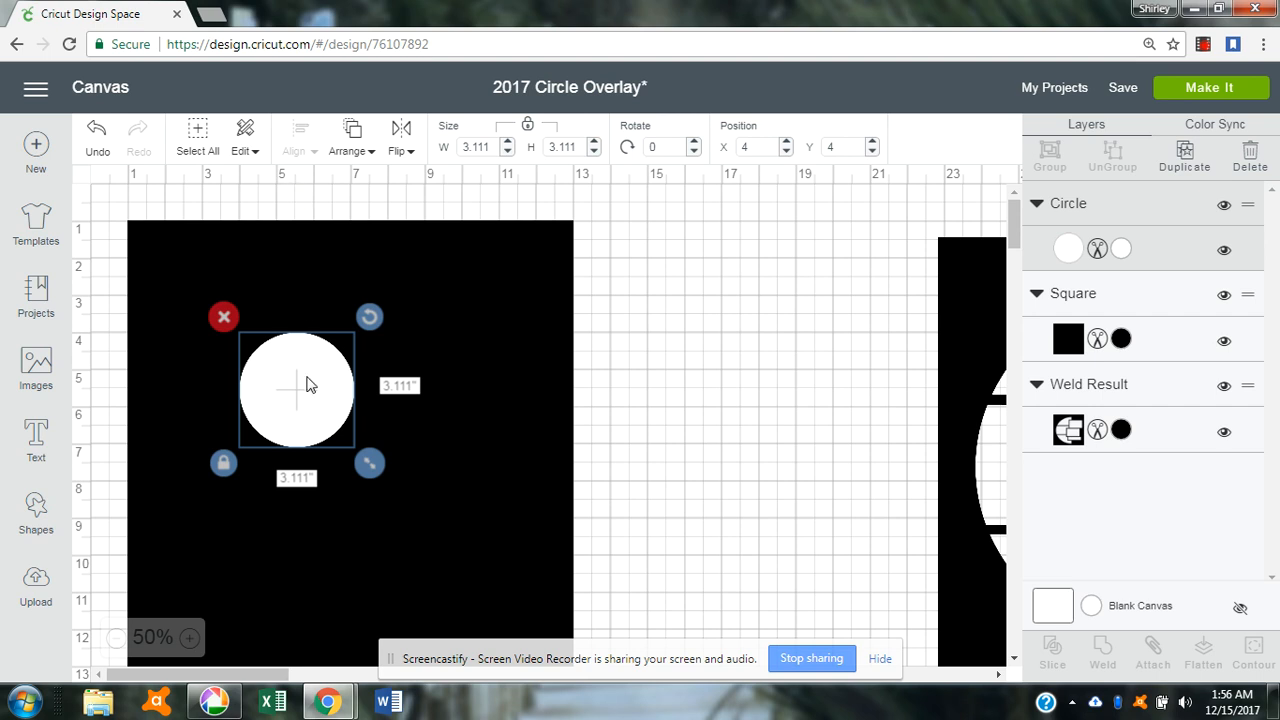
pyautogui.moveTo(316, 383); pyautogui.dragTo(716, 330)
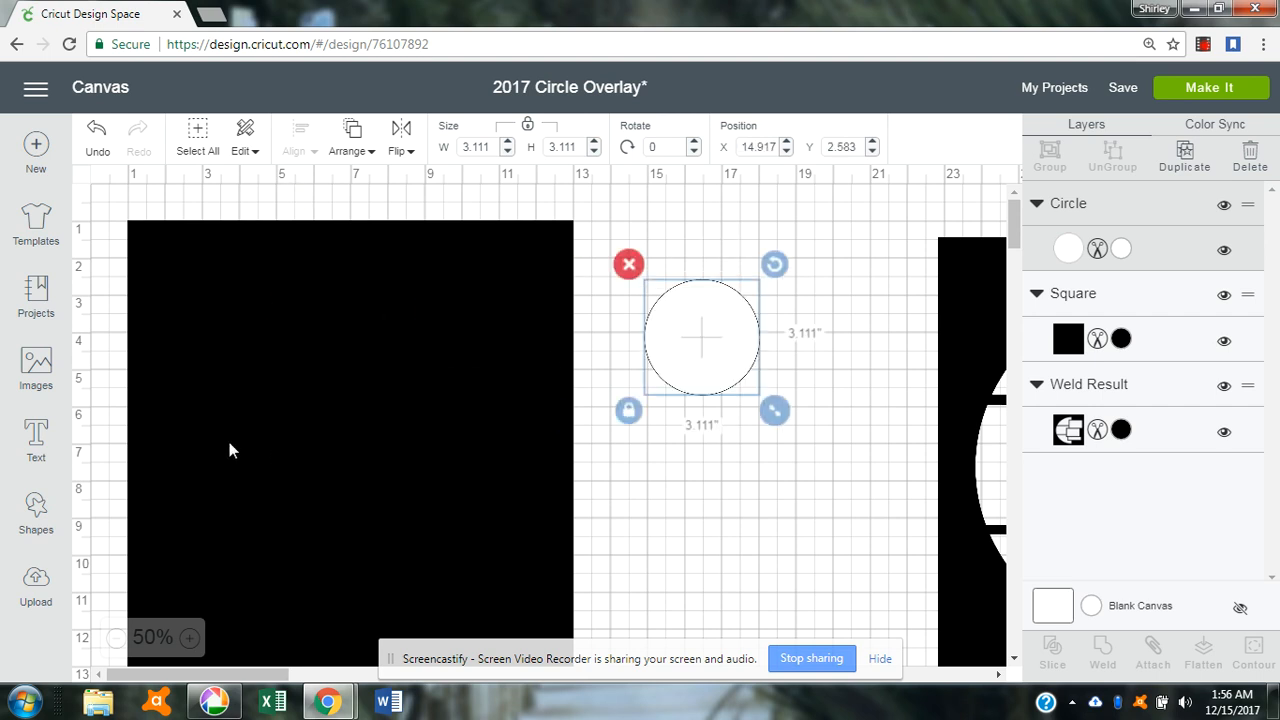
# Add a second square and place it on the empty canvas beside the circle, at about X 18.1, Y 3.2
pyautogui.click(36, 510)
pyautogui.click(118, 368)
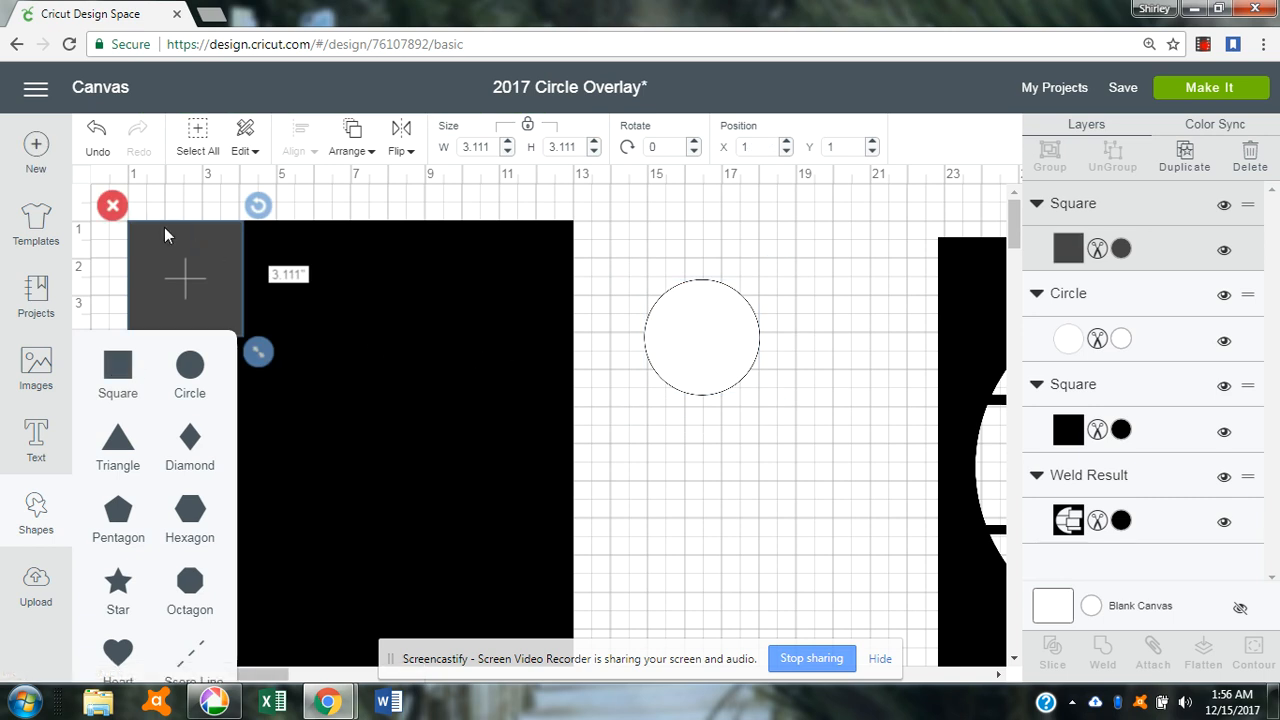
pyautogui.moveTo(164, 227); pyautogui.dragTo(797, 310)
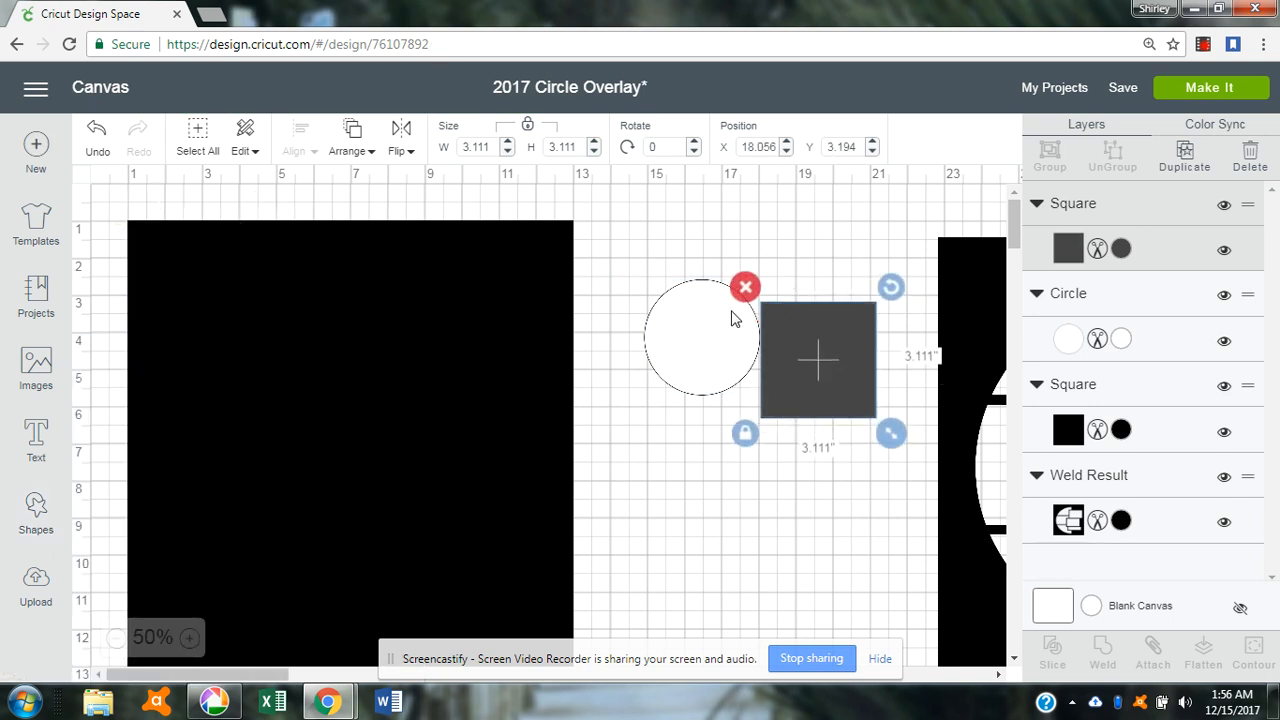
# Move the white circle onto the black square, resize it to 11 by 11 inches, and position it roughly in the middle
pyautogui.click(707, 321)
pyautogui.moveTo(705, 321); pyautogui.dragTo(286, 325)
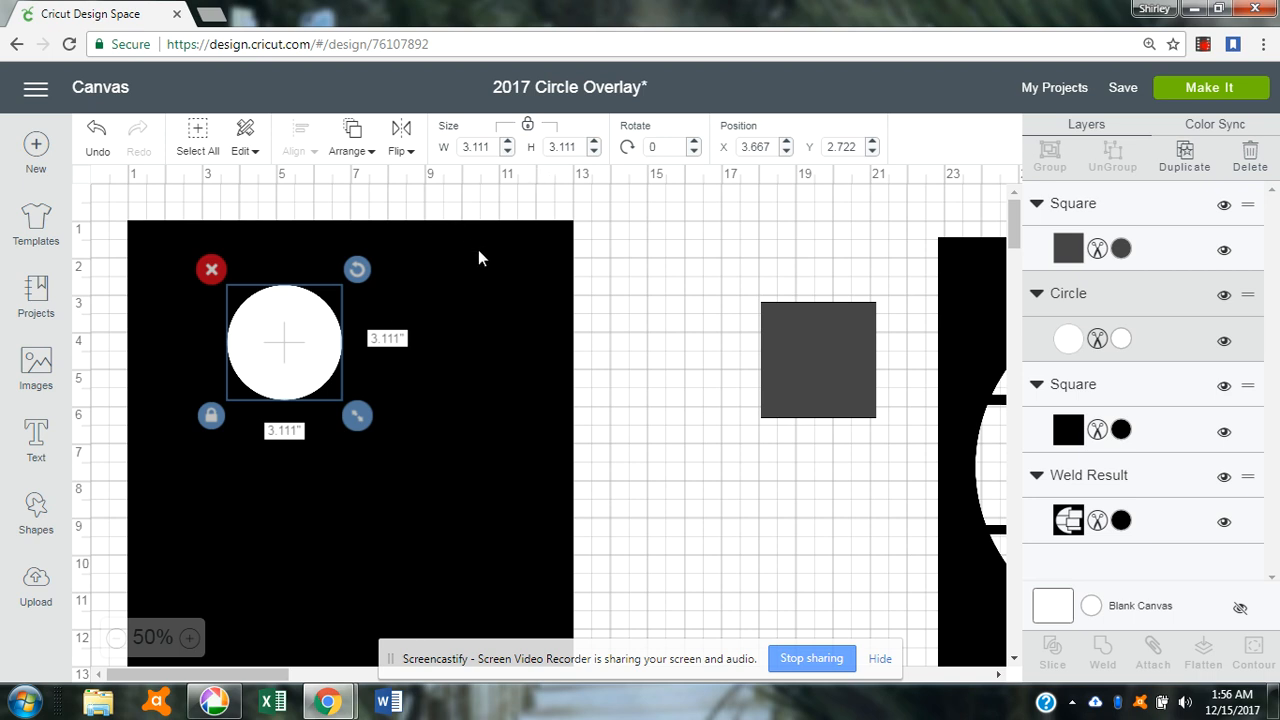
pyautogui.doubleClick(488, 147)
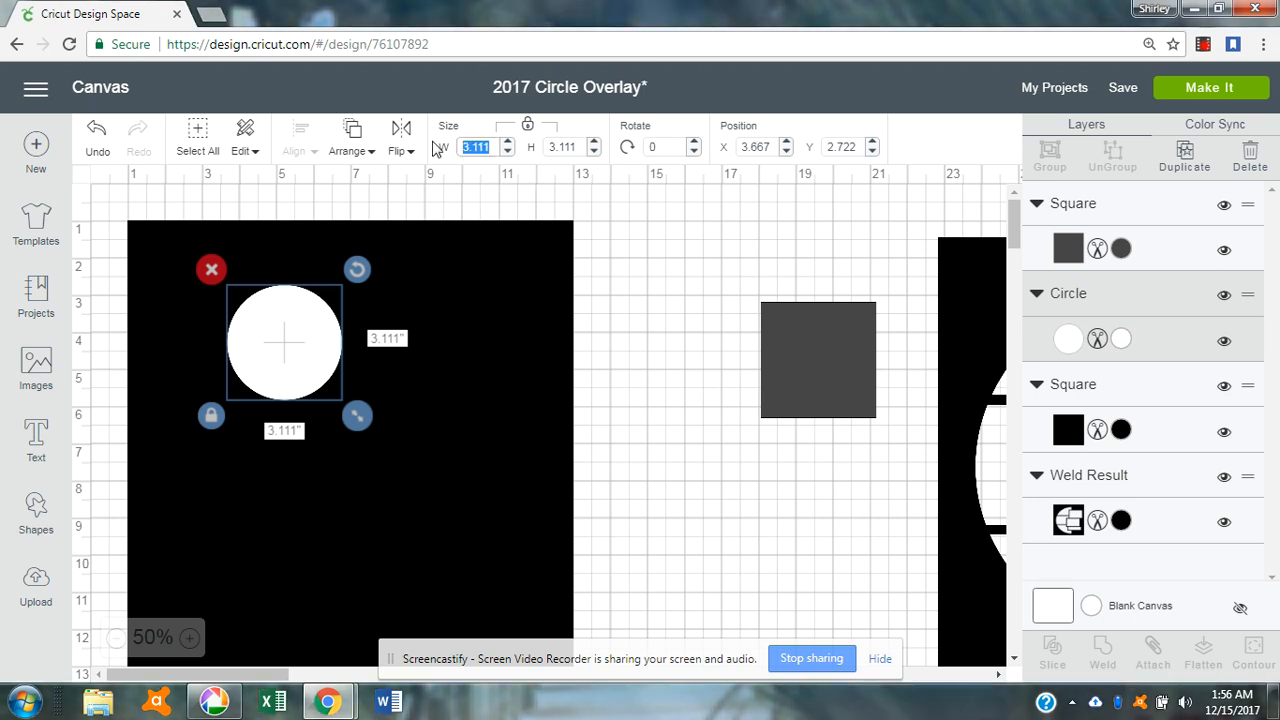
pyautogui.write('11')
pyautogui.press('Tab')
pyautogui.moveTo(517, 403); pyautogui.dragTo(437, 374)
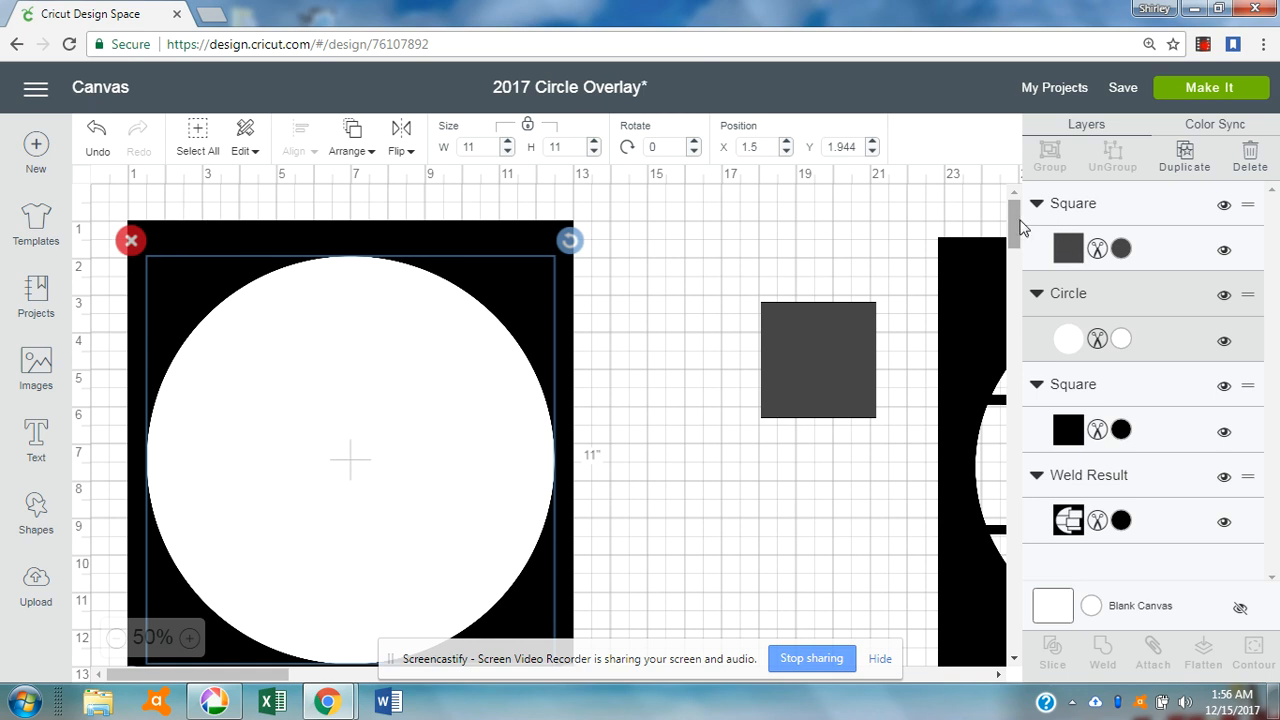
pyautogui.scroll(-1, 1012, 228)
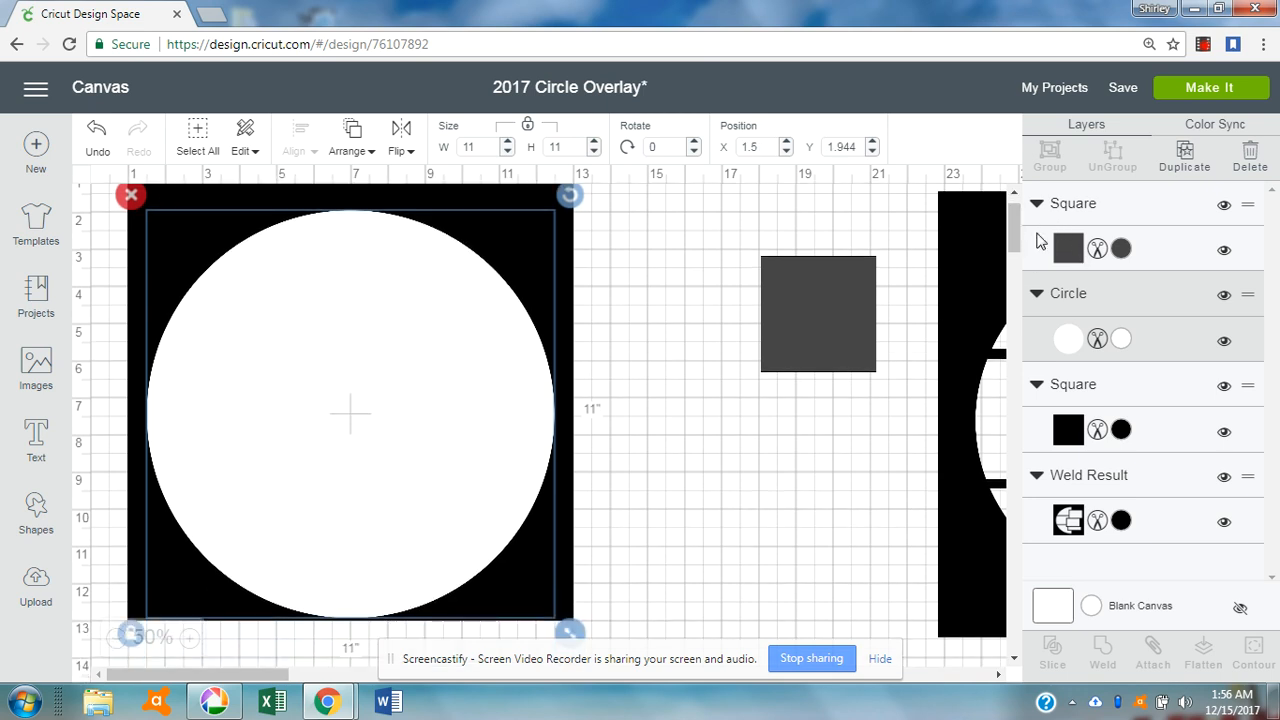
pyautogui.scroll(1, 1014, 226)
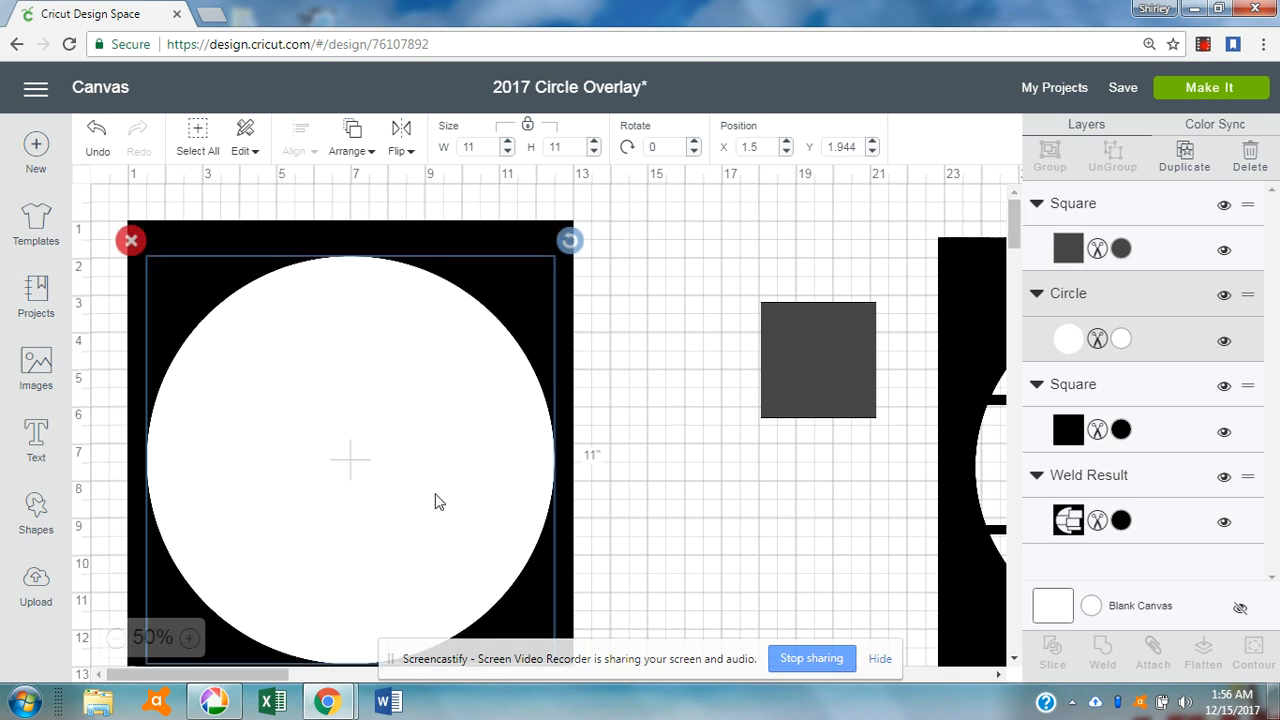
# Adjust the circle's placement and centre it exactly on the black square with the Center alignment
pyautogui.moveTo(435, 485); pyautogui.dragTo(435, 488)
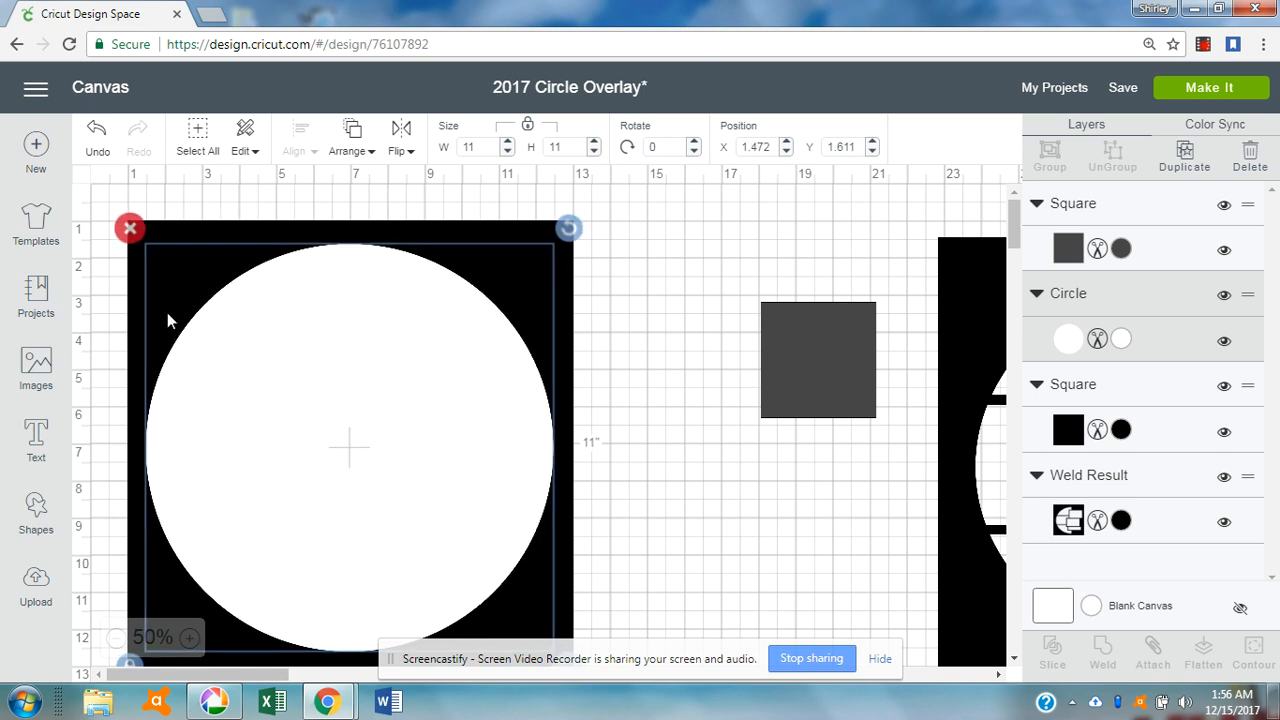
pyautogui.click(194, 228)
pyautogui.click(303, 136)
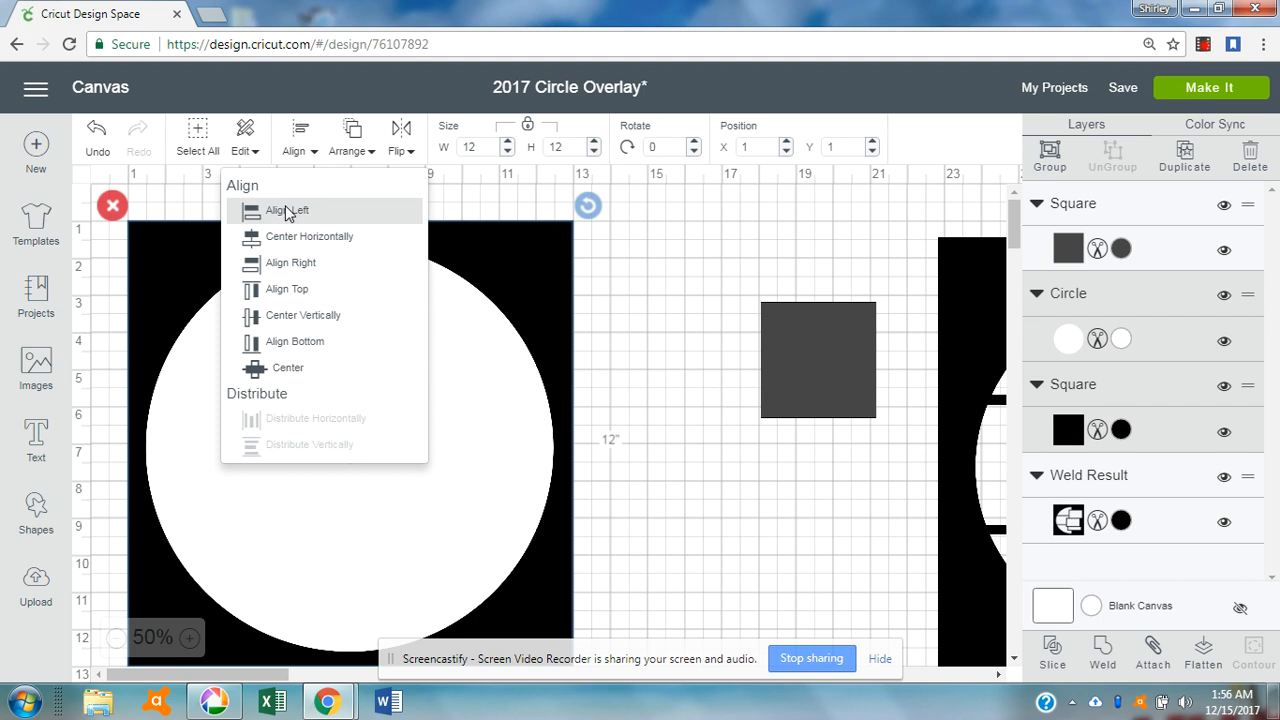
pyautogui.click(285, 367)
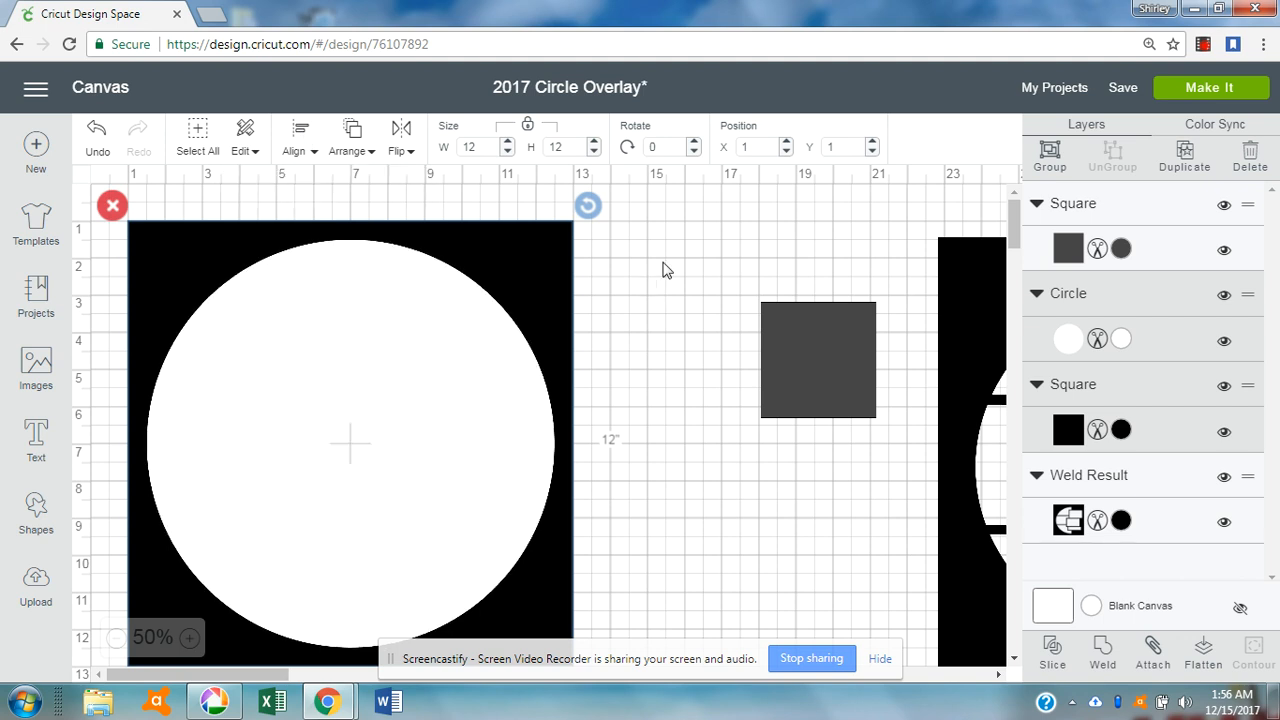
pyautogui.click(661, 265)
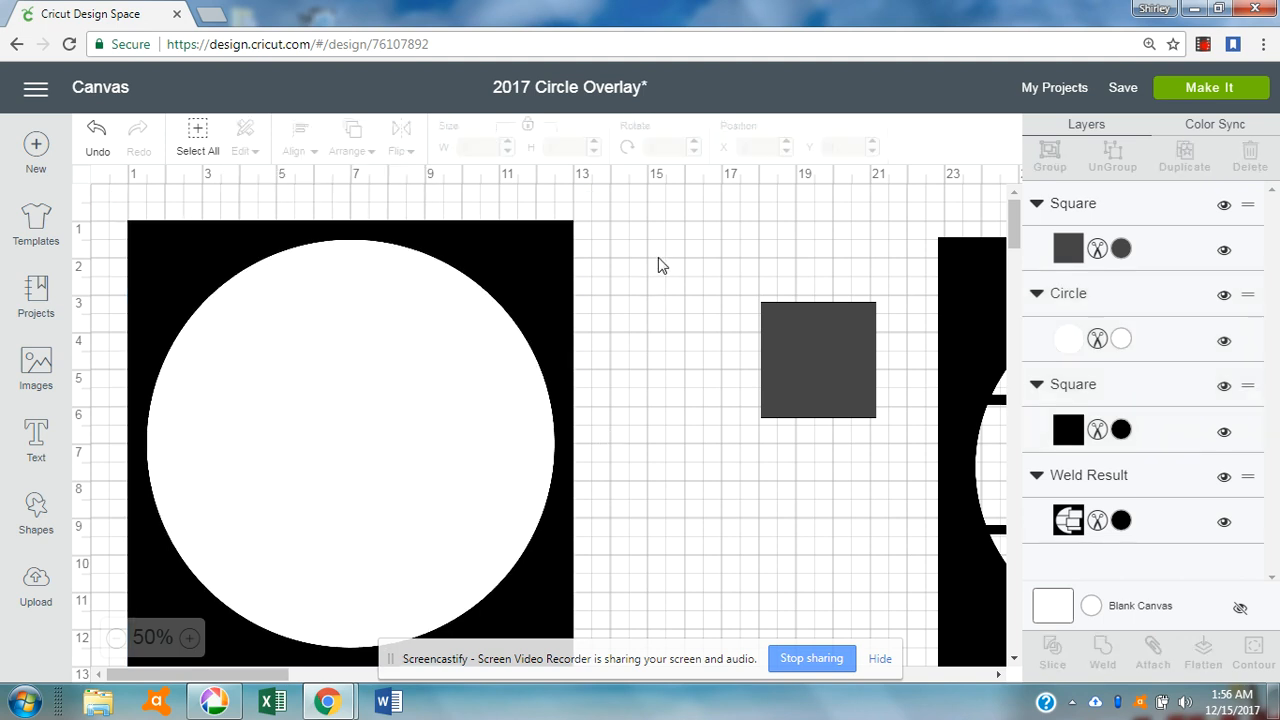
# Bring the existing overlay beside the new circle layout to examine its half-circle shape, and return it to the side at X about 23.9
pyautogui.click(379, 397)
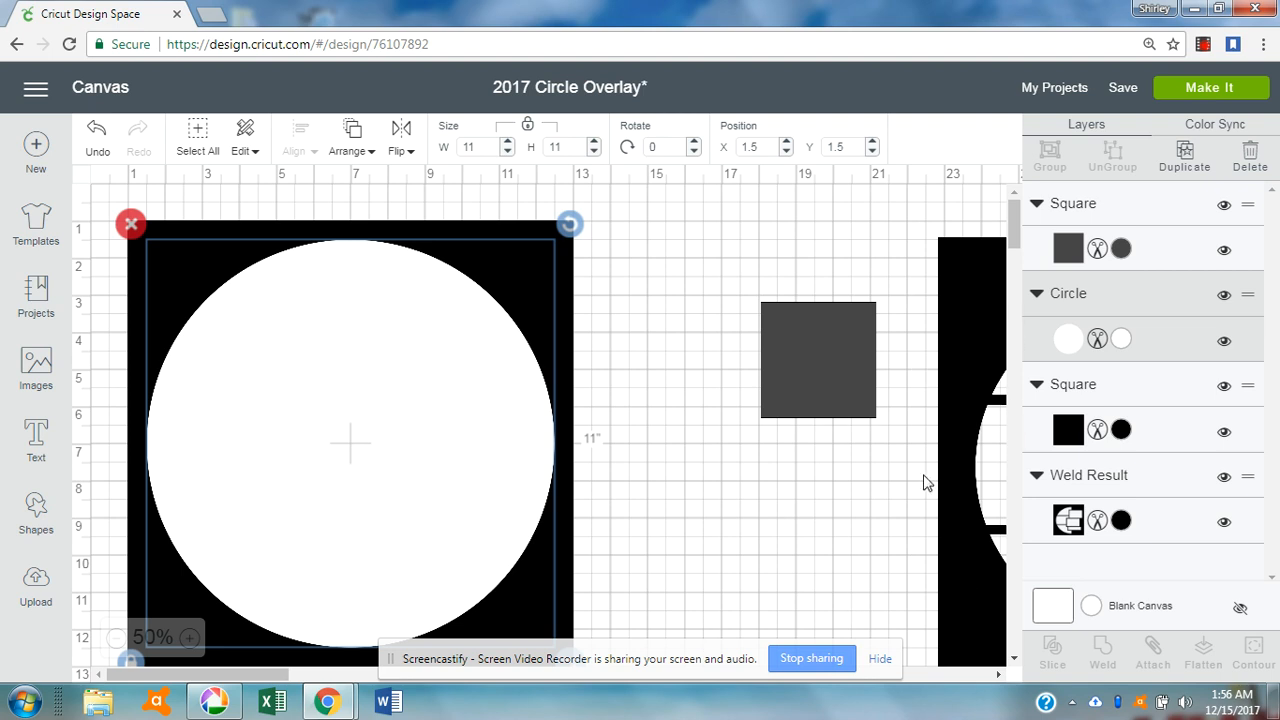
pyautogui.moveTo(972, 461); pyautogui.dragTo(643, 420)
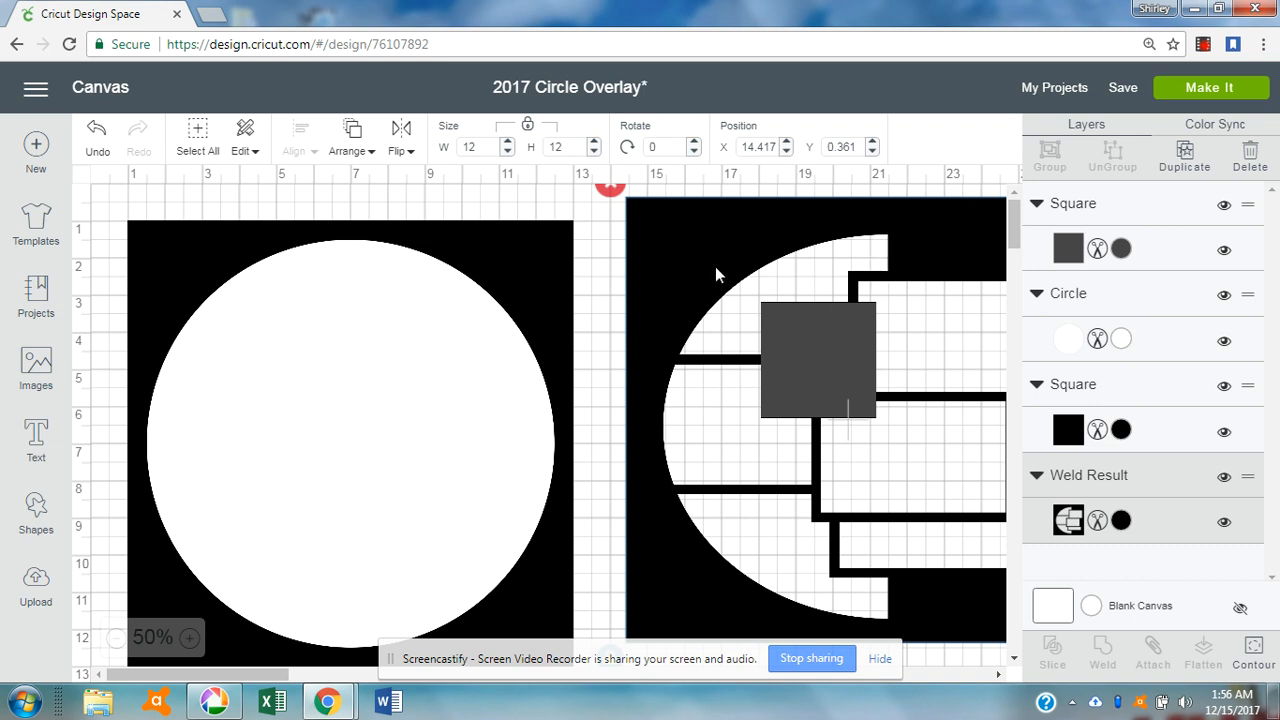
pyautogui.moveTo(720, 280); pyautogui.dragTo(1043, 302)
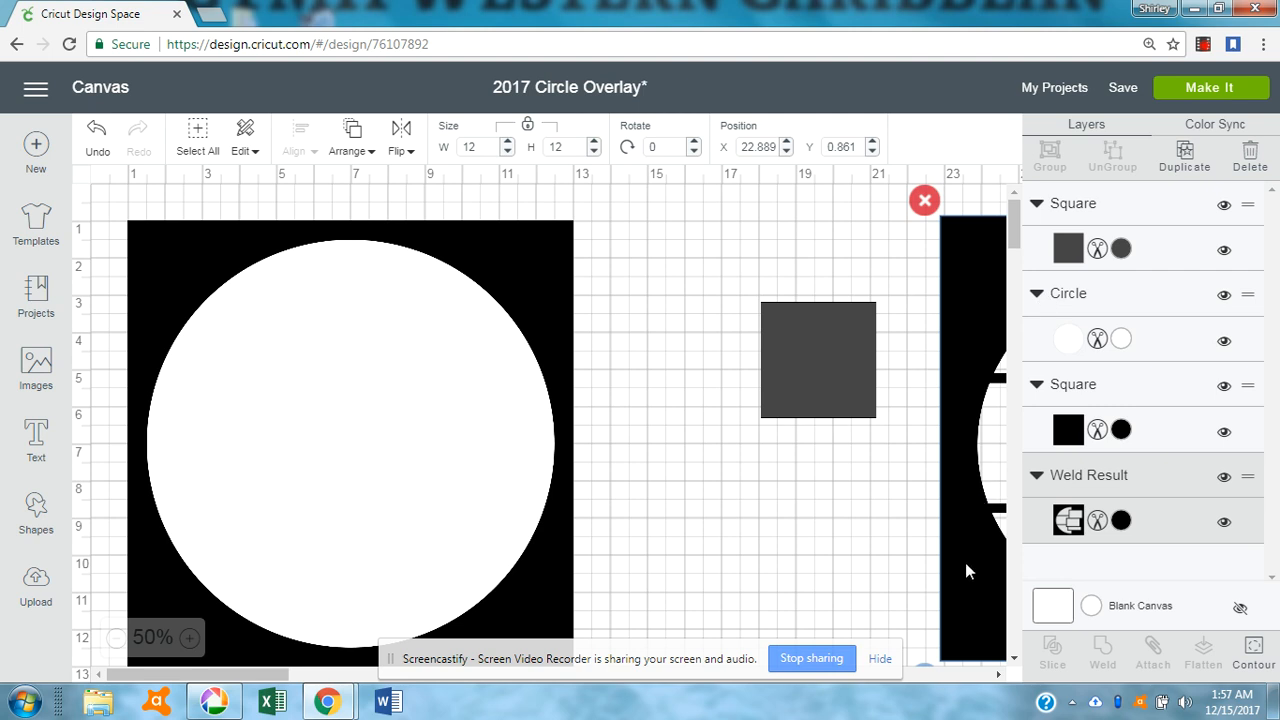
pyautogui.moveTo(969, 573); pyautogui.dragTo(1006, 572)
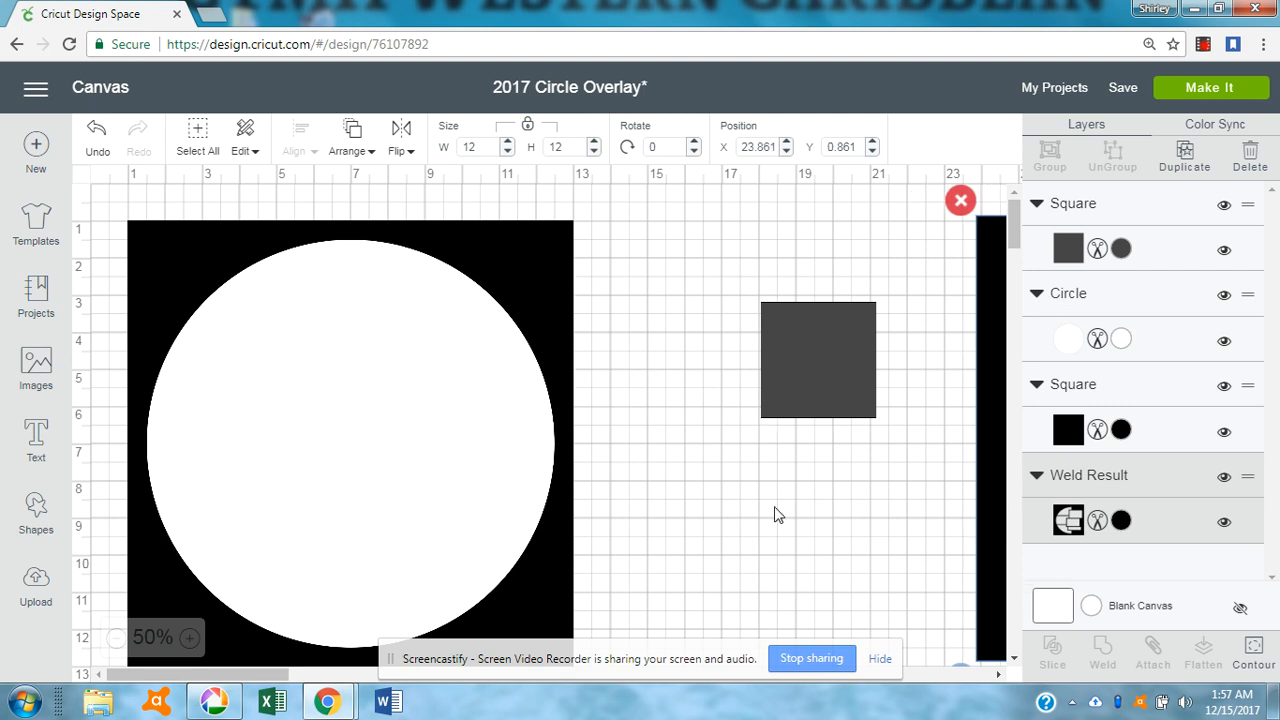
# Place the grey square's edge on the circle's vertical centre line at Y 1, unlock its proportions, and stretch it to about 5.56 by 12.44 inches
pyautogui.moveTo(794, 326); pyautogui.dragTo(378, 246)
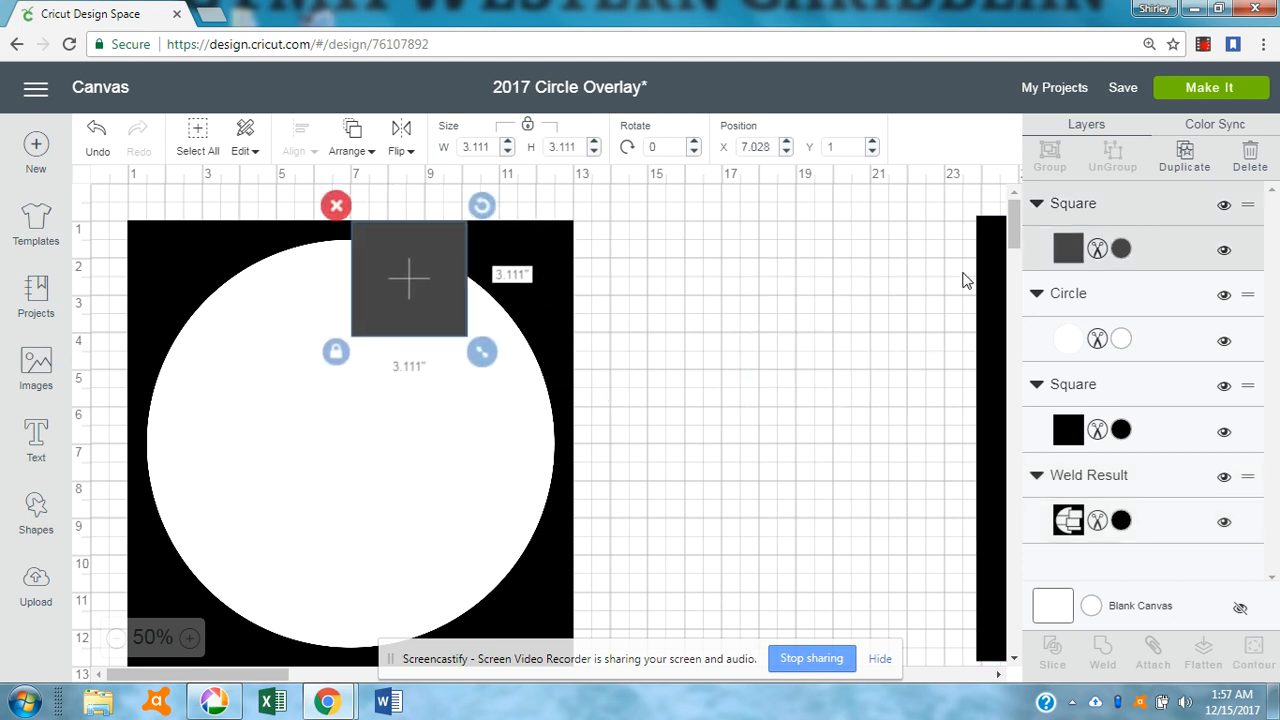
pyautogui.moveTo(1014, 236); pyautogui.dragTo(1016, 243)
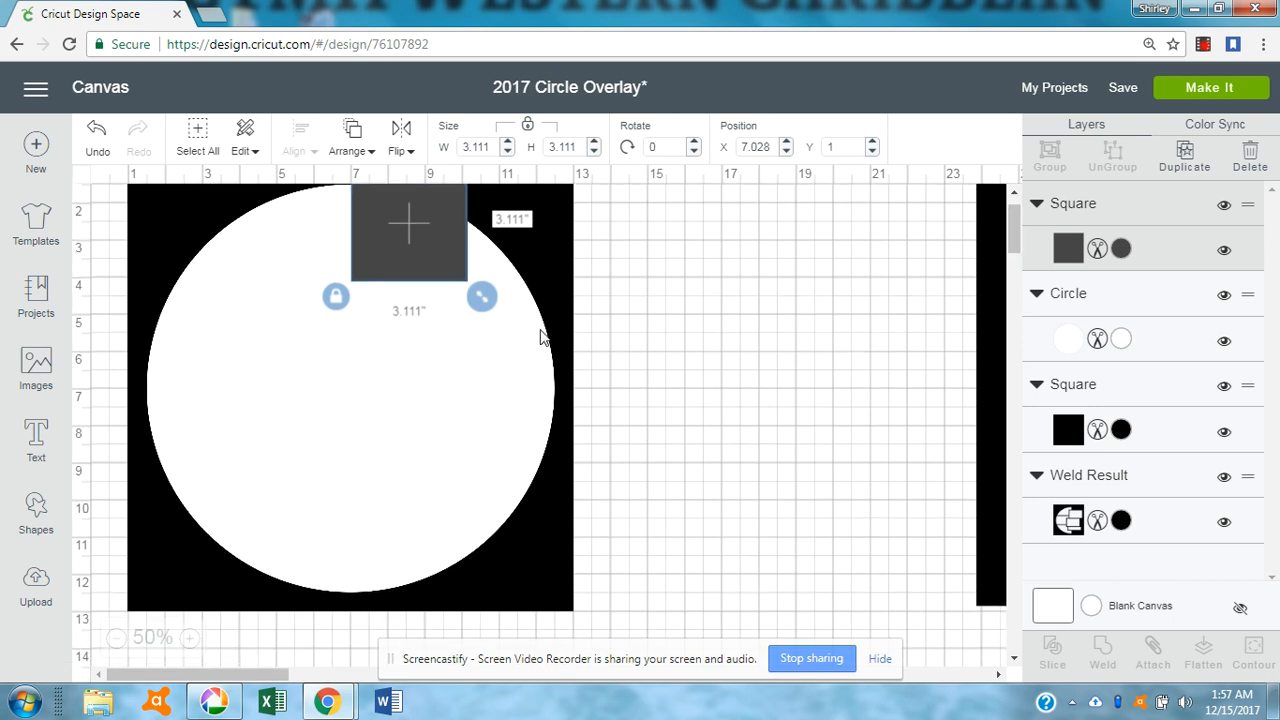
pyautogui.moveTo(488, 299); pyautogui.dragTo(574, 642)
pyautogui.click(335, 368)
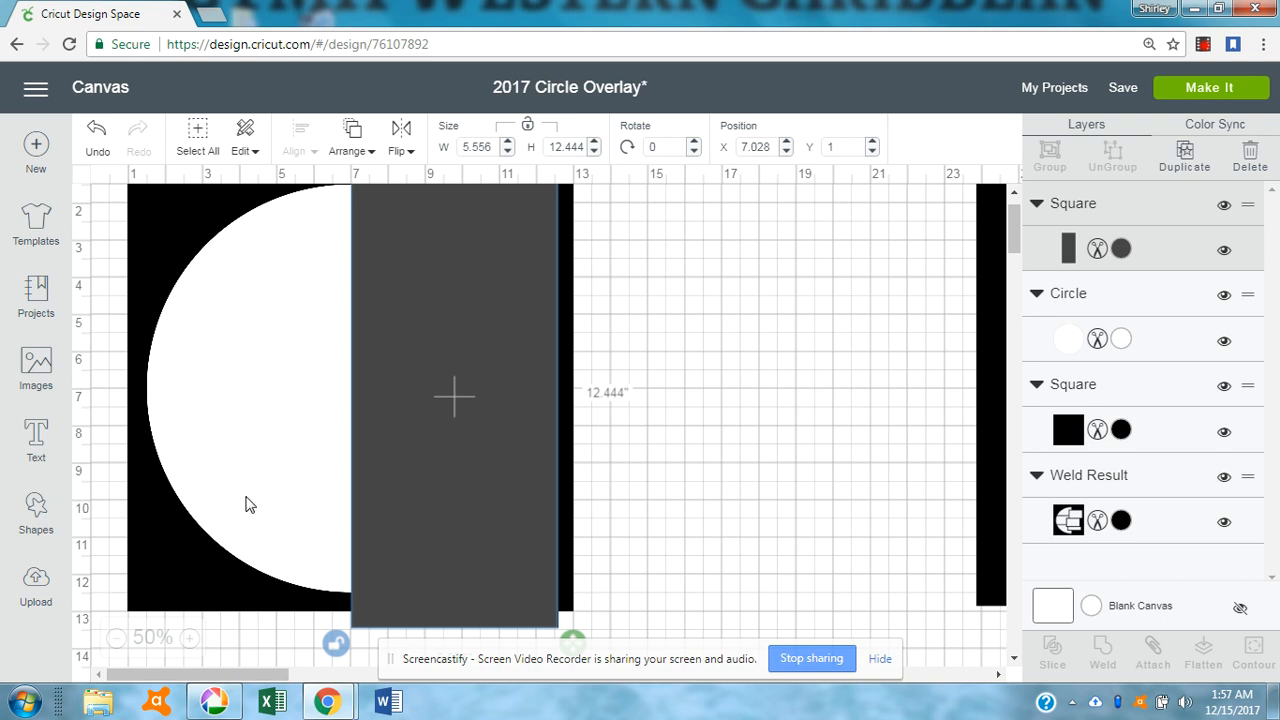
# Slice the white circle with the overlapping grey rectangle
pyautogui.click(248, 504)
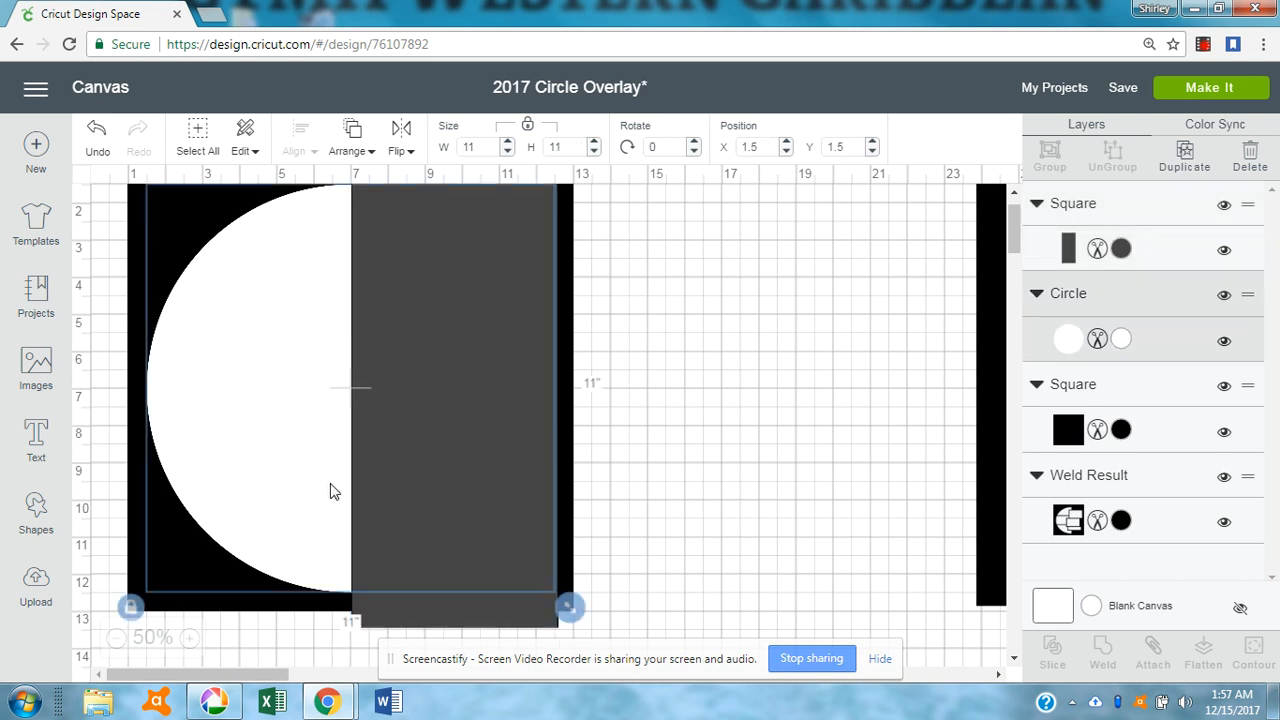
pyautogui.keyDown('shift'); pyautogui.click(487, 606); pyautogui.keyUp('shift')
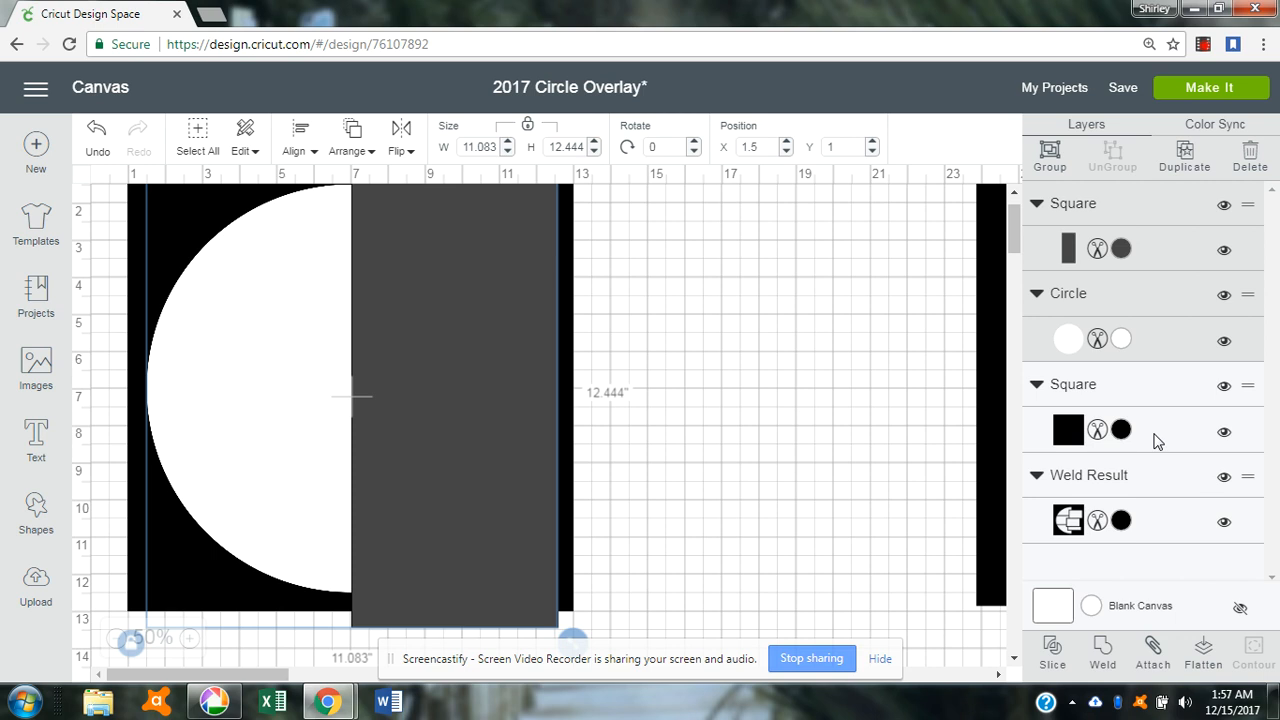
pyautogui.click(1052, 650)
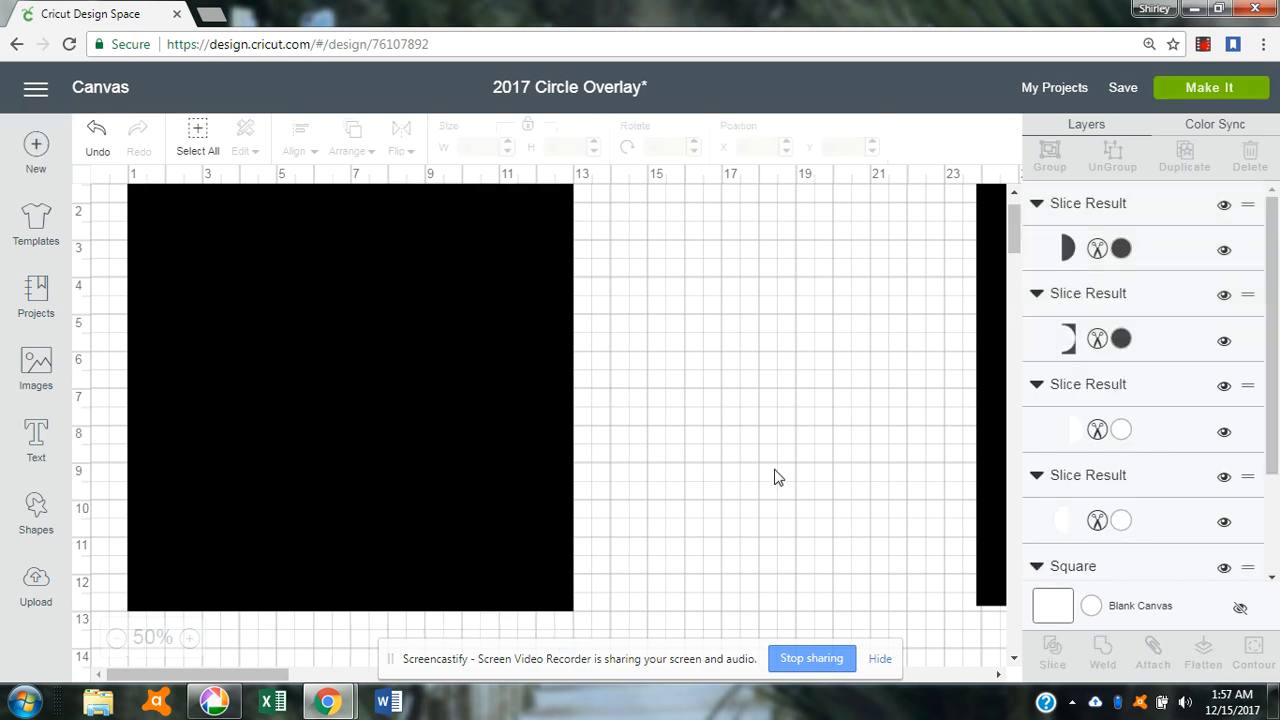
# Delete both grey slice pieces and the white half circle on the side away from the remaining half
pyautogui.click(474, 382)
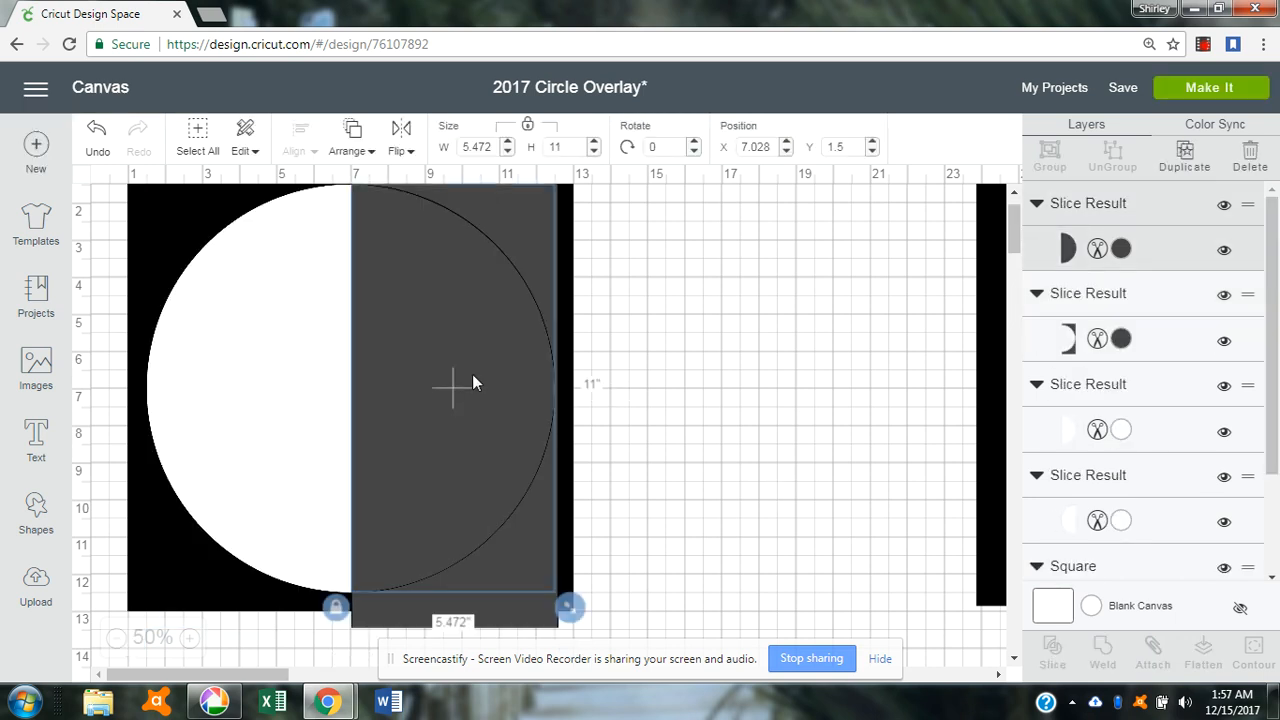
pyautogui.scroll(1, 1010, 268)
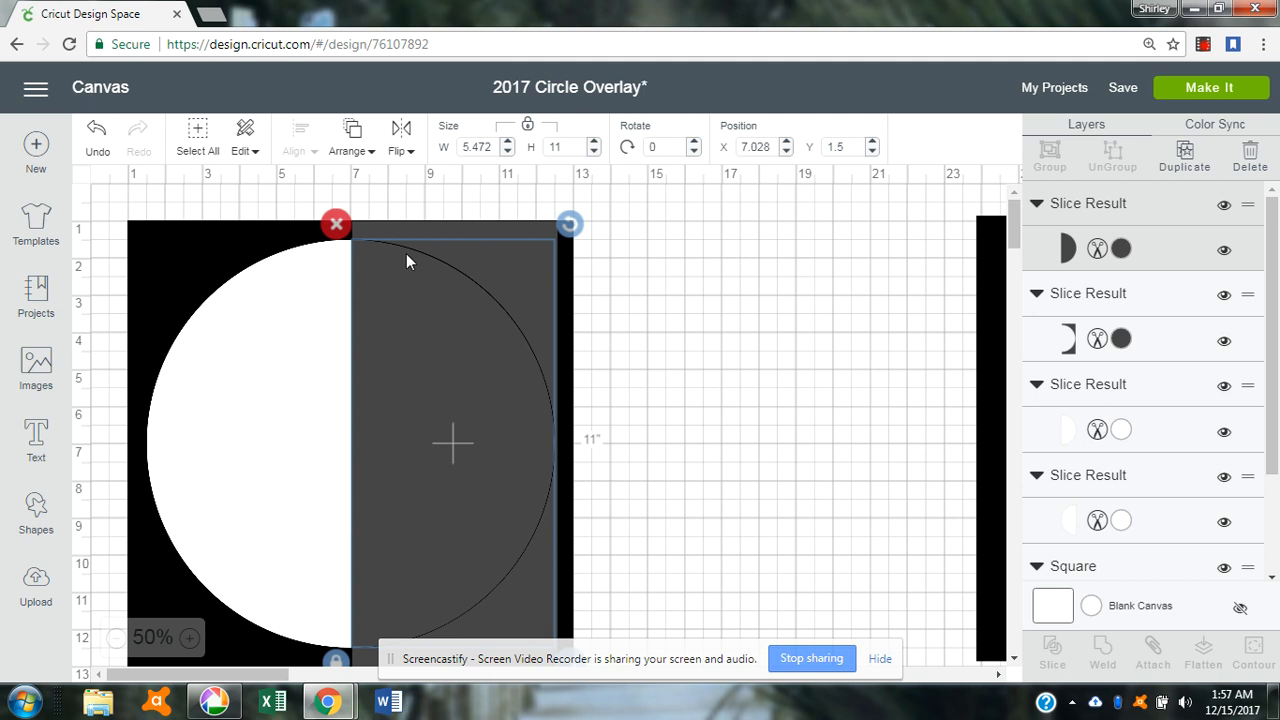
pyautogui.click(340, 228)
pyautogui.click(450, 322)
pyautogui.click(337, 205)
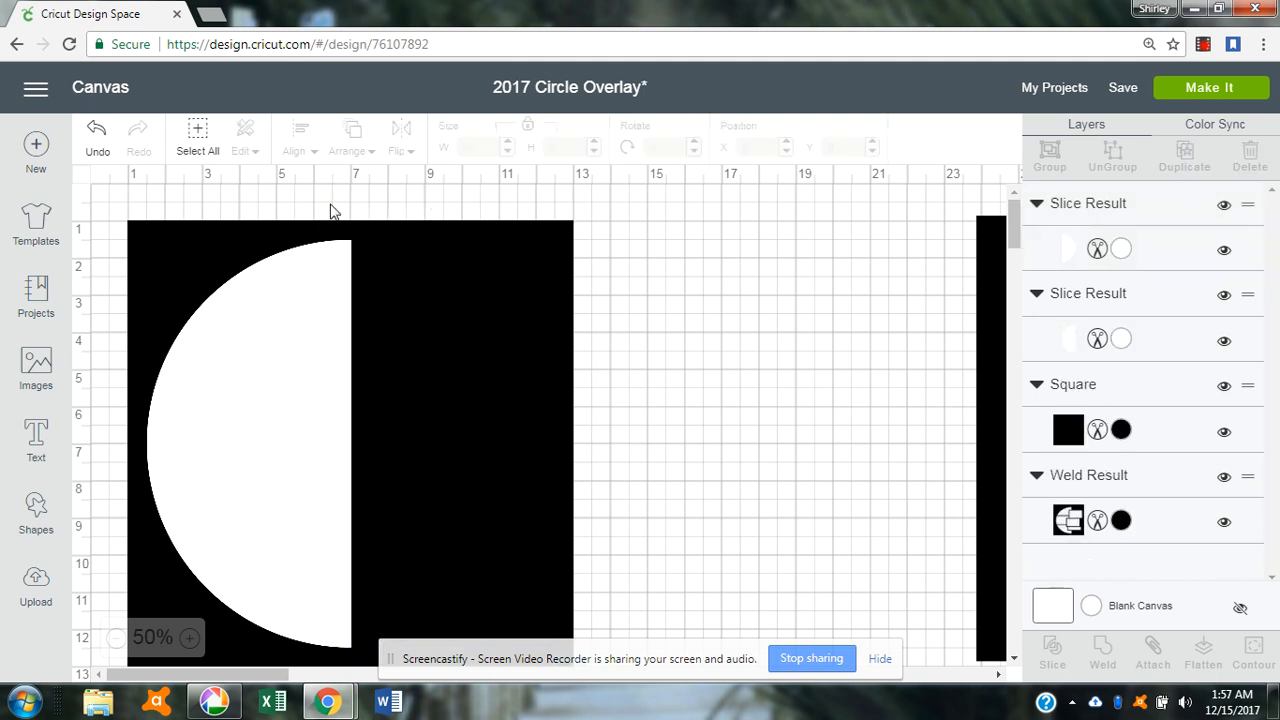
pyautogui.click(470, 340)
pyautogui.click(341, 224)
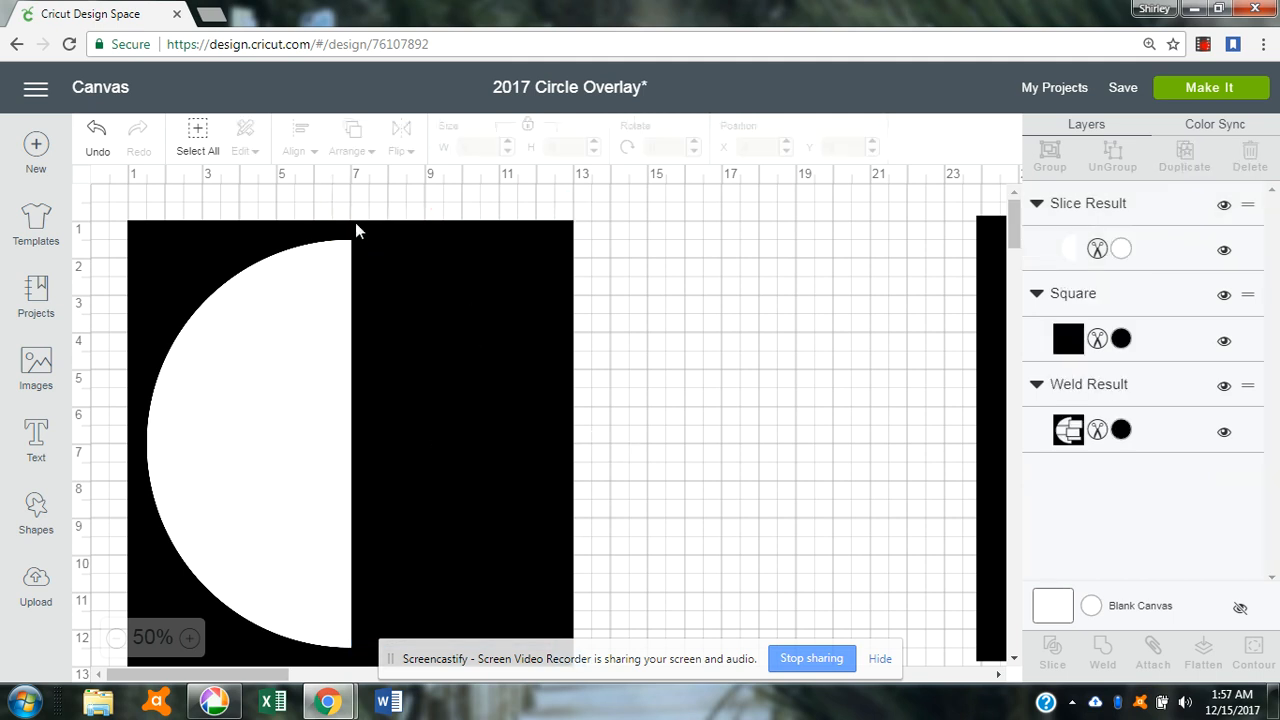
# Slice the remaining white half circle out of the 12-inch black square
pyautogui.click(460, 378)
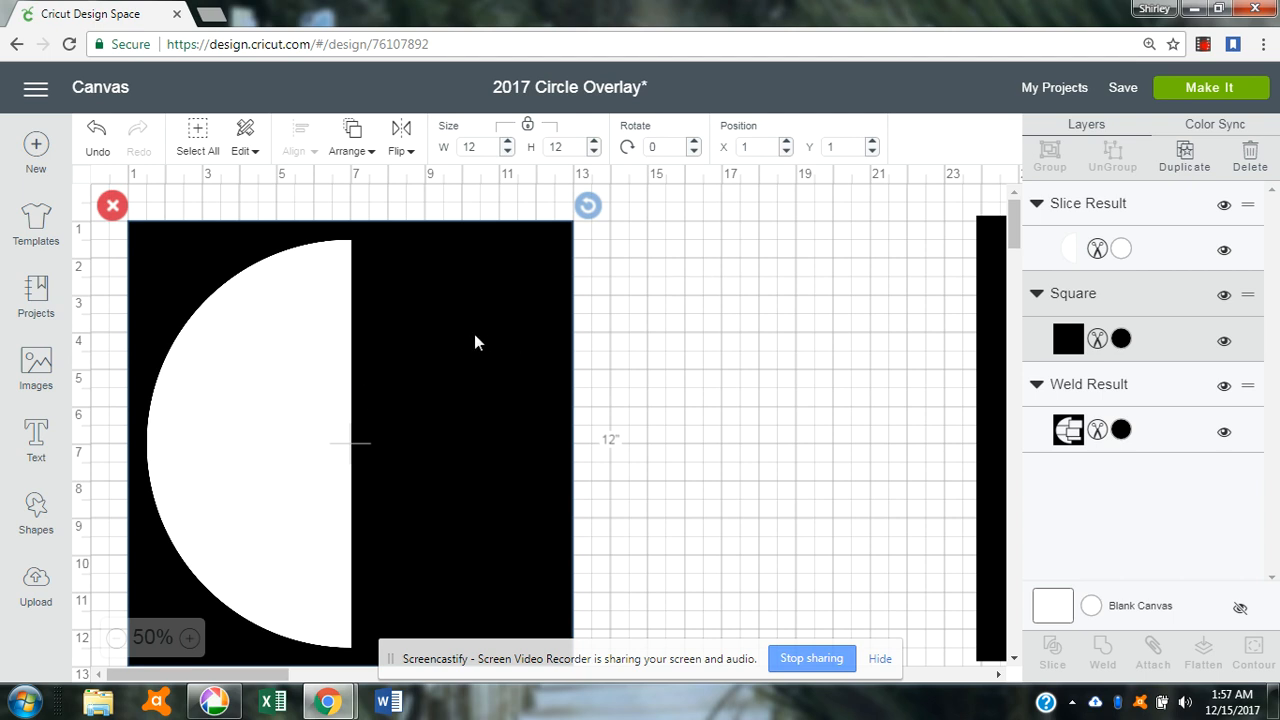
pyautogui.click(280, 377)
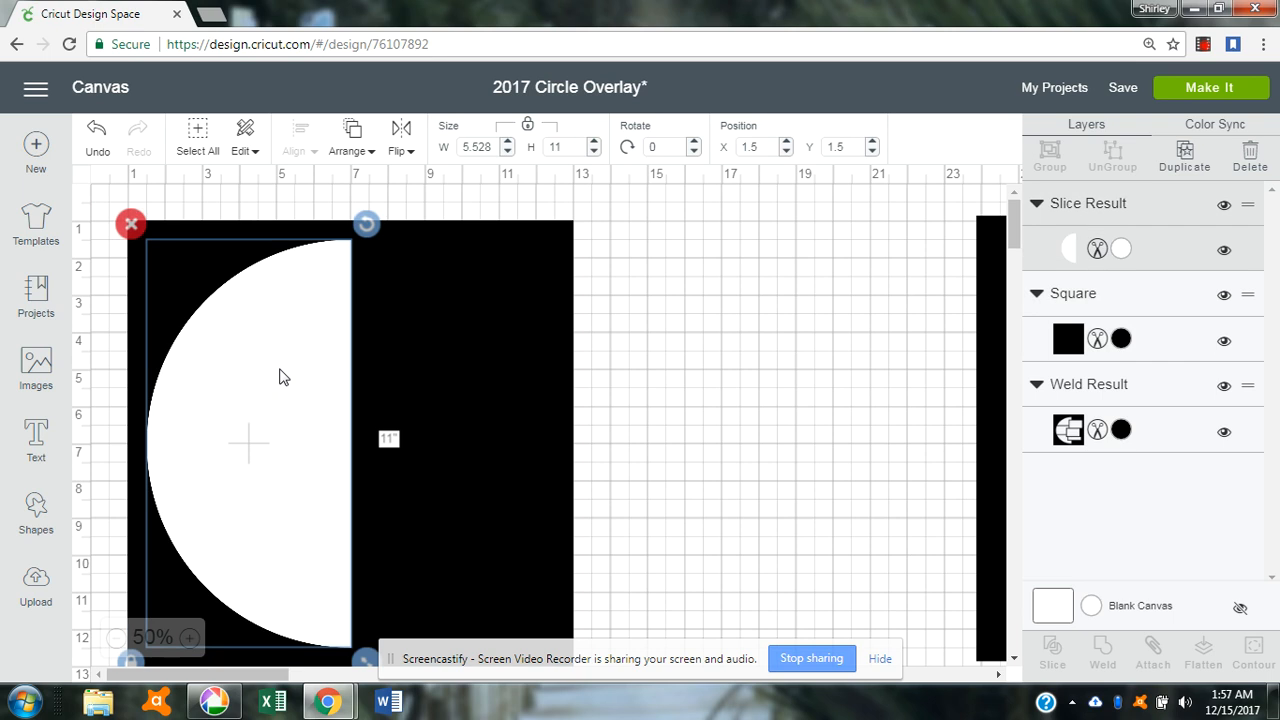
pyautogui.keyDown('shift'); pyautogui.click(475, 345); pyautogui.keyUp('shift')
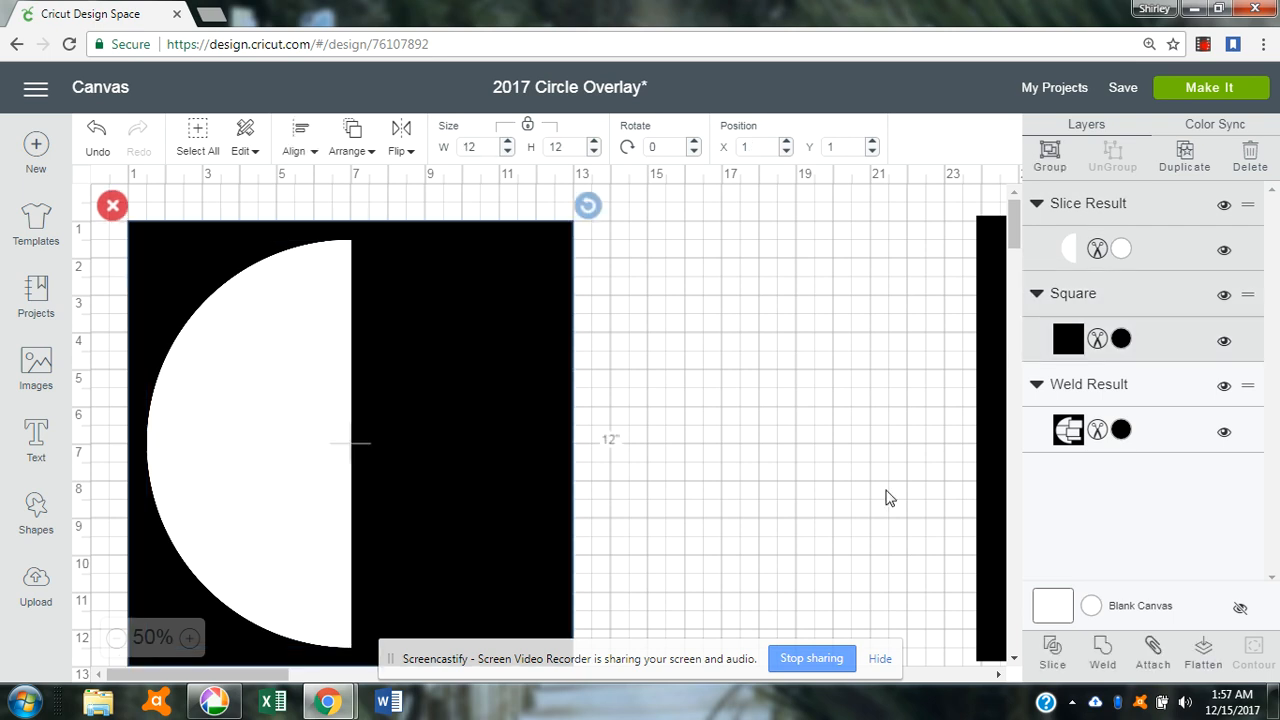
pyautogui.click(1052, 652)
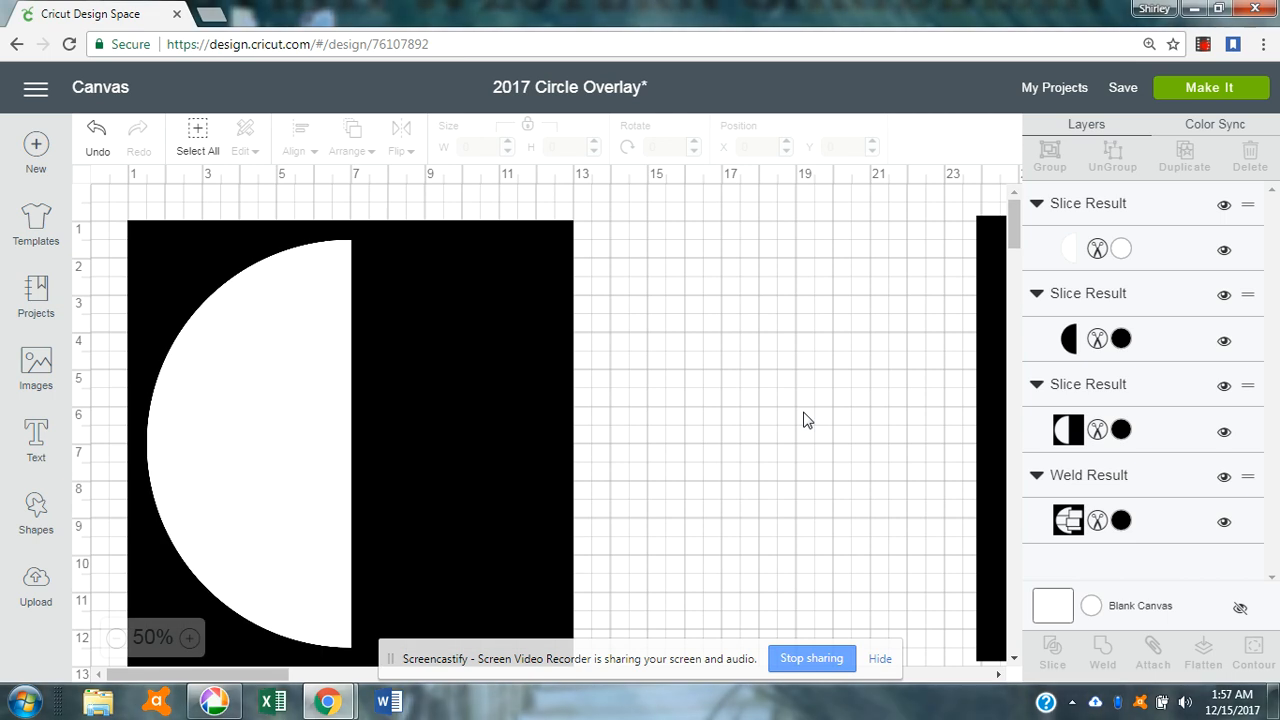
# Remove the white and black half-circle pieces to leave an open cut-out in the black square
pyautogui.click(313, 380)
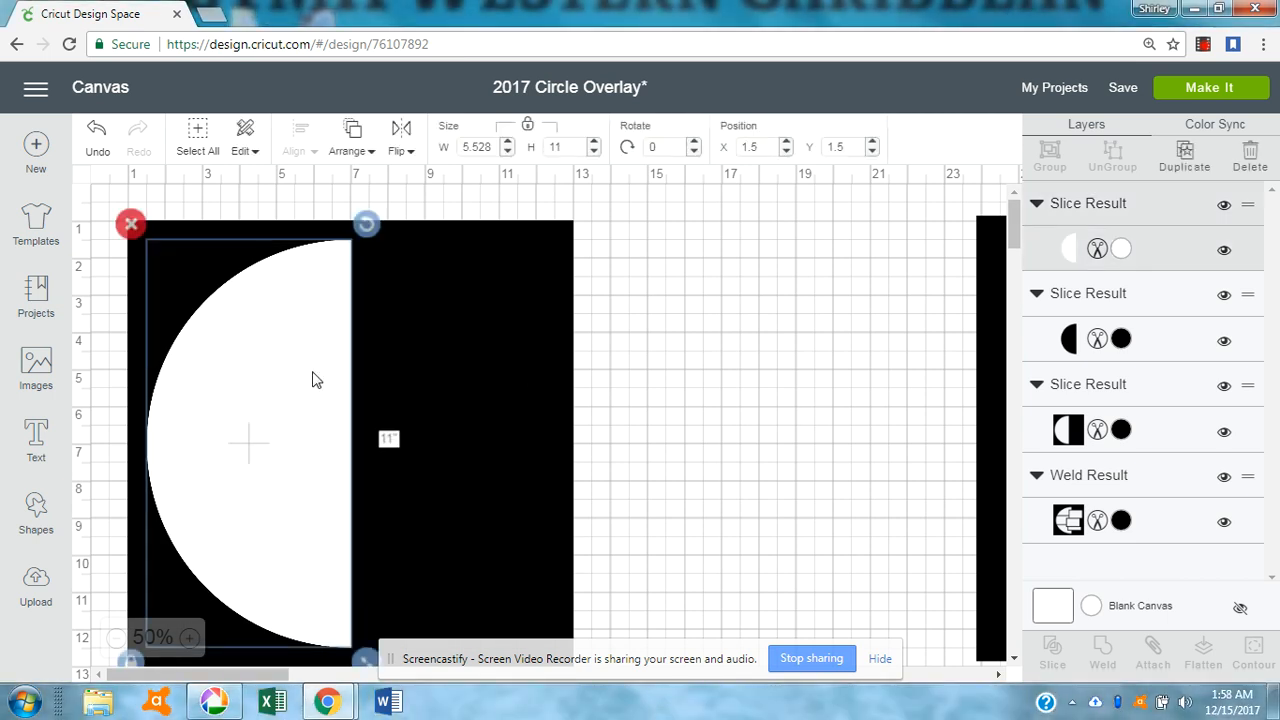
pyautogui.click(134, 221)
pyautogui.click(244, 322)
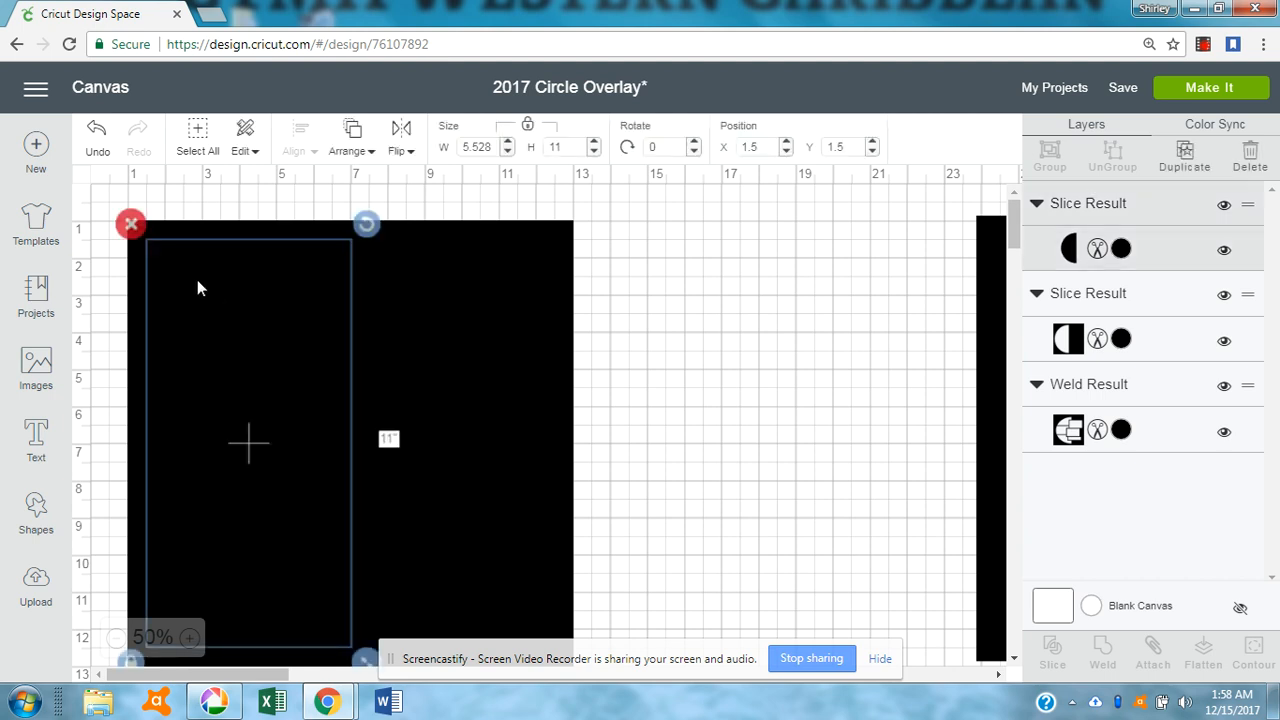
pyautogui.click(129, 222)
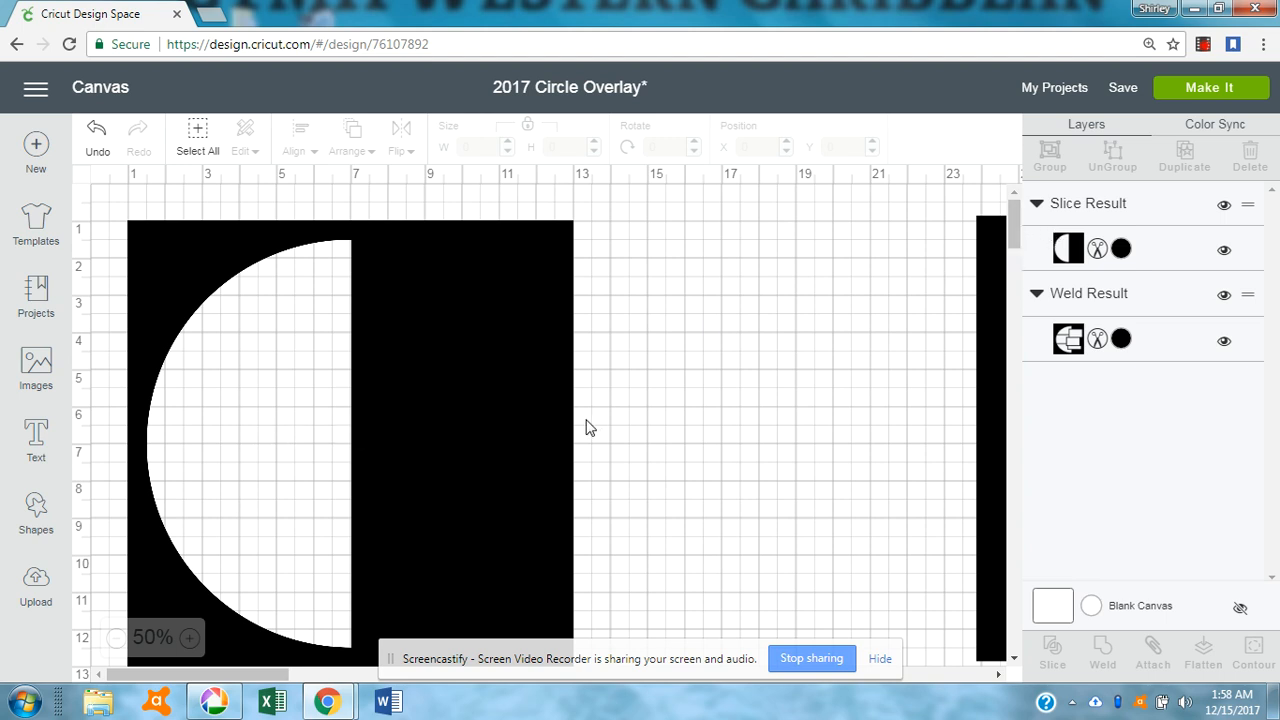
# Insert a new square and place it on the empty canvas beside the black square at about X 16, Y 2.5
pyautogui.moveTo(997, 420); pyautogui.dragTo(966, 400)
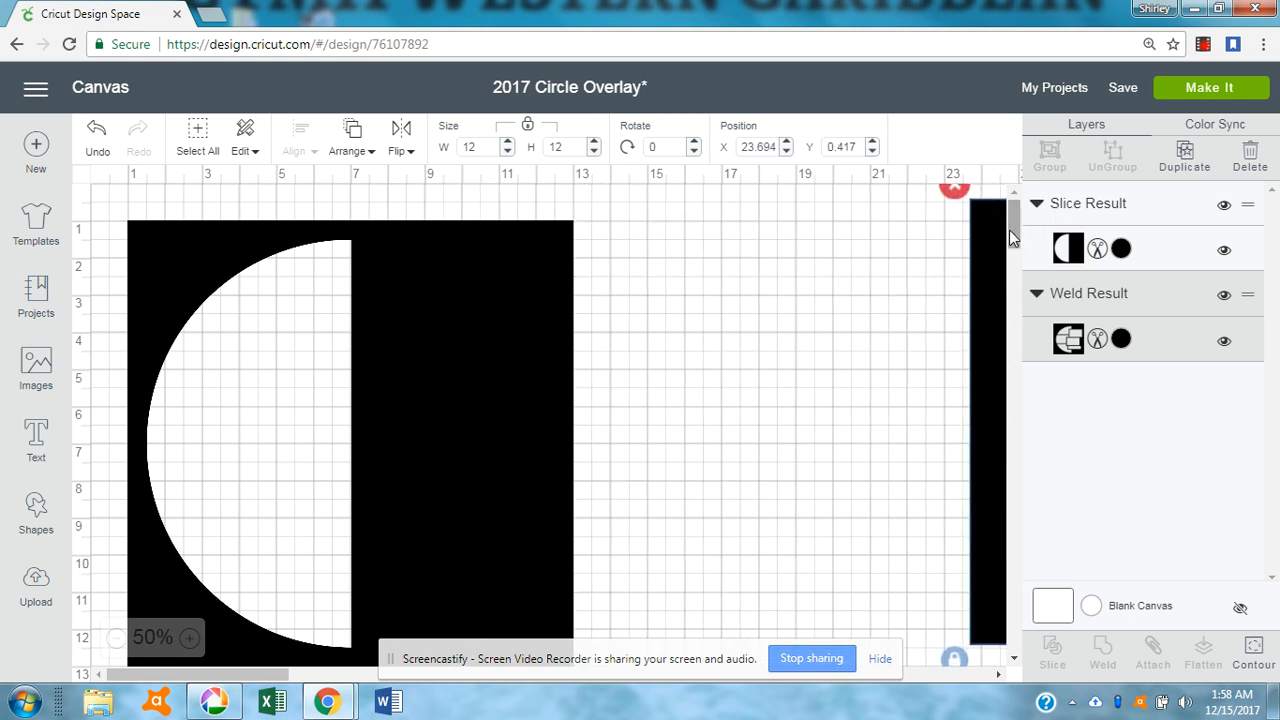
pyautogui.moveTo(1012, 228); pyautogui.dragTo(1013, 224)
pyautogui.click(40, 515)
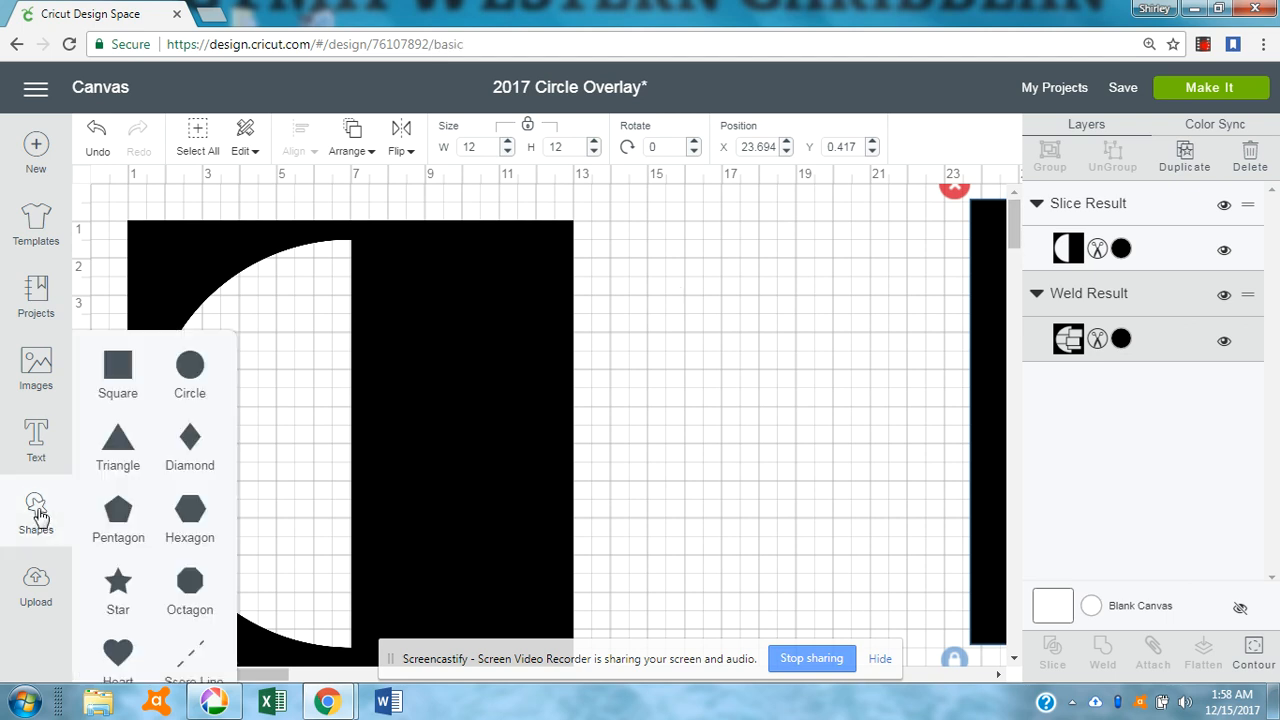
pyautogui.click(118, 366)
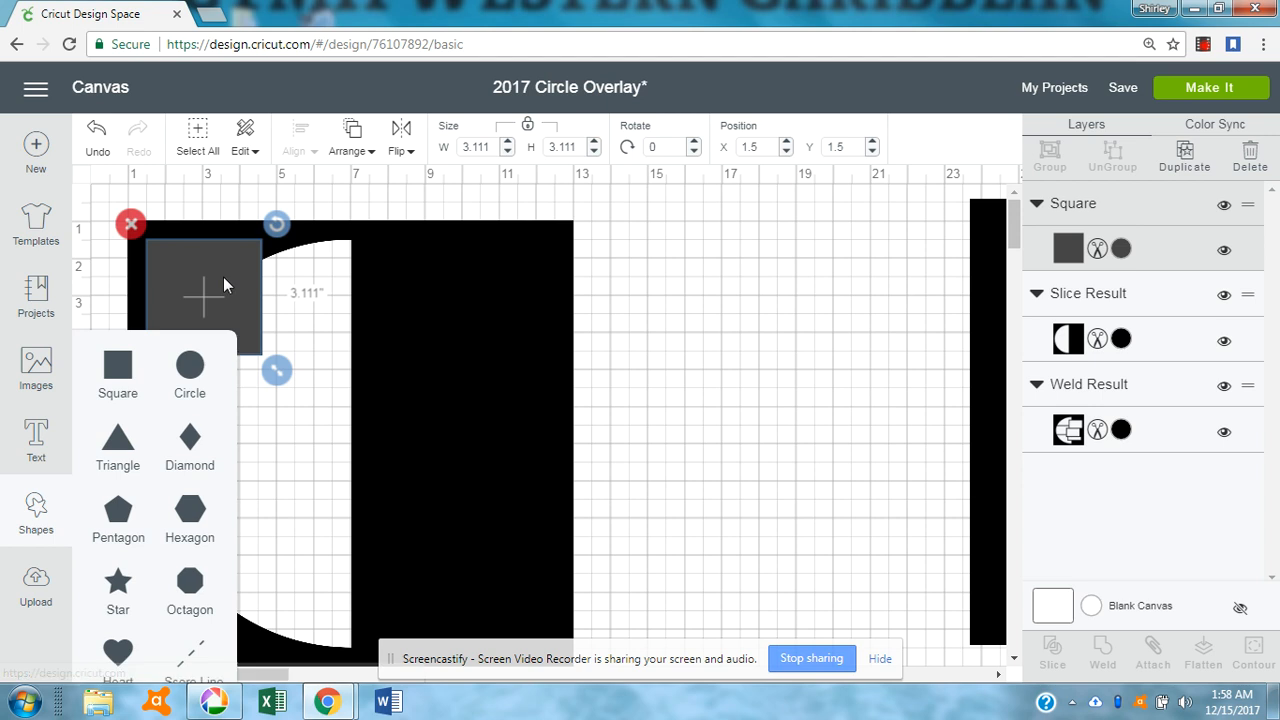
pyautogui.moveTo(223, 277); pyautogui.dragTo(760, 313)
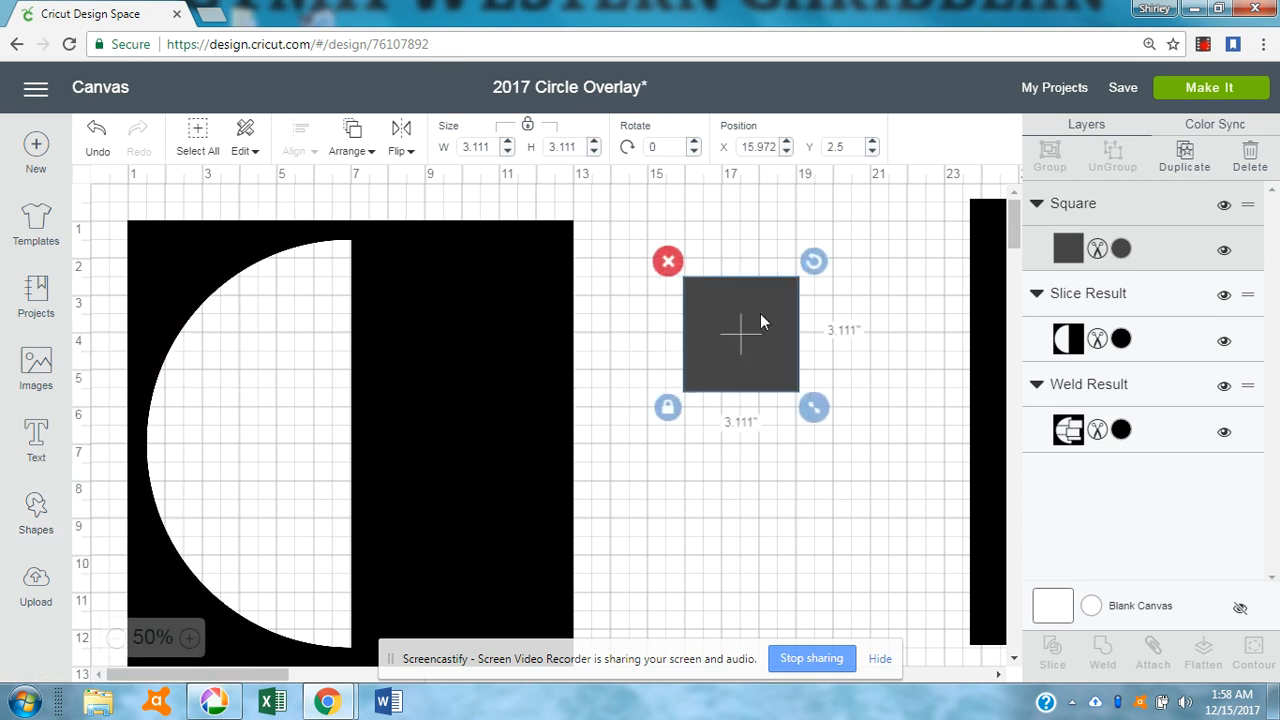
# Unlock the new square's proportions and resize it to 5.75 inches wide by 3.75 inches high
pyautogui.click(528, 124)
pyautogui.click(492, 146)
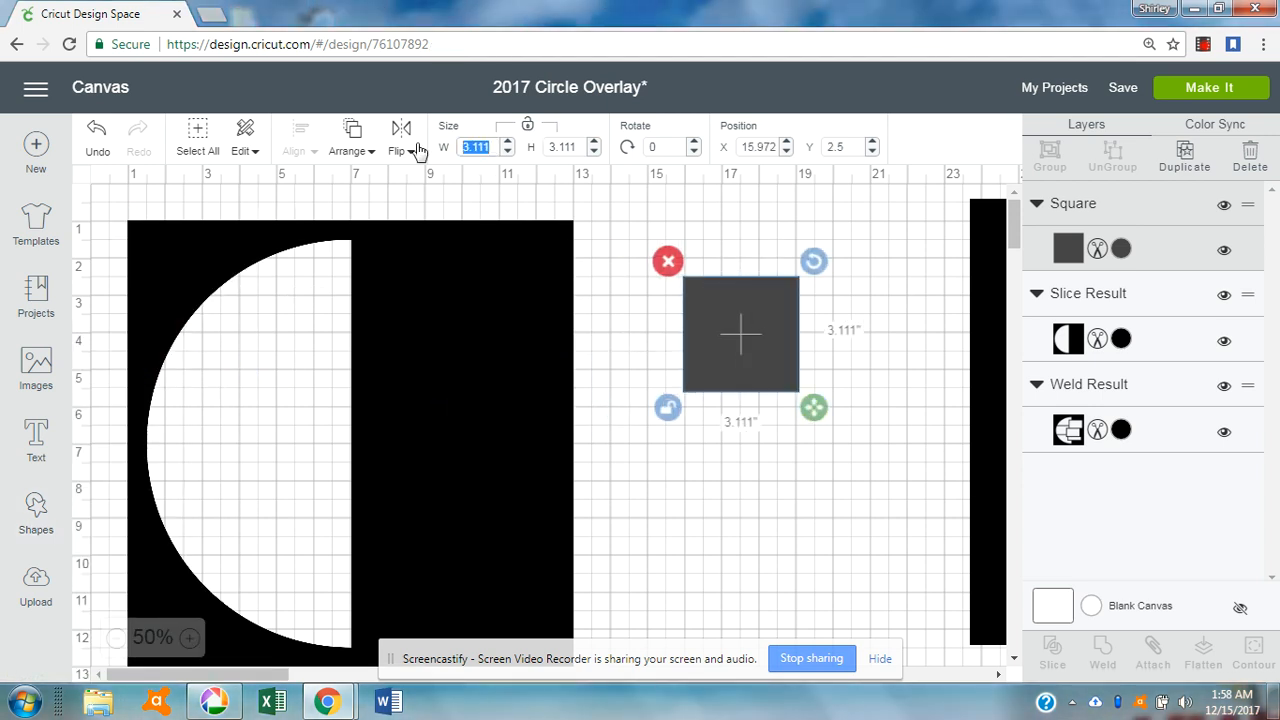
pyautogui.write('3.')
pyautogui.write('75')
pyautogui.press('Tab')
pyautogui.write('3')
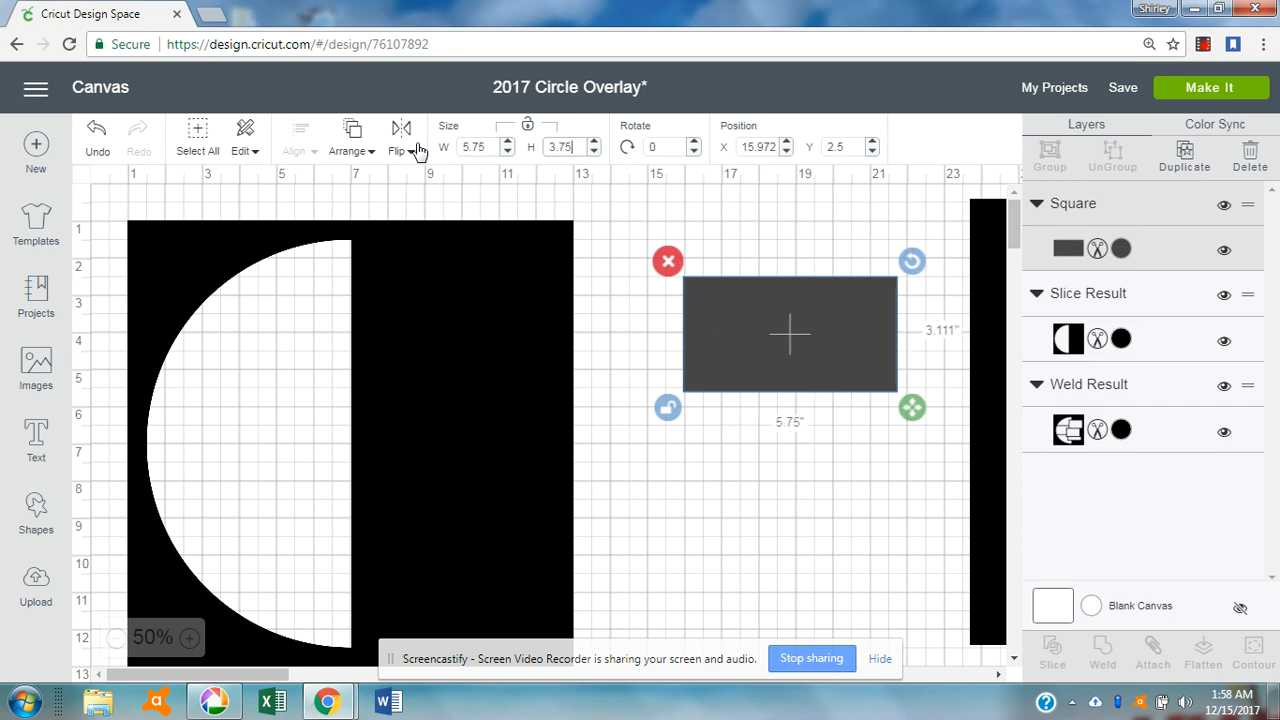
pyautogui.write('.75')
pyautogui.press('Tab')
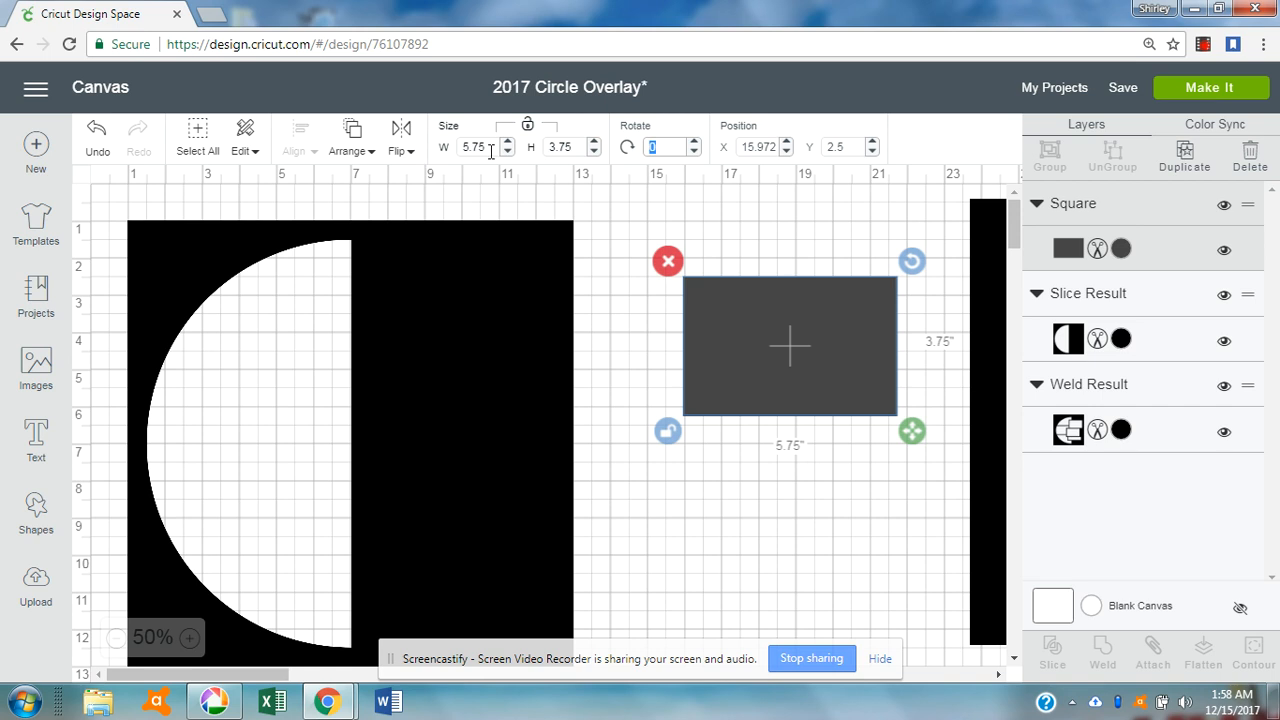
# Move the grey rectangle over the half-circle's straight edge and position it at X 6, Y 2.5
pyautogui.moveTo(830, 330); pyautogui.dragTo(433, 341)
pyautogui.click(714, 306)
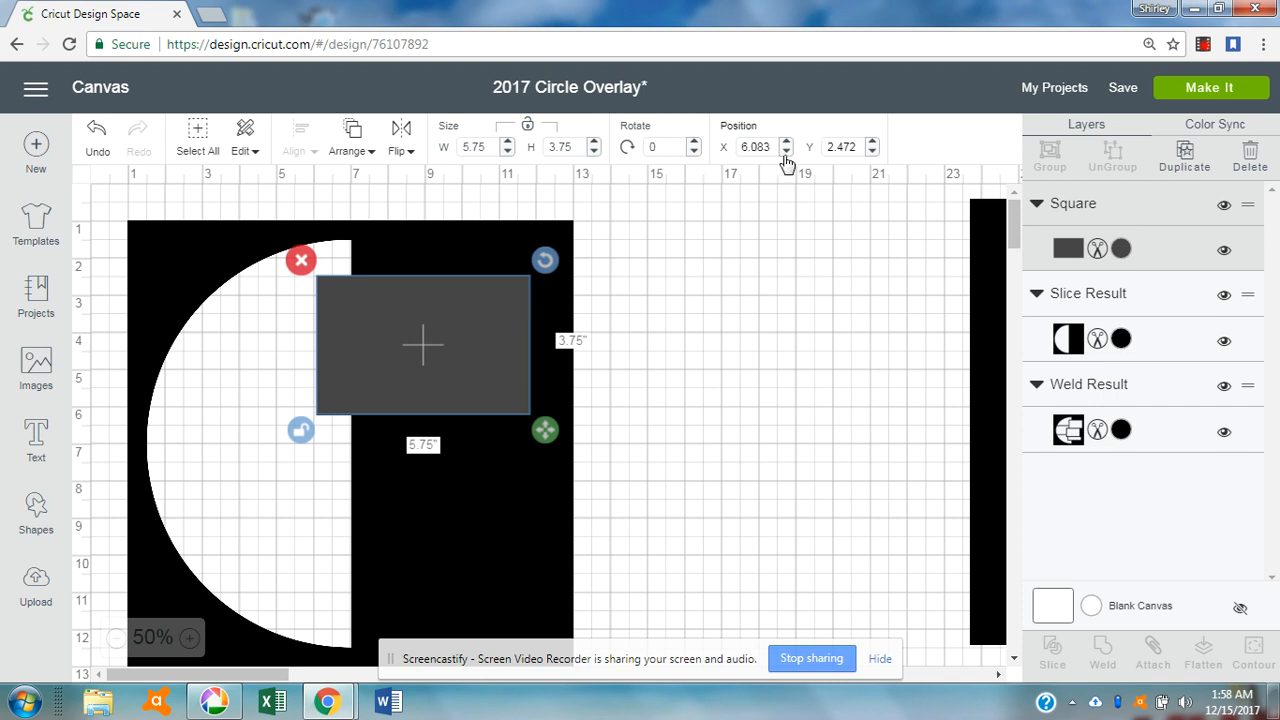
pyautogui.moveTo(776, 147); pyautogui.dragTo(694, 144)
pyautogui.write('6')
pyautogui.press('Tab')
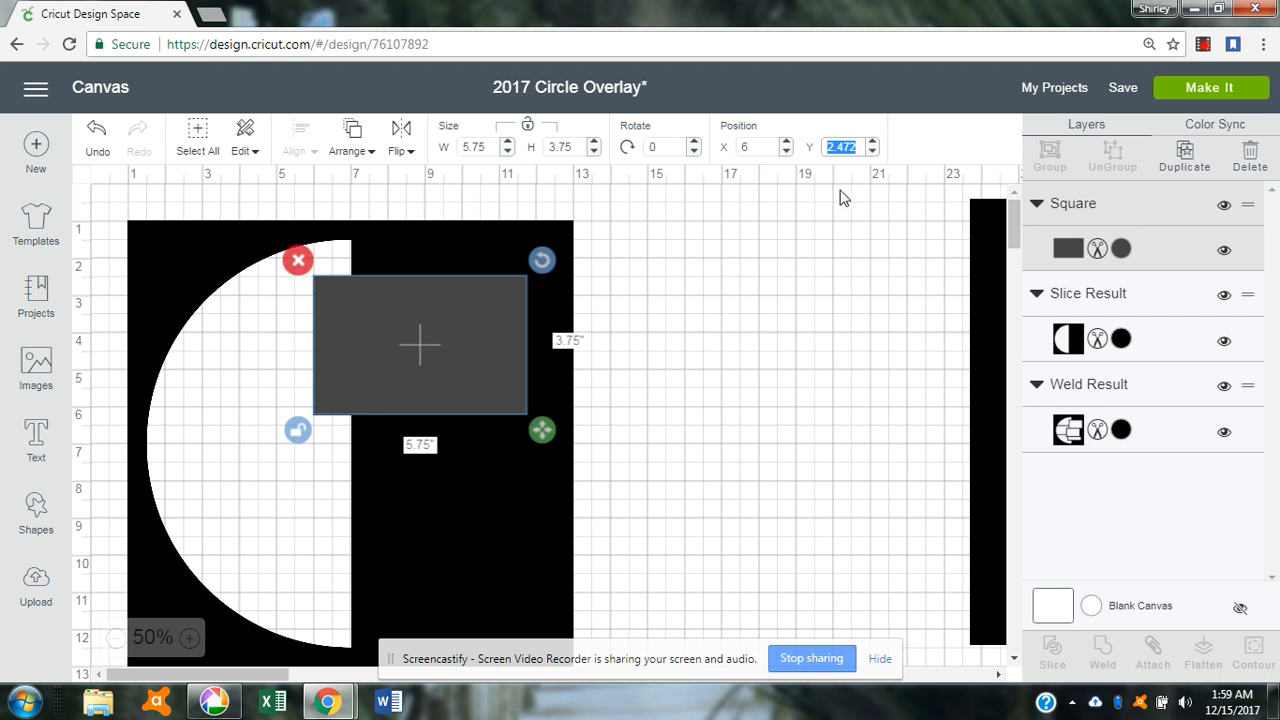
pyautogui.write('2.5')
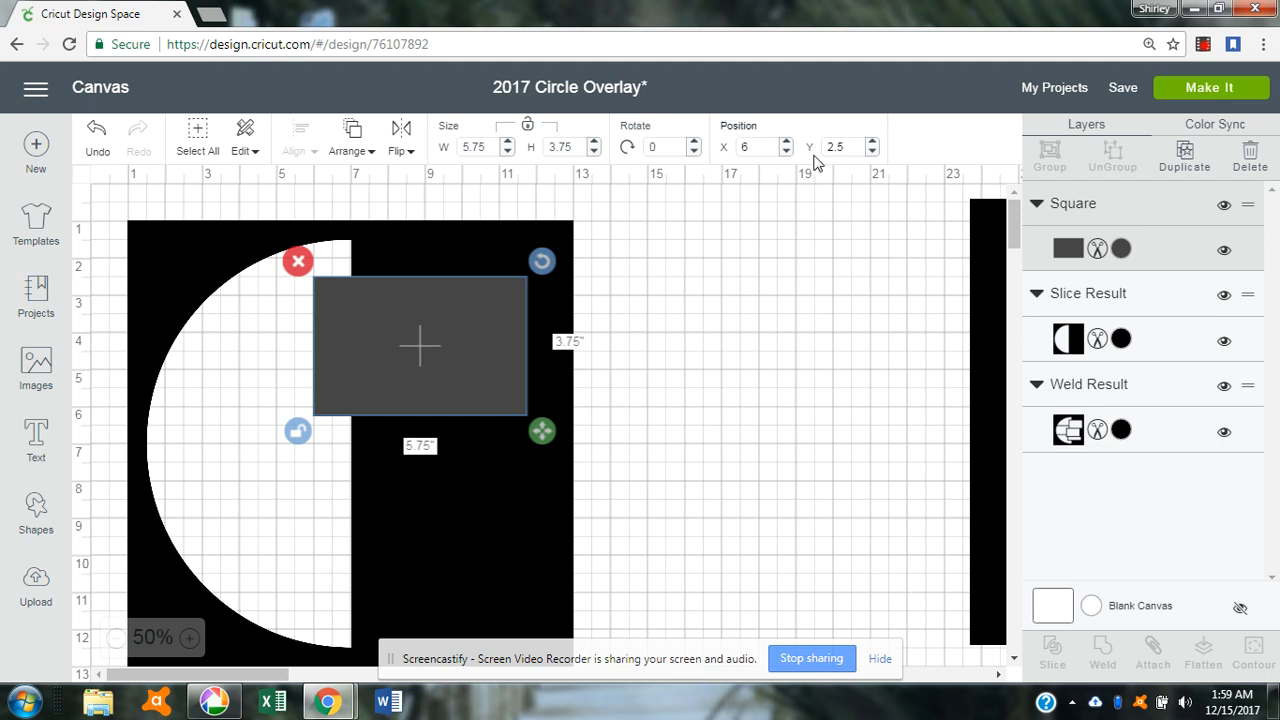
# Duplicate the grey rectangle, and bring the existing overlay closer to examine its rectangle layout before returning it to about X 23.3
pyautogui.click(1186, 152)
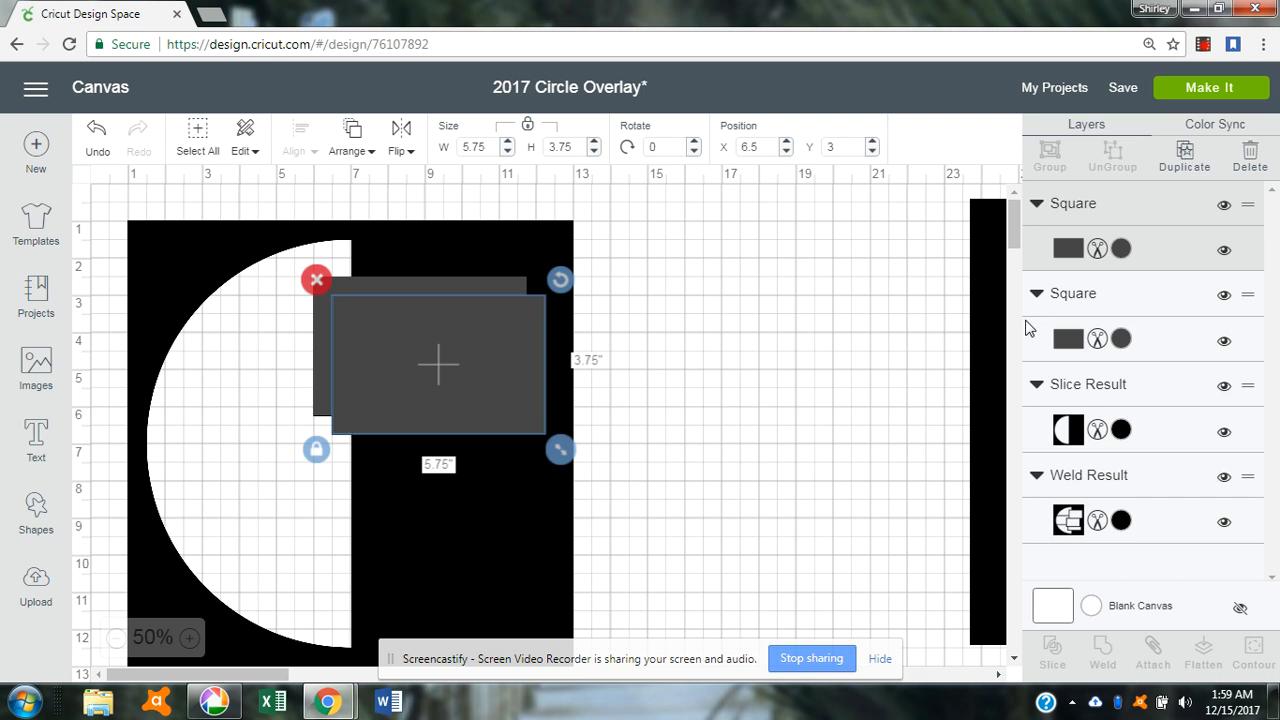
pyautogui.moveTo(1000, 357); pyautogui.dragTo(684, 368)
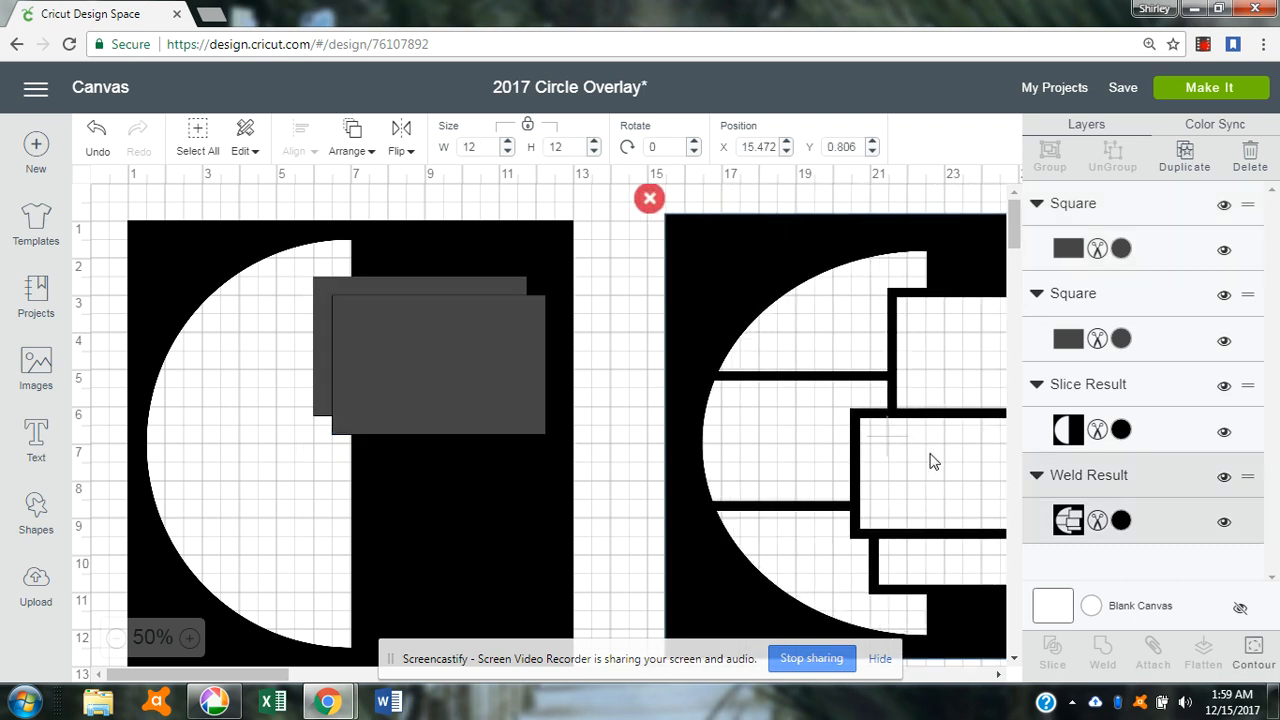
pyautogui.moveTo(702, 316); pyautogui.dragTo(995, 355)
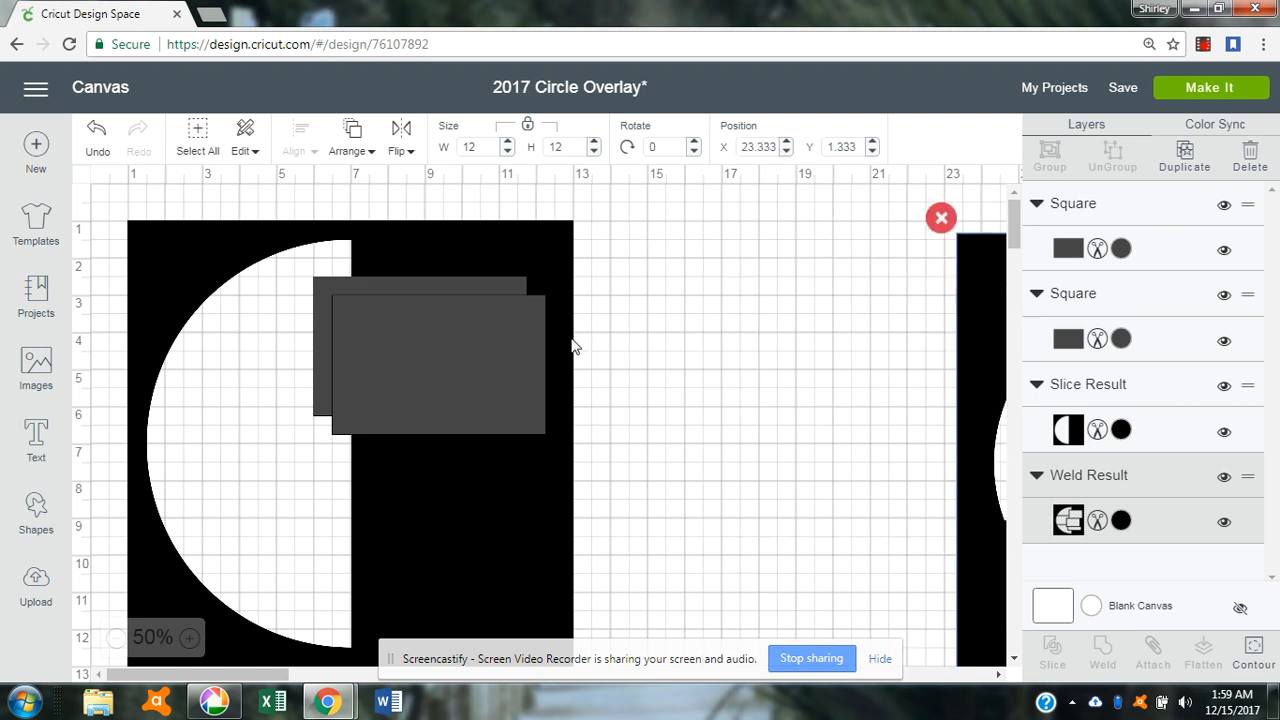
# Set the duplicate rectangle's horizontal position to X 5.5
pyautogui.click(450, 377)
pyautogui.click(768, 146)
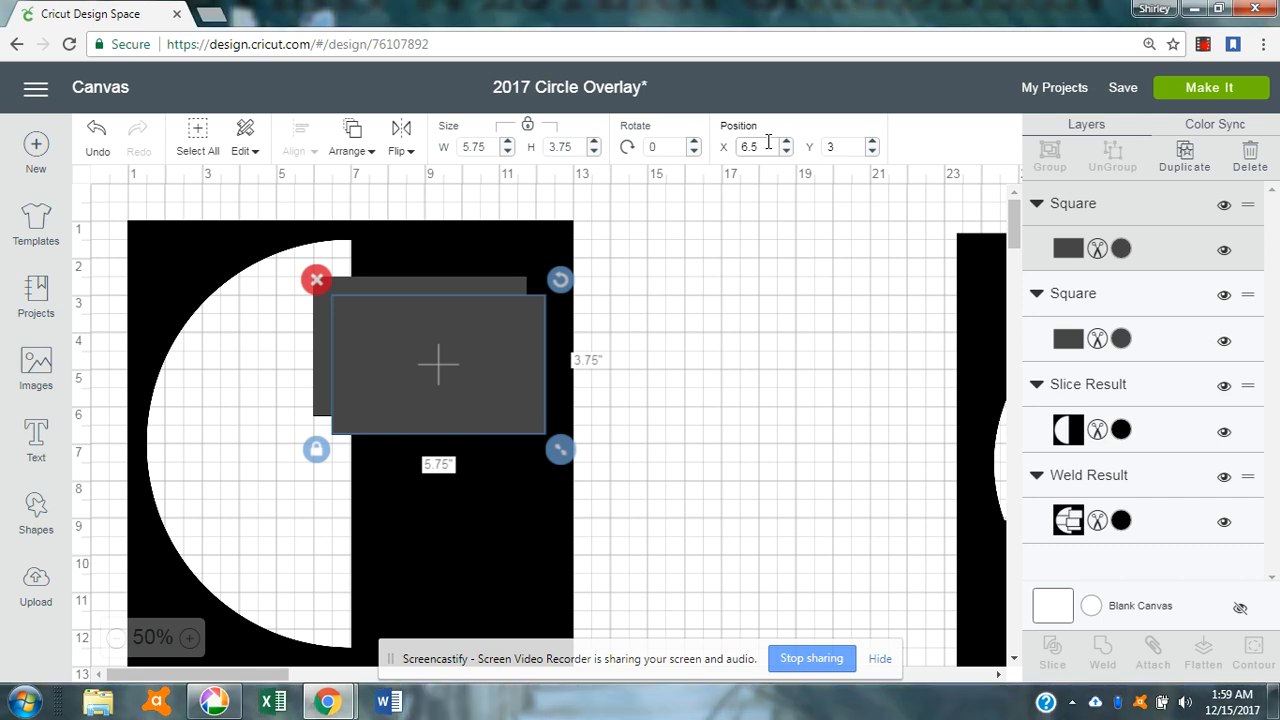
pyautogui.click(493, 285)
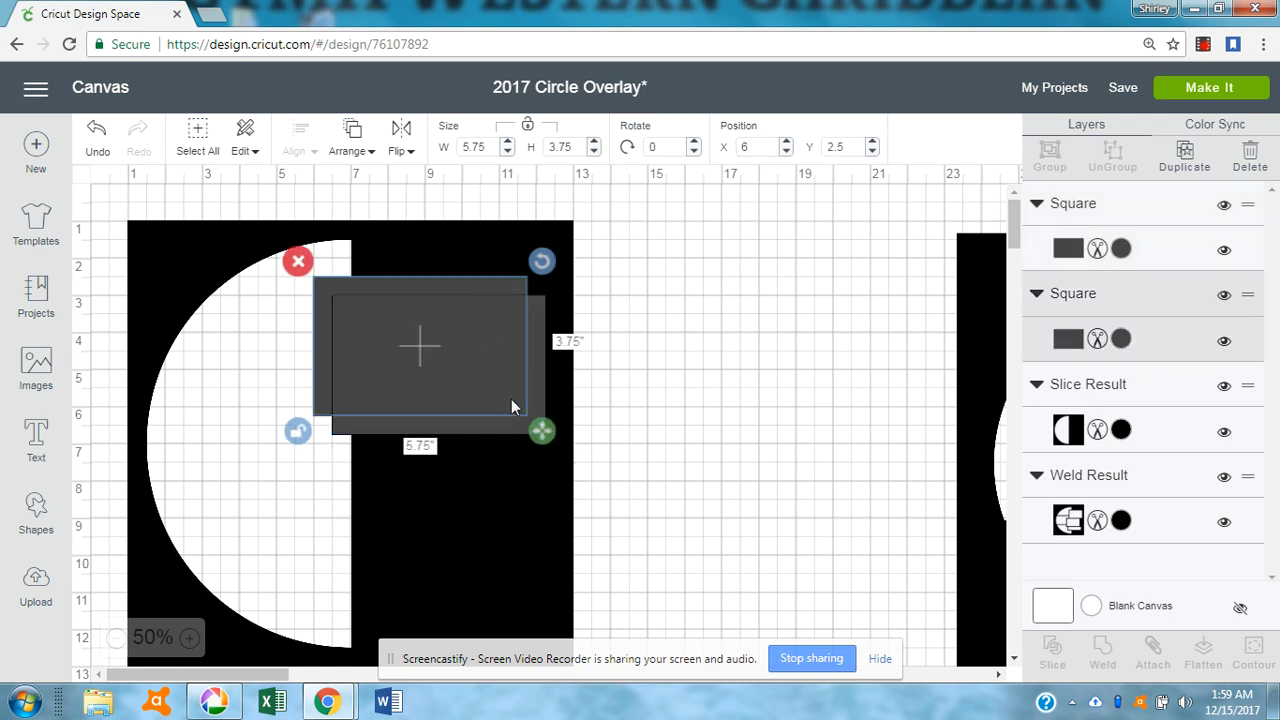
pyautogui.click(492, 428)
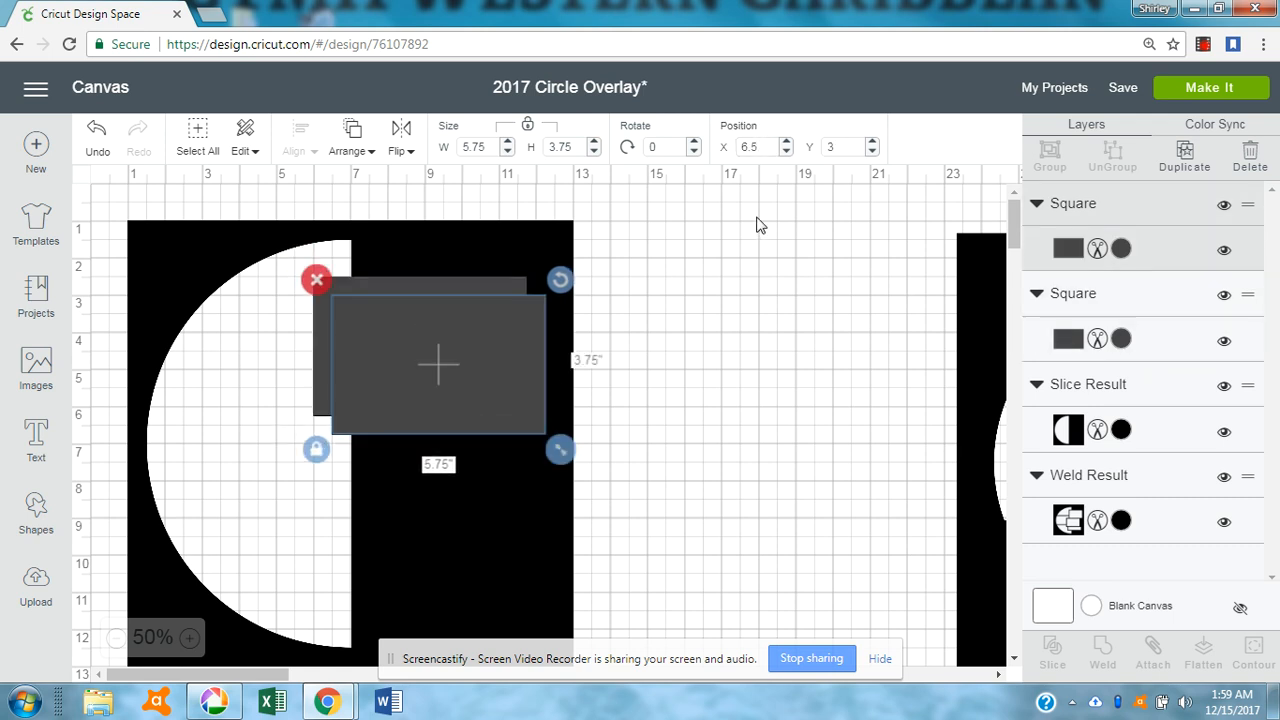
pyautogui.click(767, 145)
pyautogui.moveTo(767, 145); pyautogui.dragTo(735, 147)
pyautogui.write('5.5')
pyautogui.press('Tab')
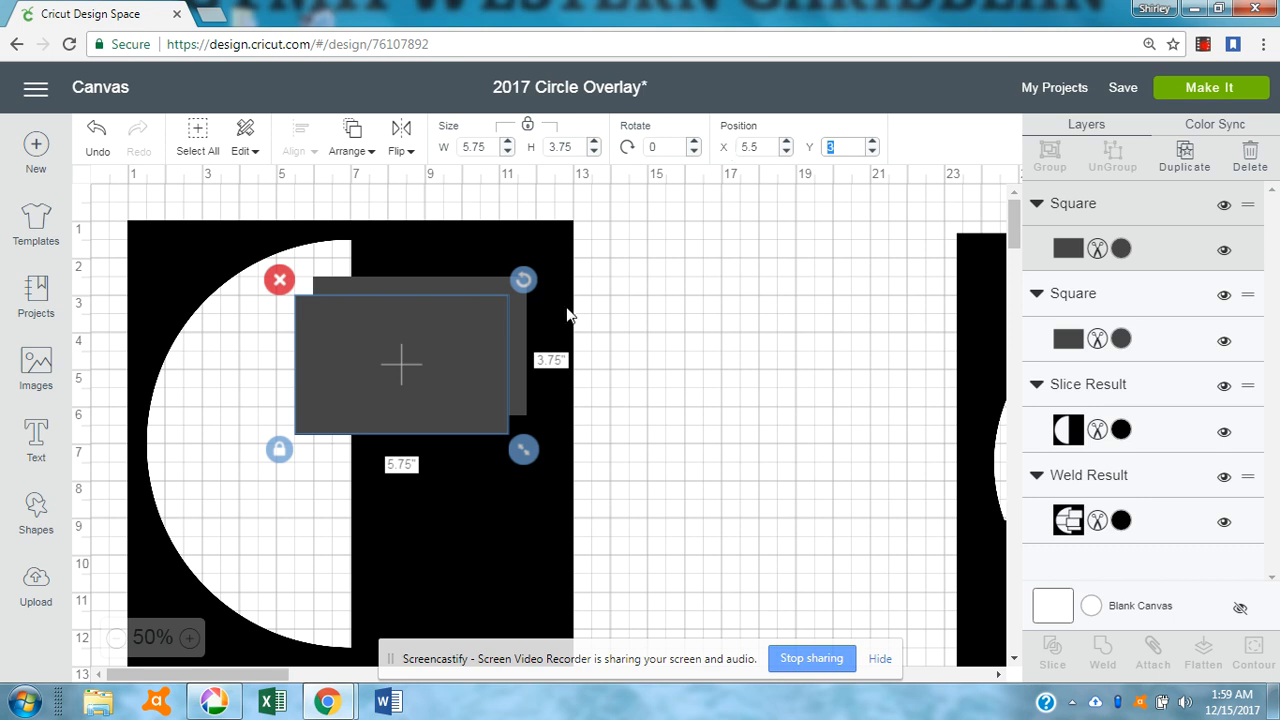
# Move the duplicate rectangle down below the first one and set its vertical position to Y 6
pyautogui.moveTo(426, 330); pyautogui.dragTo(426, 442)
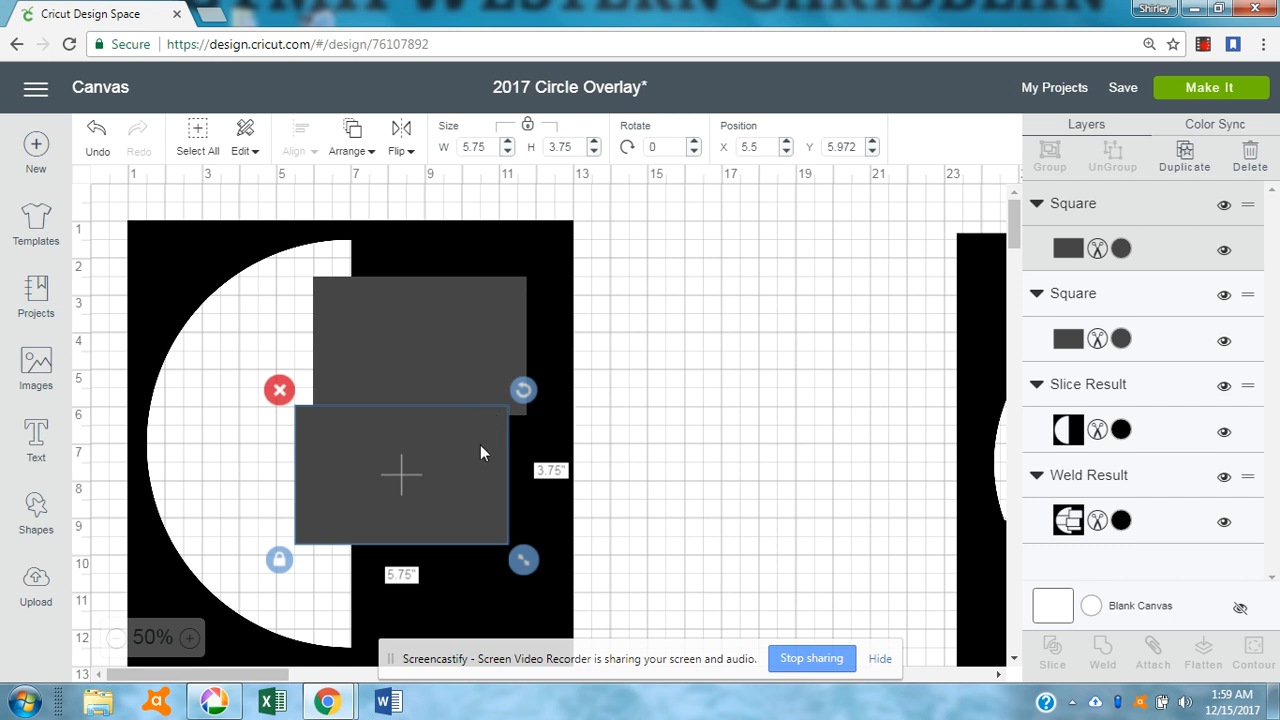
pyautogui.click(830, 147)
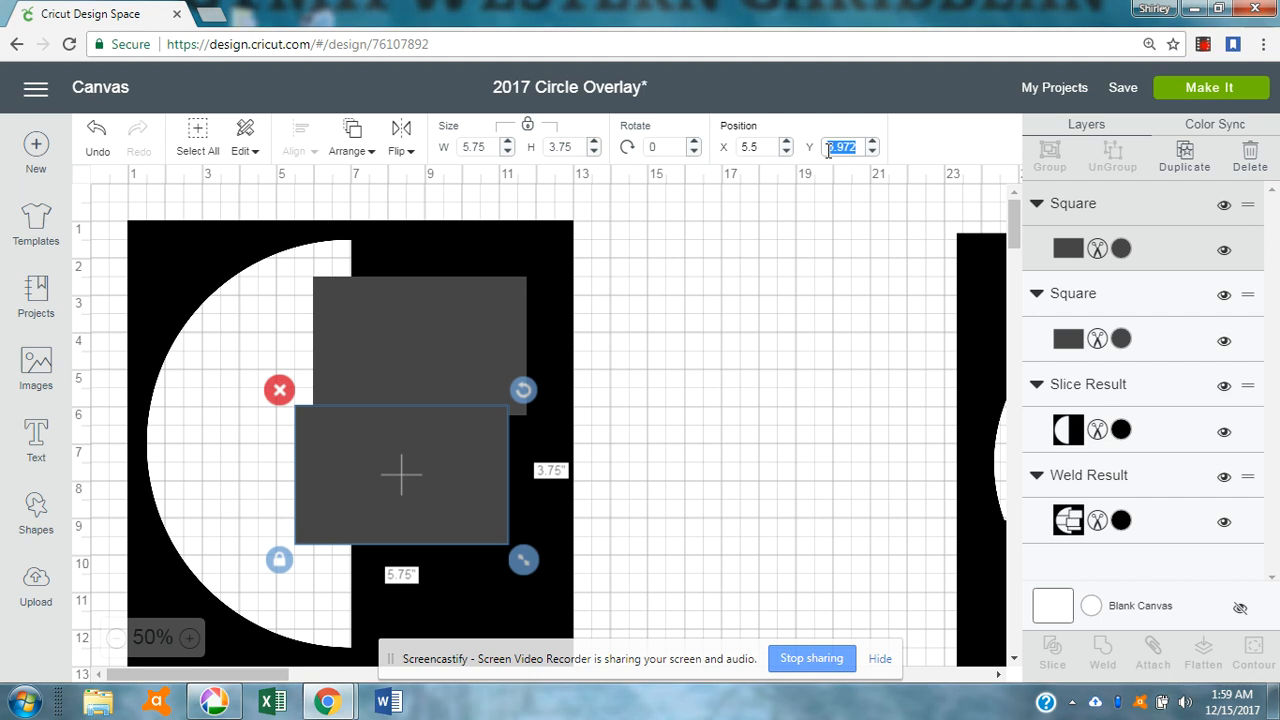
pyautogui.press('BackSpace')
pyautogui.write('6')
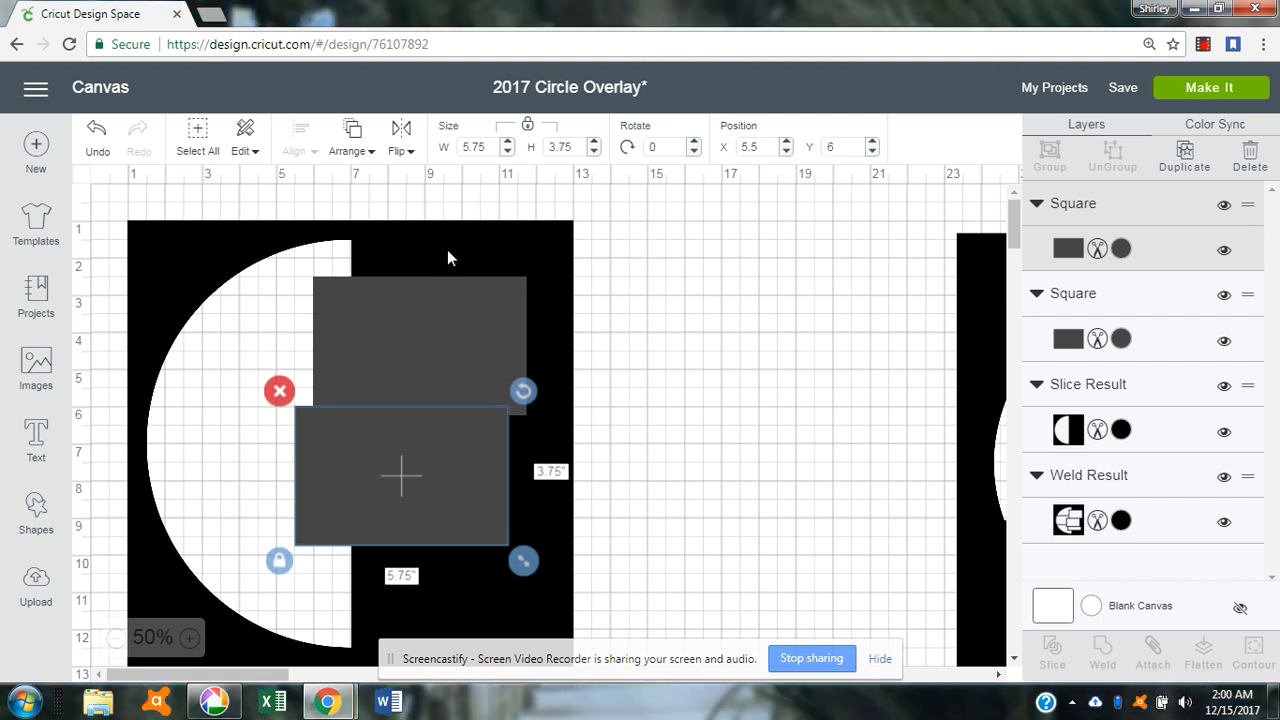
# Set the upper rectangle's horizontal position to X 6.5
pyautogui.click(415, 305)
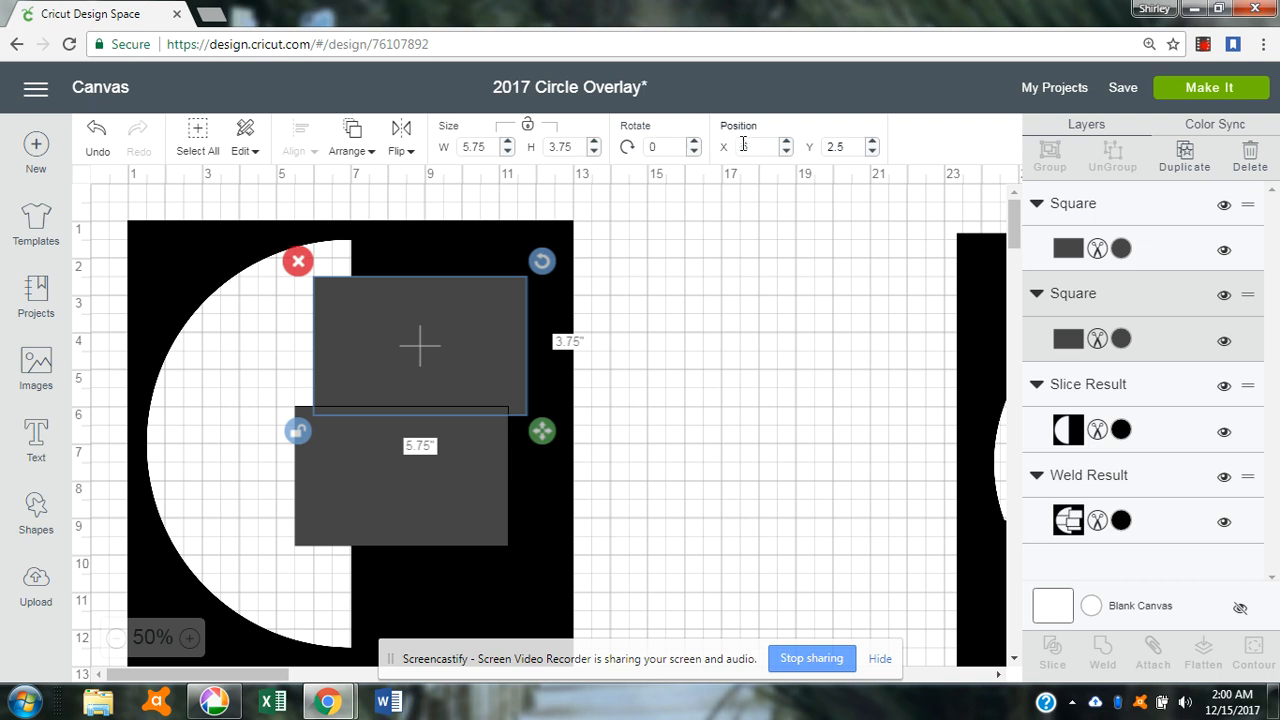
pyautogui.moveTo(756, 144); pyautogui.dragTo(744, 146)
pyautogui.write('.5')
pyautogui.press('Tab')
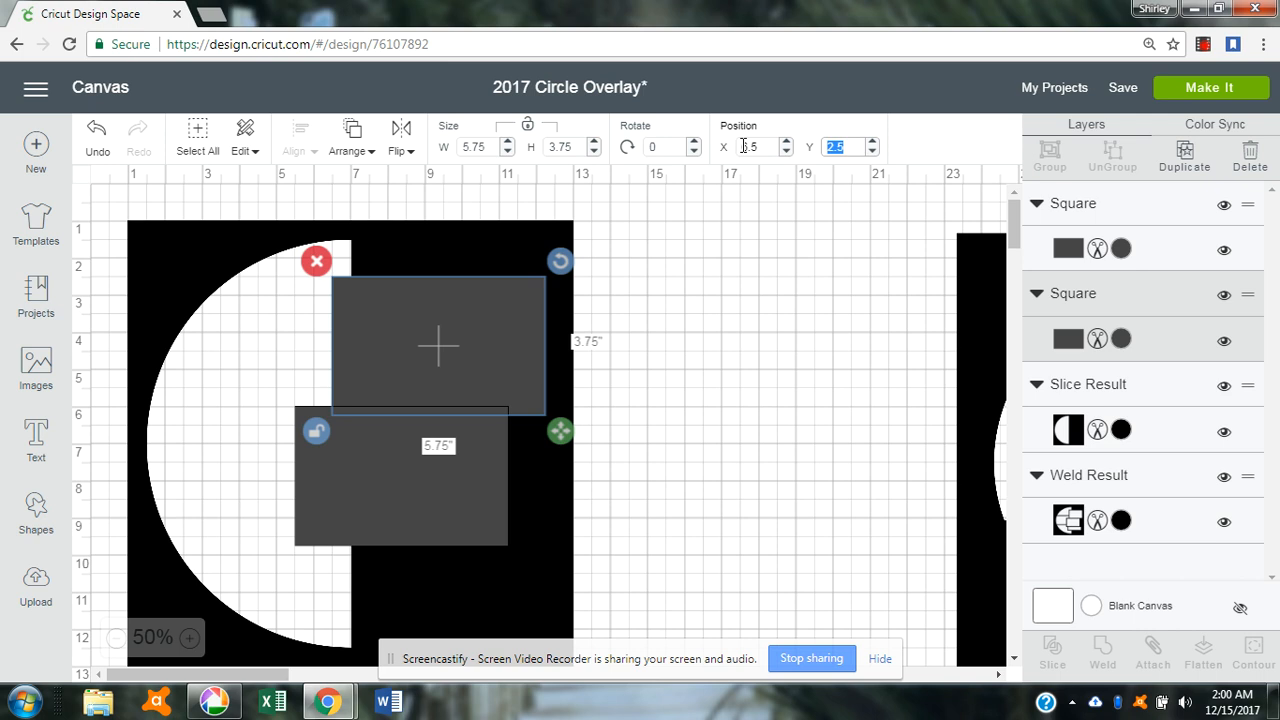
# Move the existing overlay to X 21.25, Y 0, and duplicate the lower grey rectangle
pyautogui.moveTo(982, 470); pyautogui.dragTo(903, 370)
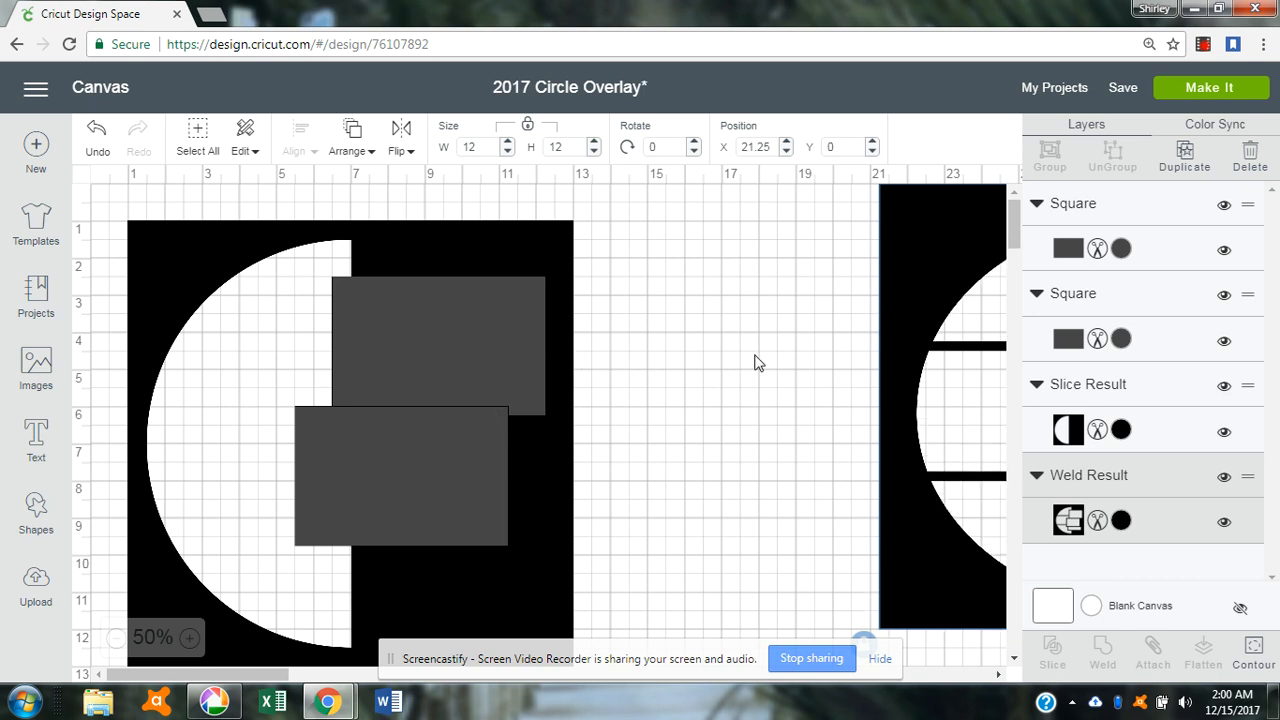
pyautogui.click(459, 482)
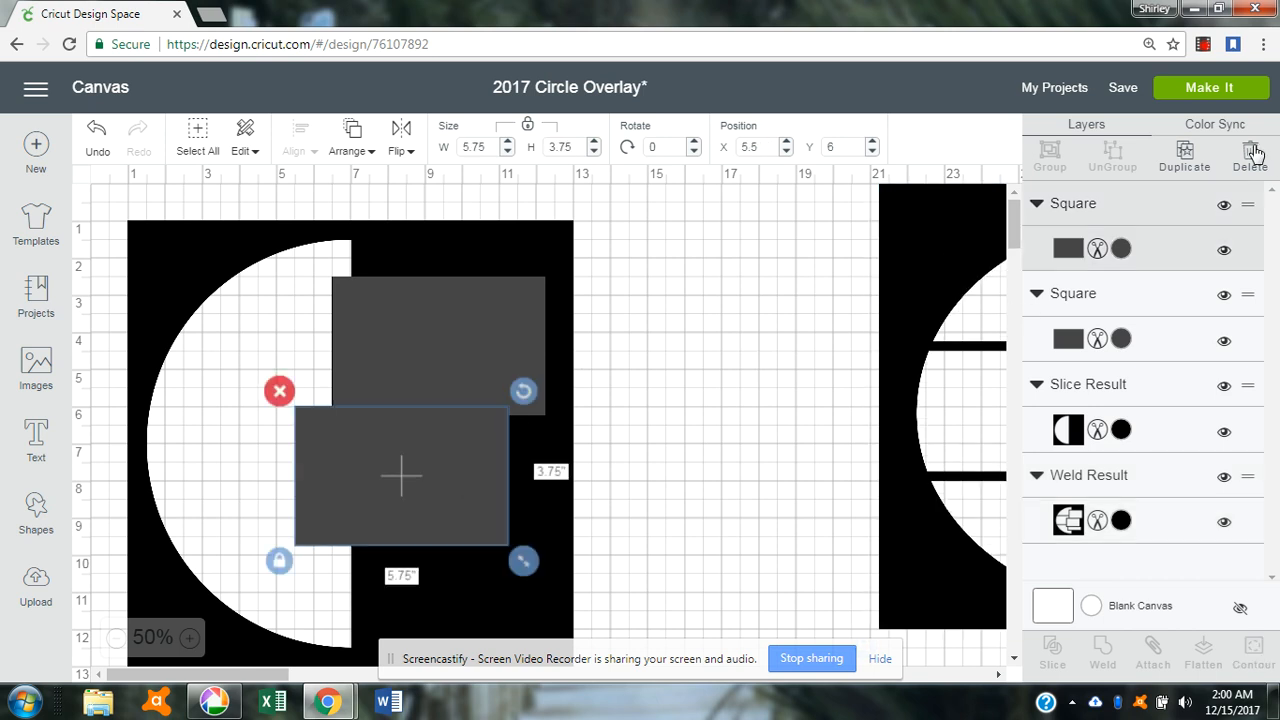
pyautogui.click(1192, 158)
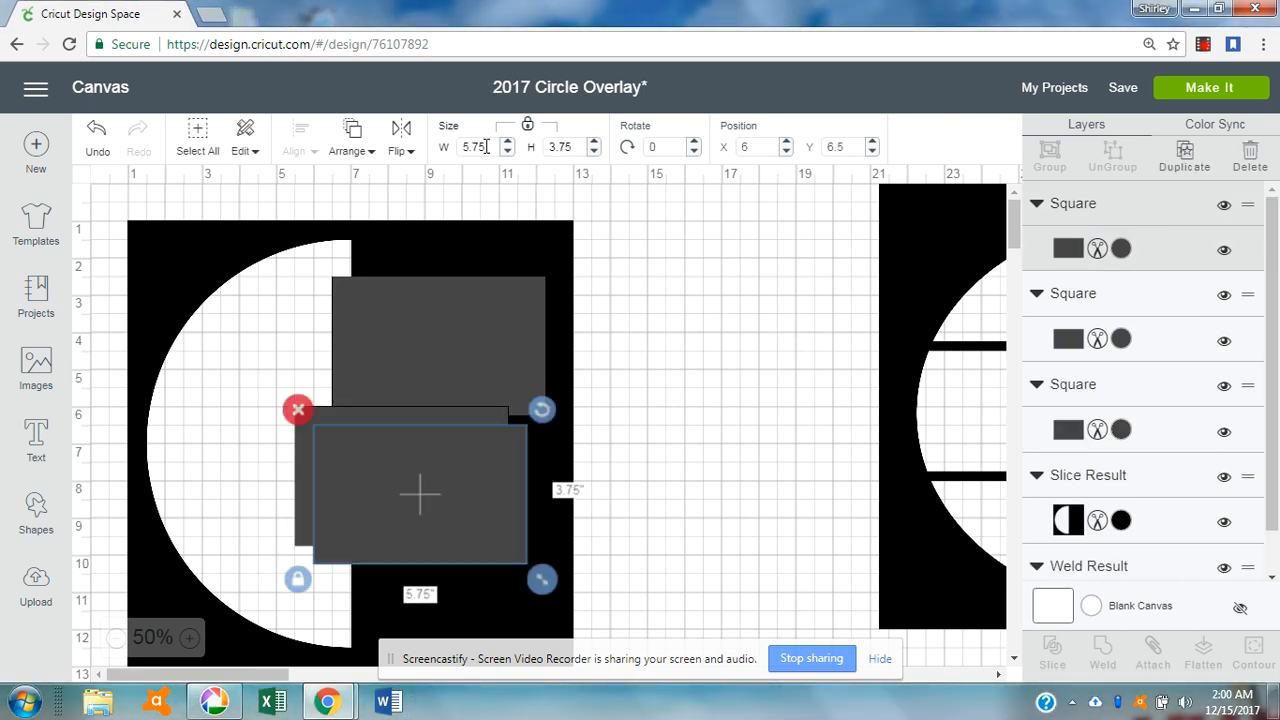
# Unlock the duplicate rectangle's proportions and set its height to 2 inches
pyautogui.click(527, 126)
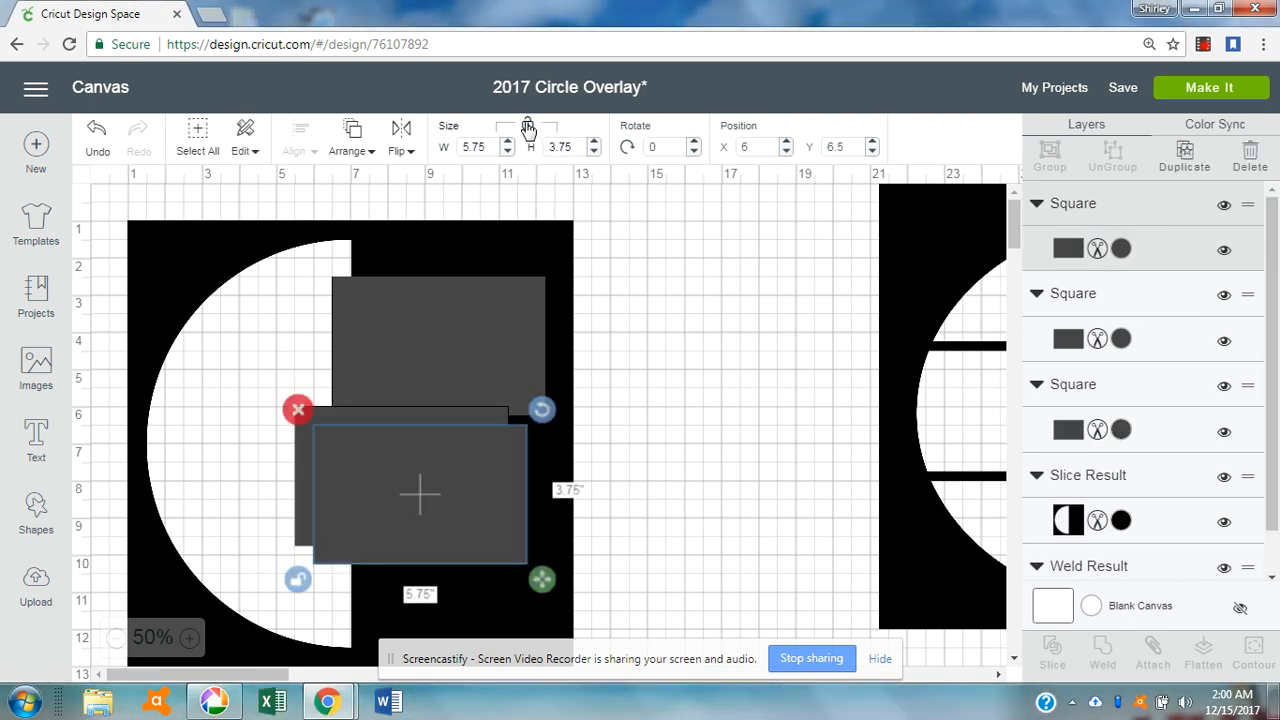
pyautogui.click(573, 145)
pyautogui.write('2')
pyautogui.press('Tab')
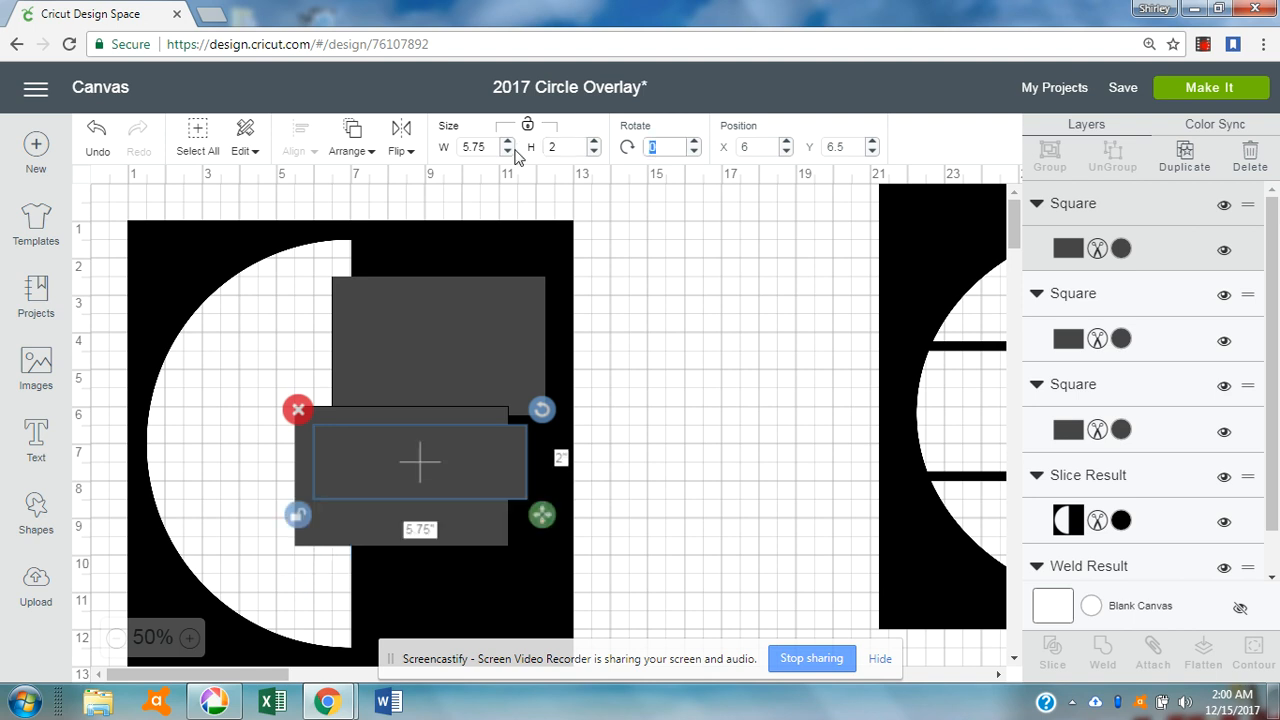
# Move the short rectangle below the other two and set its position to X 6, Y 9.5
pyautogui.moveTo(473, 483); pyautogui.dragTo(475, 585)
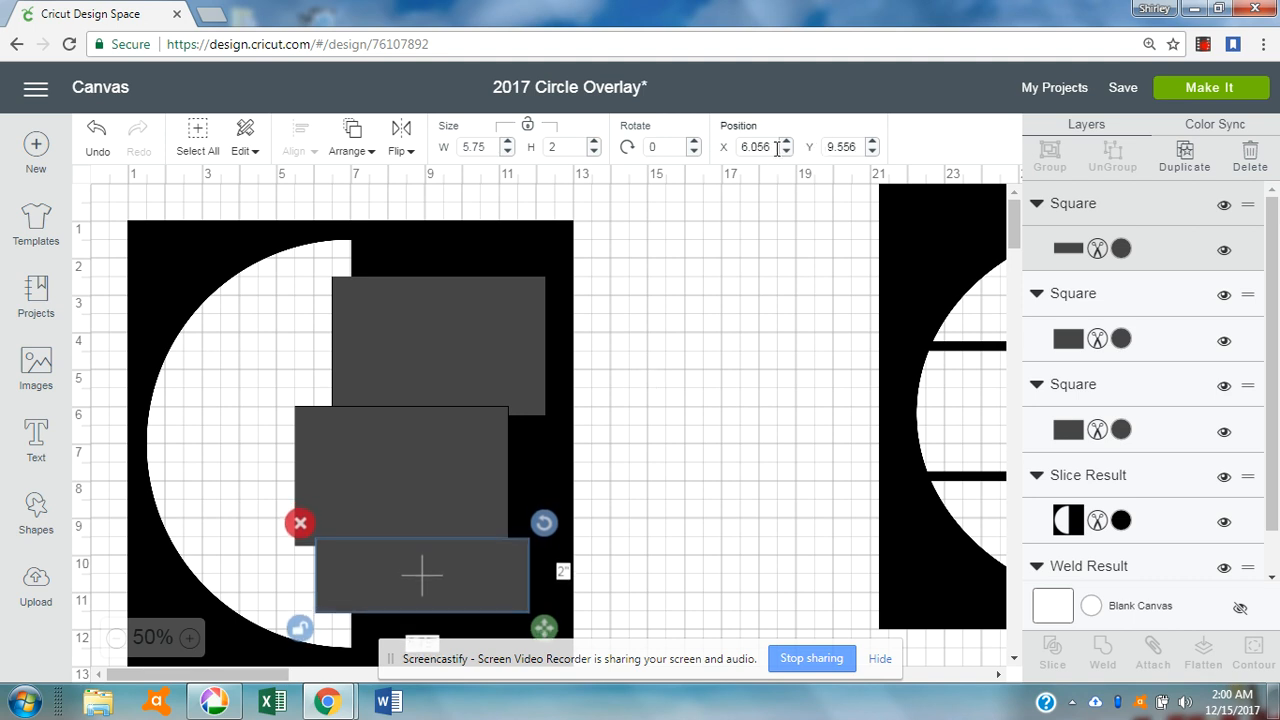
pyautogui.moveTo(775, 147); pyautogui.dragTo(720, 155)
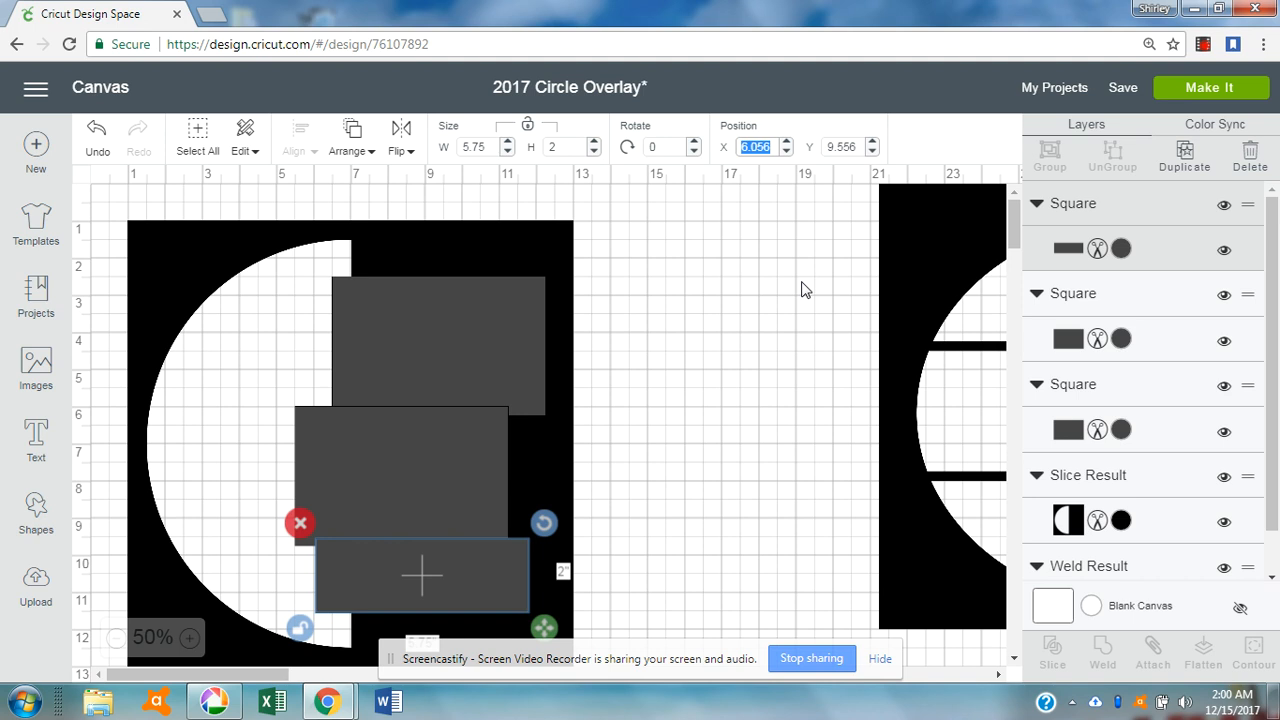
pyautogui.write('6')
pyautogui.press('Tab')
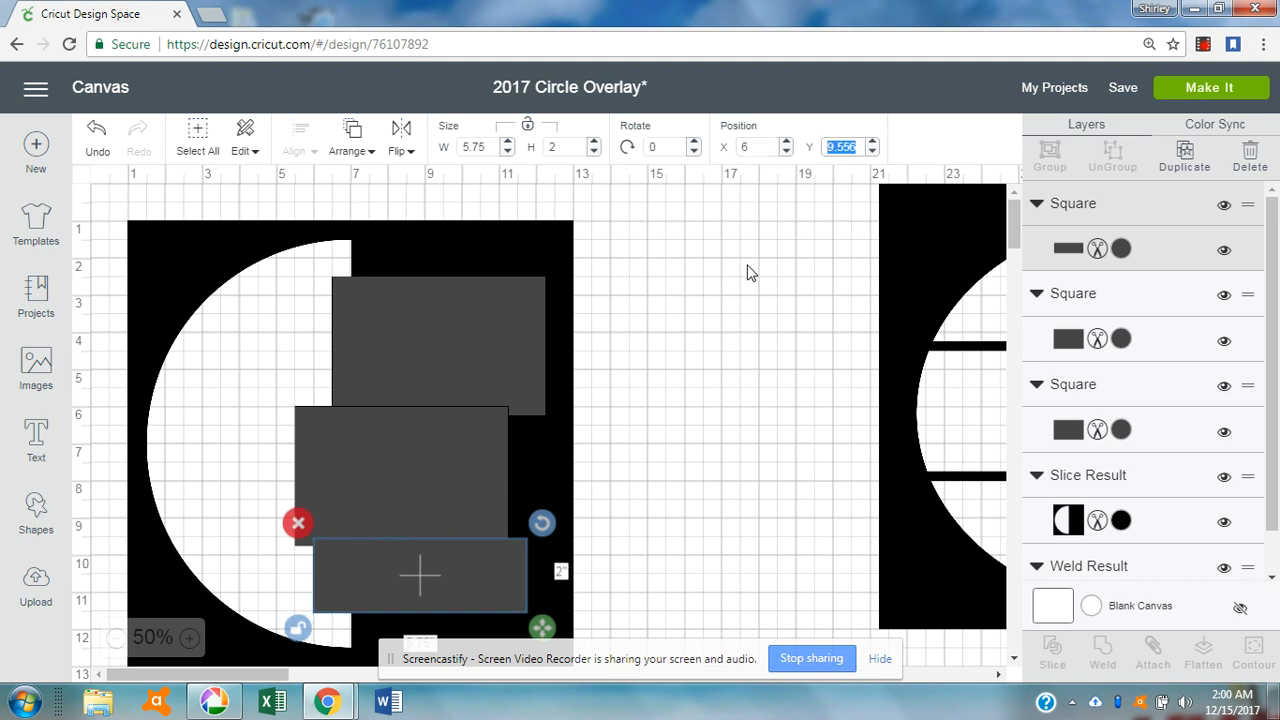
pyautogui.write('9.5')
pyautogui.press('Return')
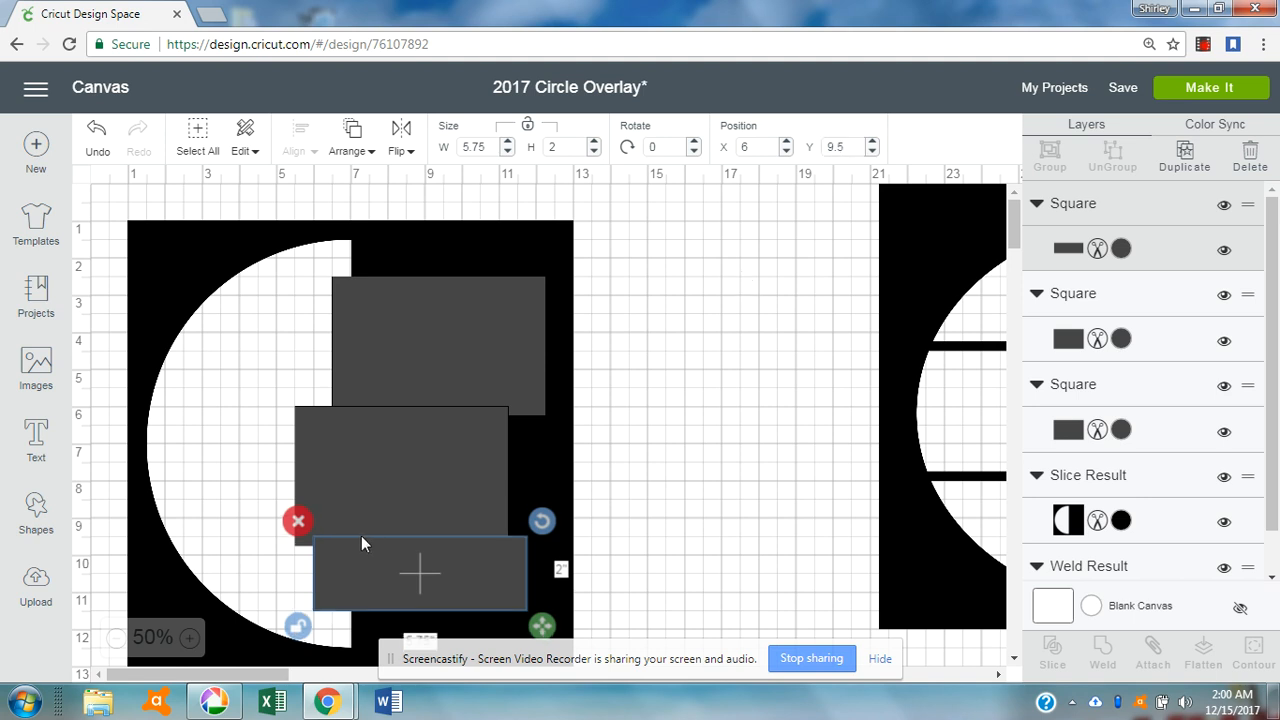
pyautogui.click(733, 485)
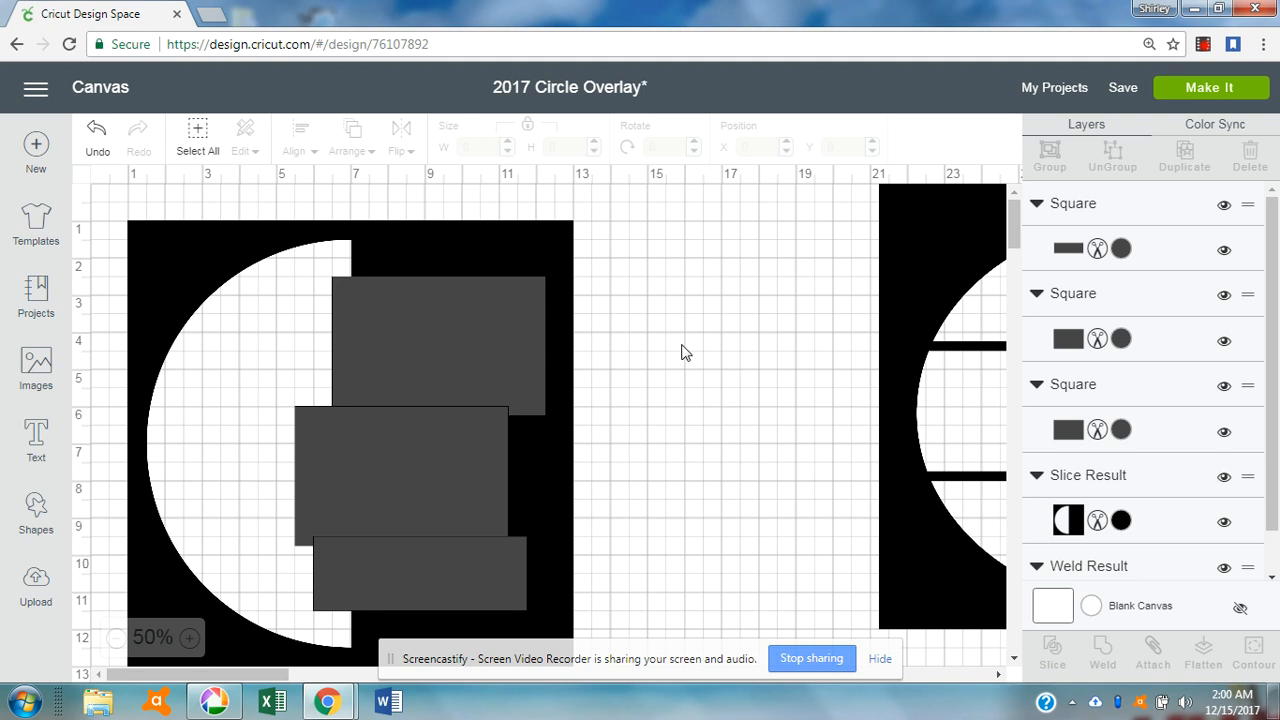
# Duplicate the upper grey rectangle and set the copy aside near the existing overlay at about X 18.3, Y 1.8
pyautogui.moveTo(98, 201); pyautogui.dragTo(617, 648)
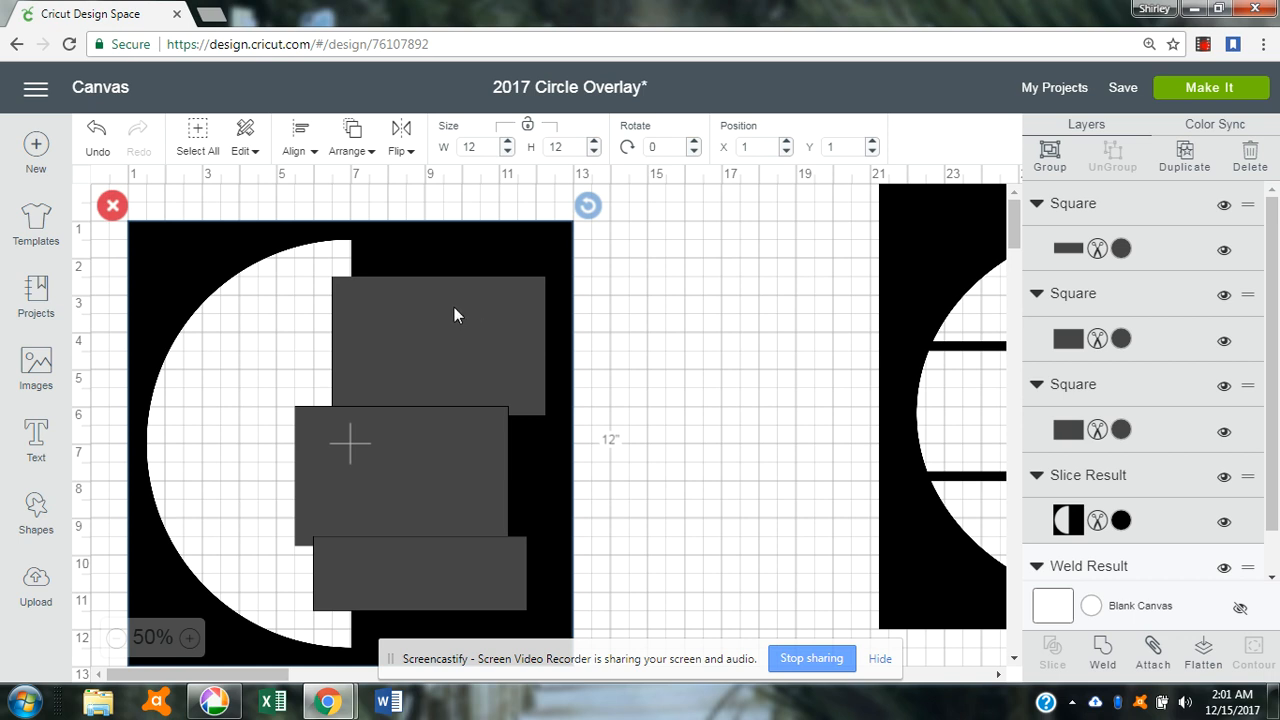
pyautogui.click(651, 323)
pyautogui.click(498, 316)
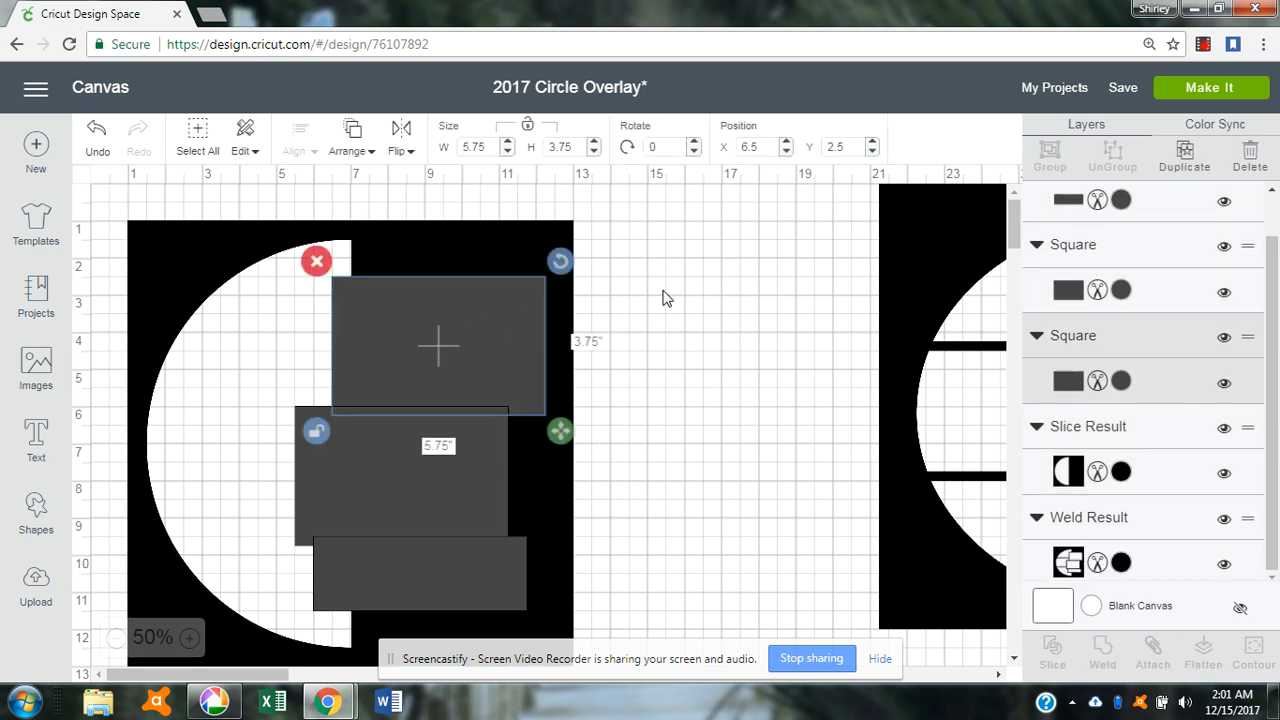
pyautogui.click(1180, 165)
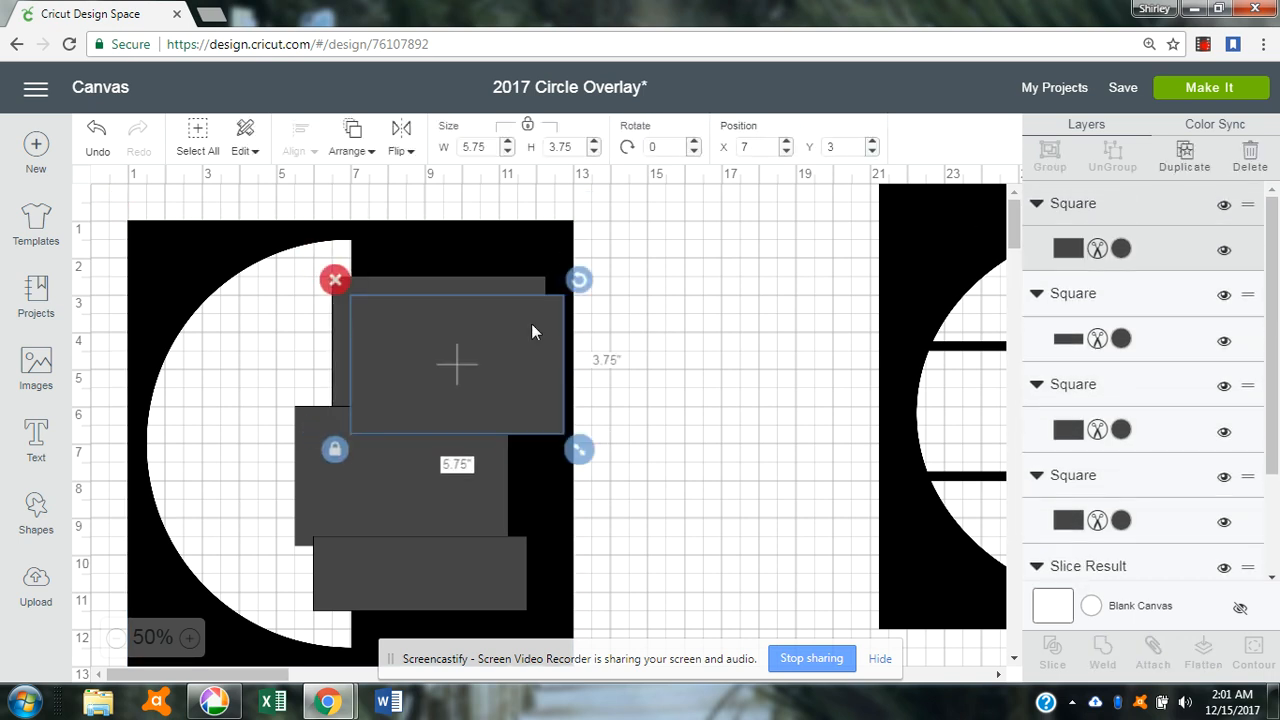
pyautogui.moveTo(517, 360); pyautogui.dragTo(937, 318)
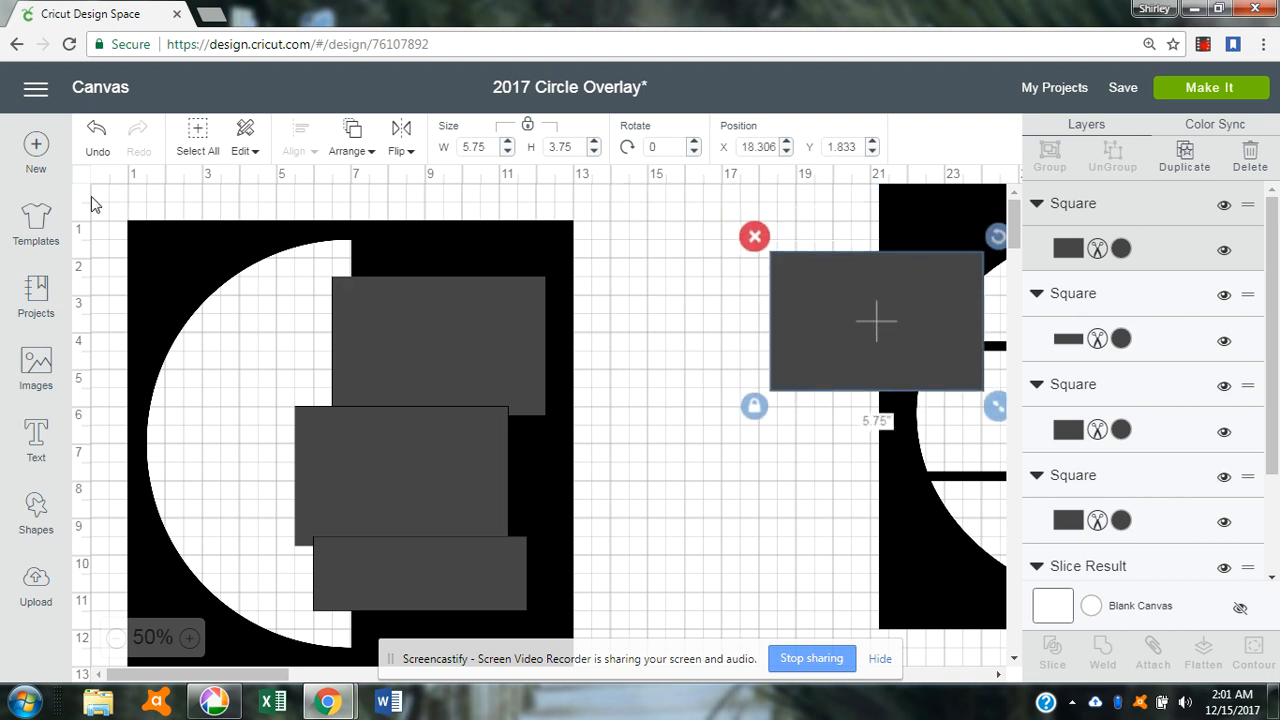
# Weld the three staggered grey rectangles to the black square with the half-circle cut-out
pyautogui.moveTo(107, 195); pyautogui.dragTo(674, 634)
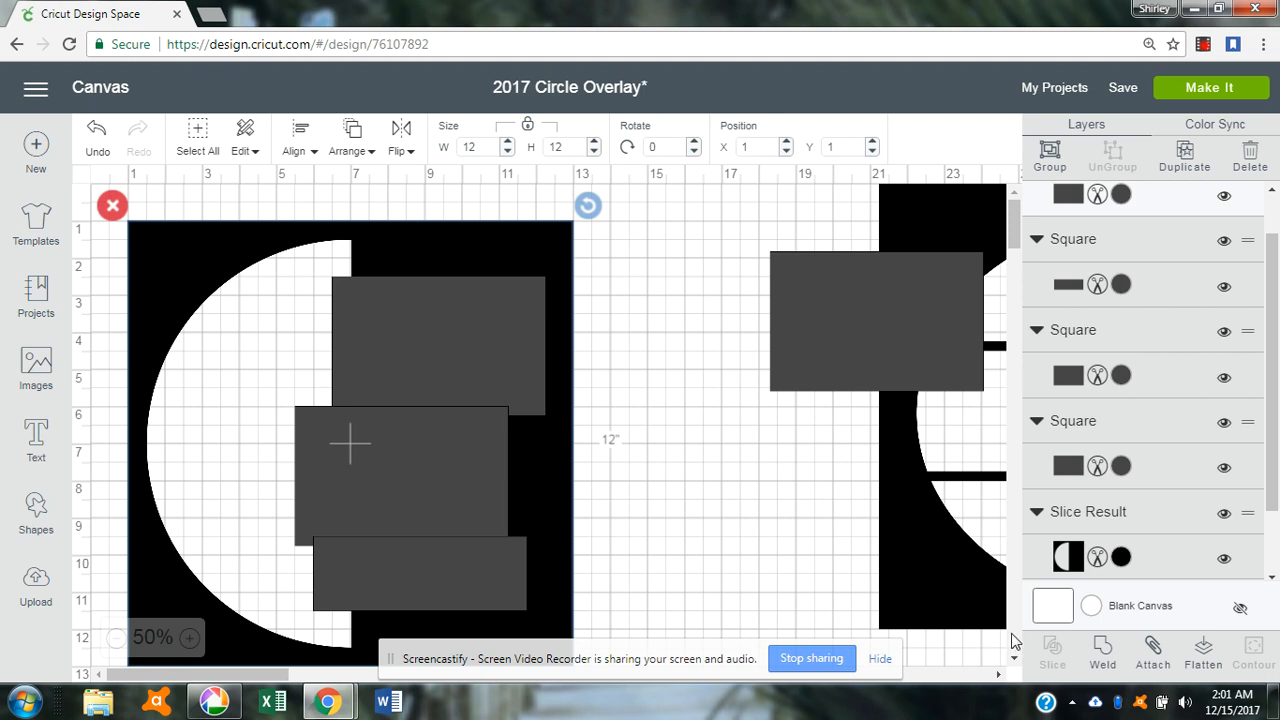
pyautogui.click(1103, 645)
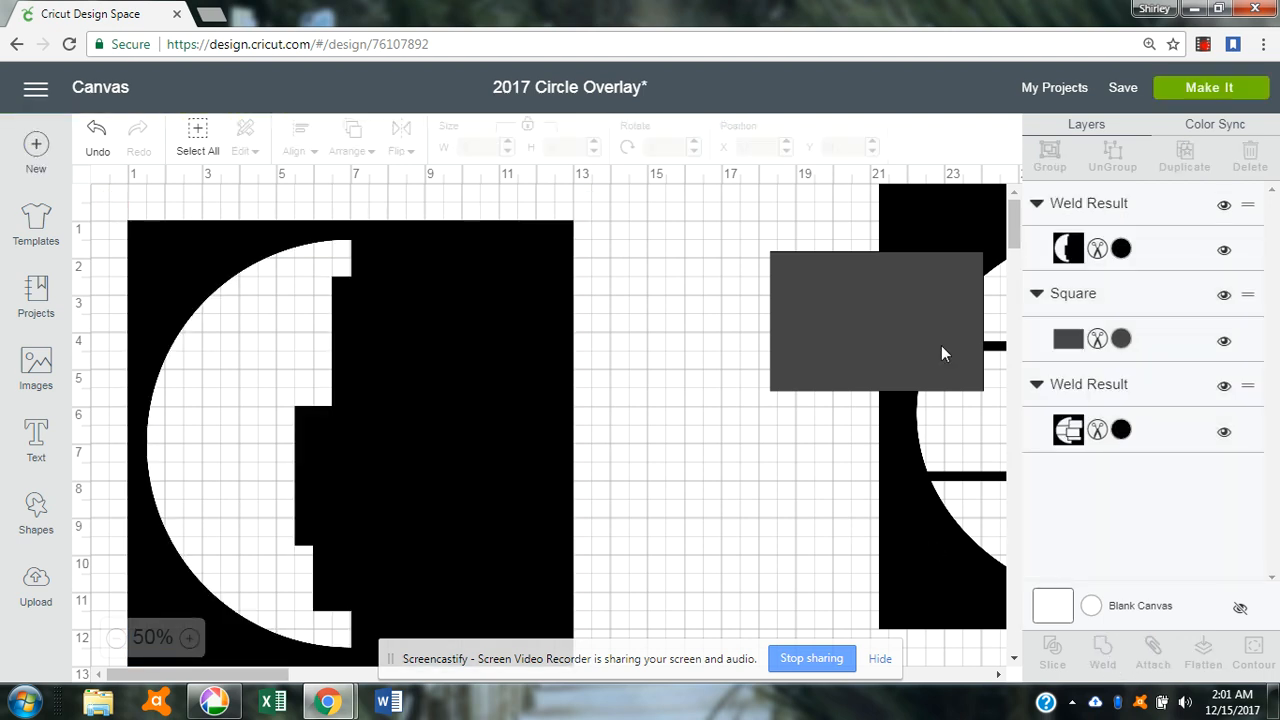
# Recolour the spare grey rectangle white
pyautogui.click(927, 292)
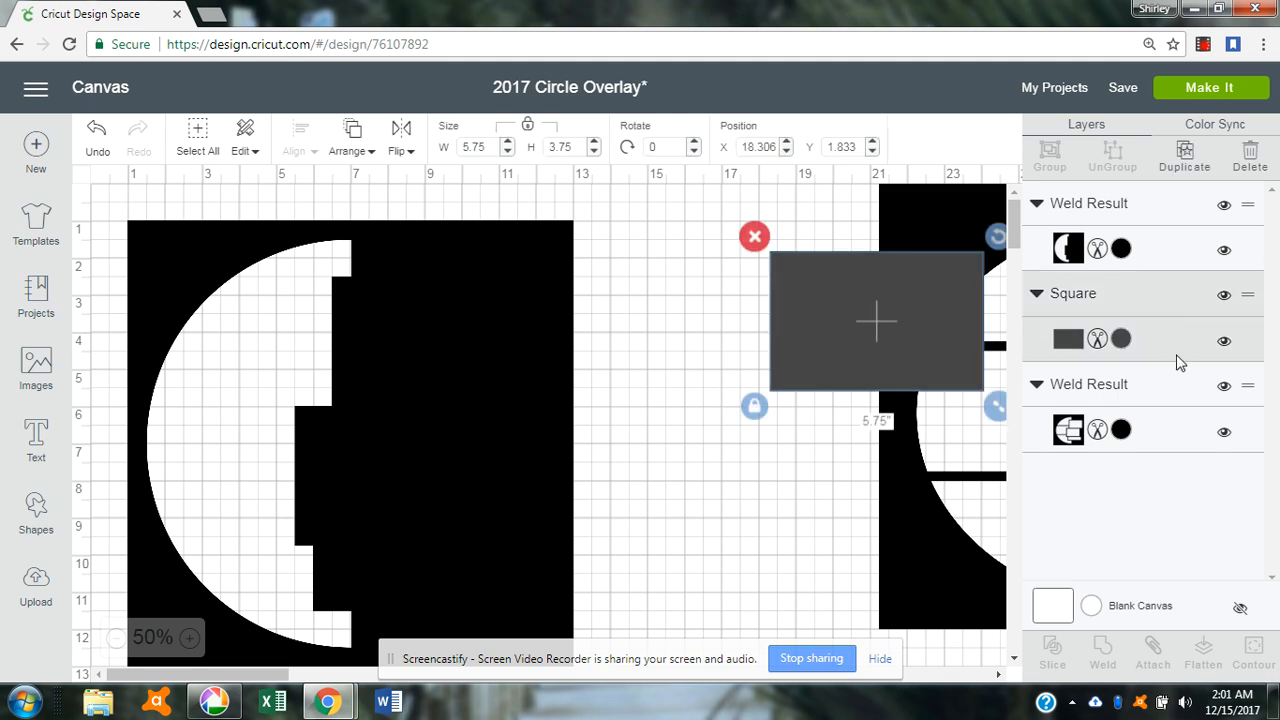
pyautogui.click(1121, 339)
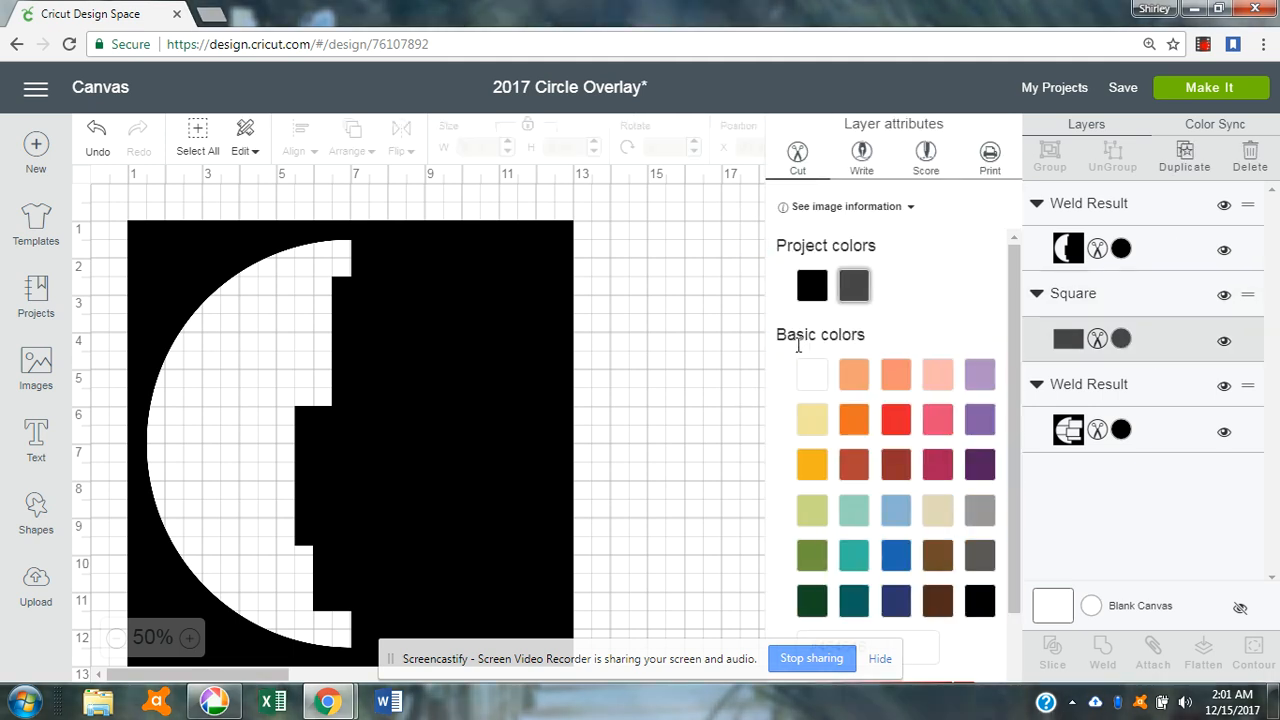
pyautogui.click(812, 374)
pyautogui.click(650, 332)
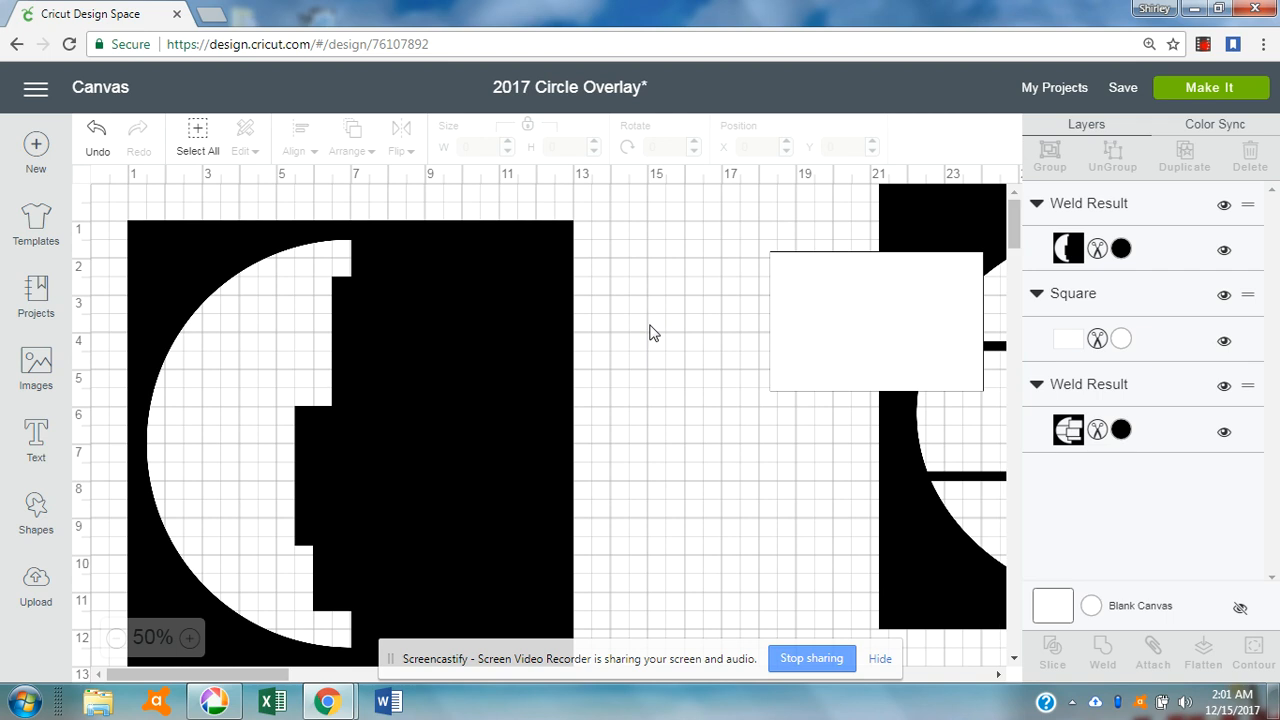
# Place the white rectangle over the upper photo area of the welded square and bring it forward, at about X 6.8, Y 2.8
pyautogui.click(877, 318)
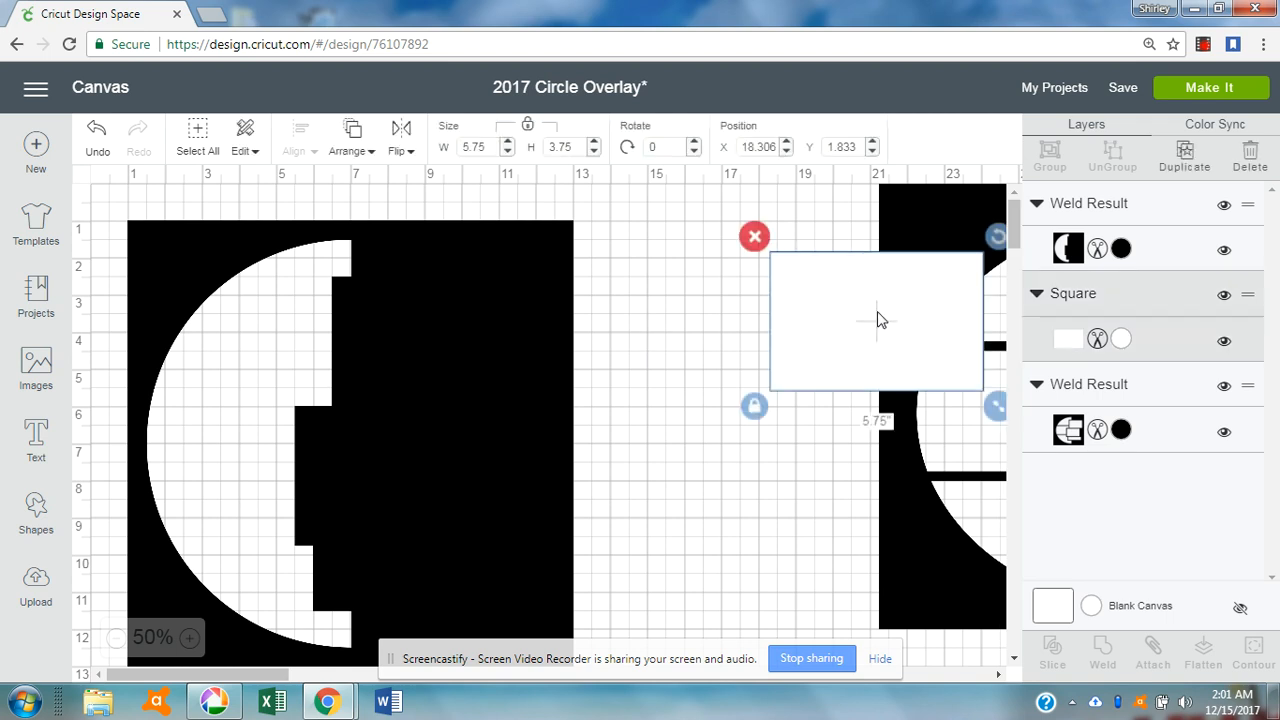
pyautogui.moveTo(877, 313); pyautogui.dragTo(449, 357)
pyautogui.click(357, 148)
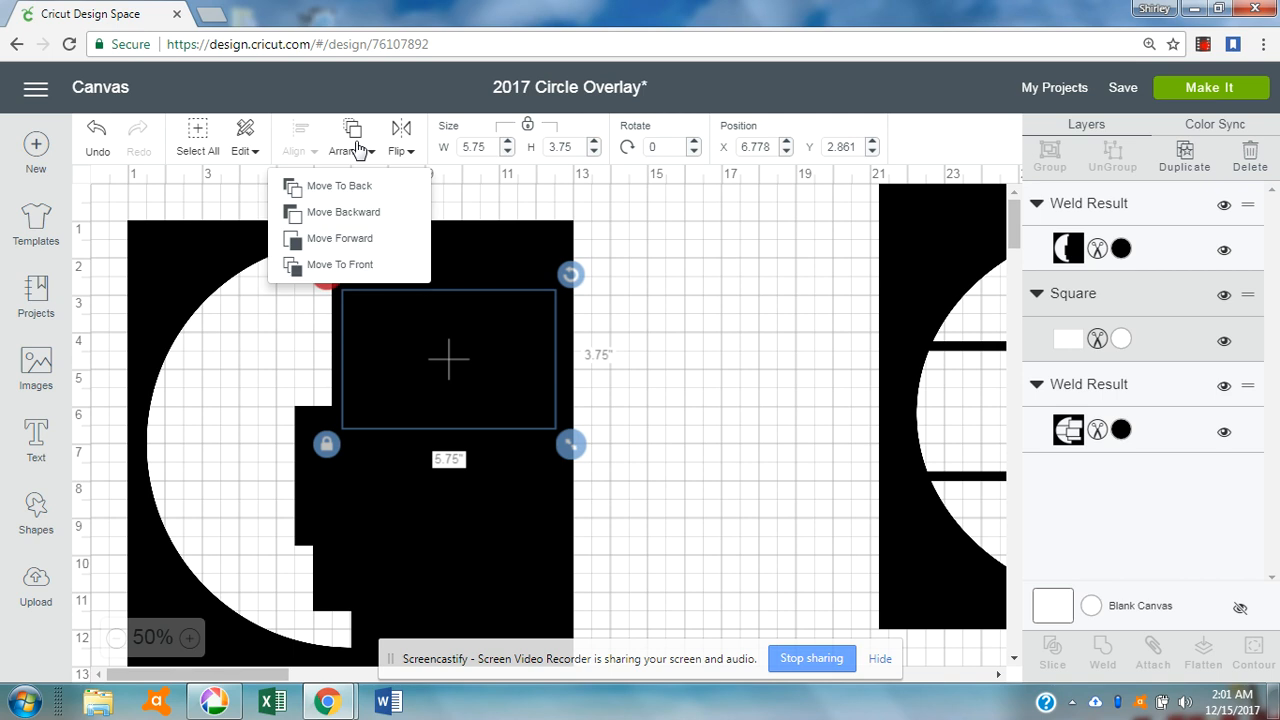
pyautogui.click(368, 246)
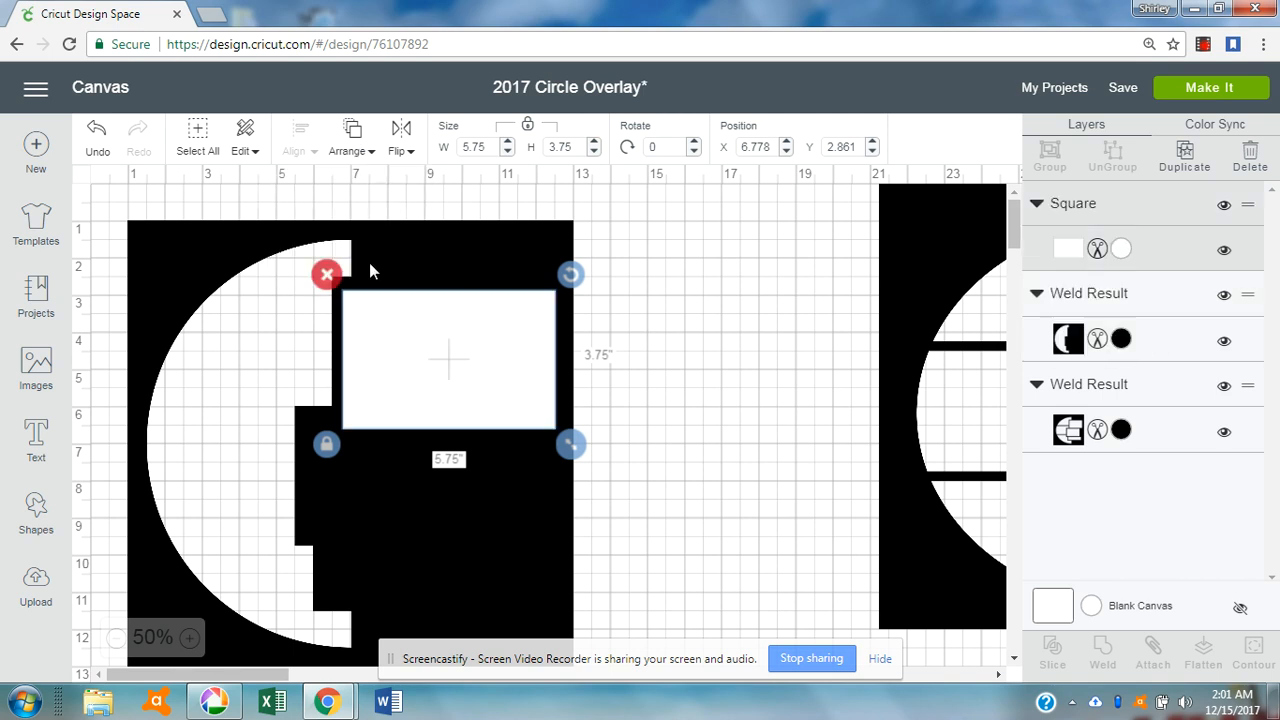
pyautogui.moveTo(422, 334); pyautogui.dragTo(421, 331)
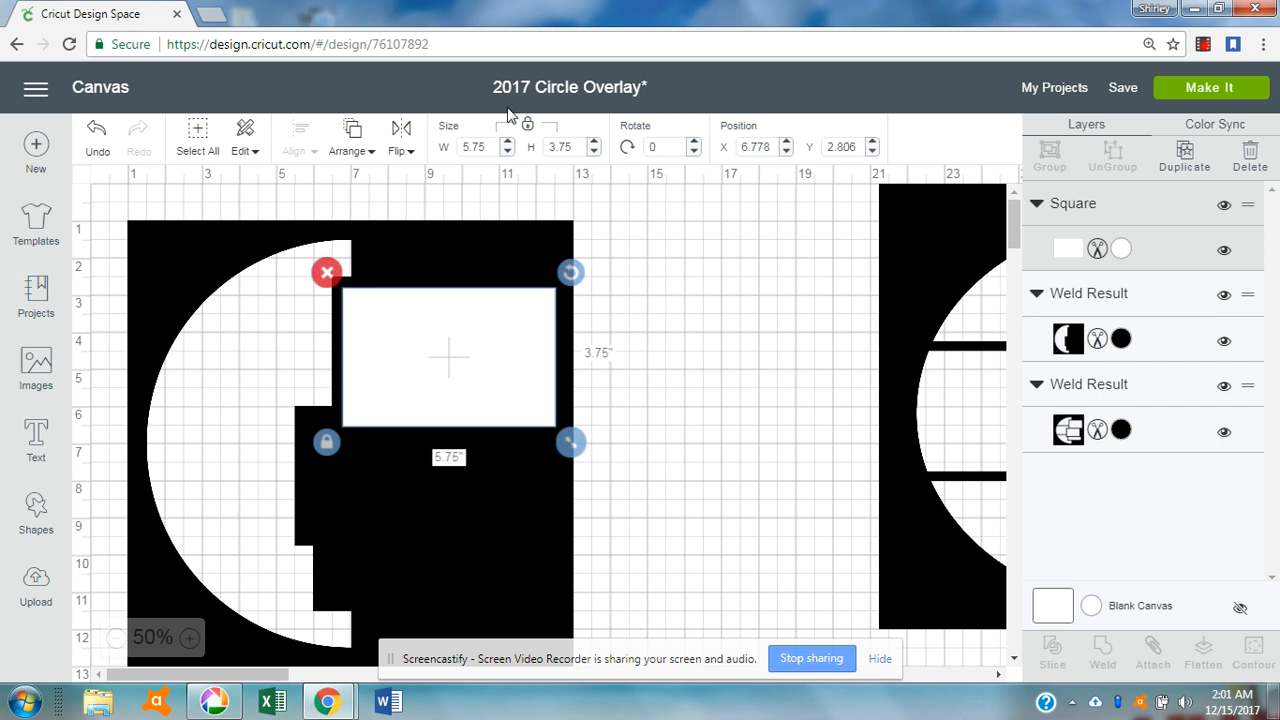
# Resize the white rectangle to 5.5 inches wide and 3.5 inches high, with its proportions unlocked for the height
pyautogui.click(490, 146)
pyautogui.write('5')
pyautogui.press('Tab')
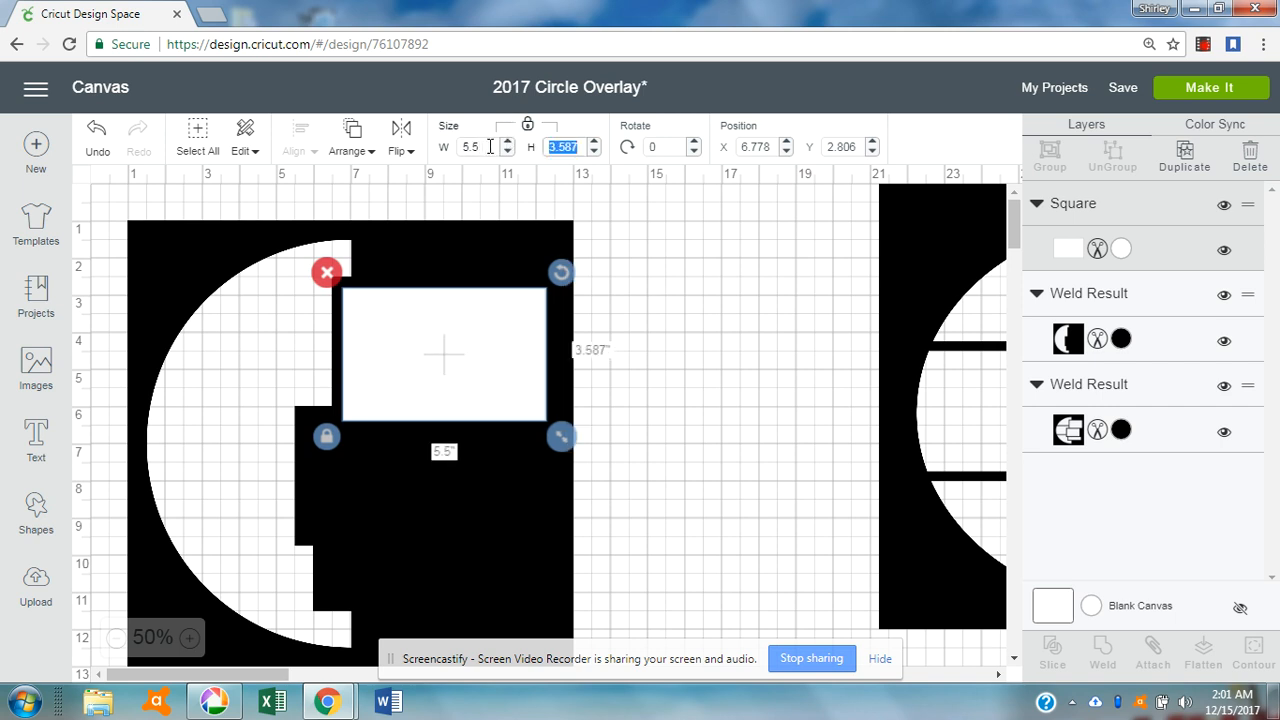
pyautogui.click(527, 125)
pyautogui.click(582, 146)
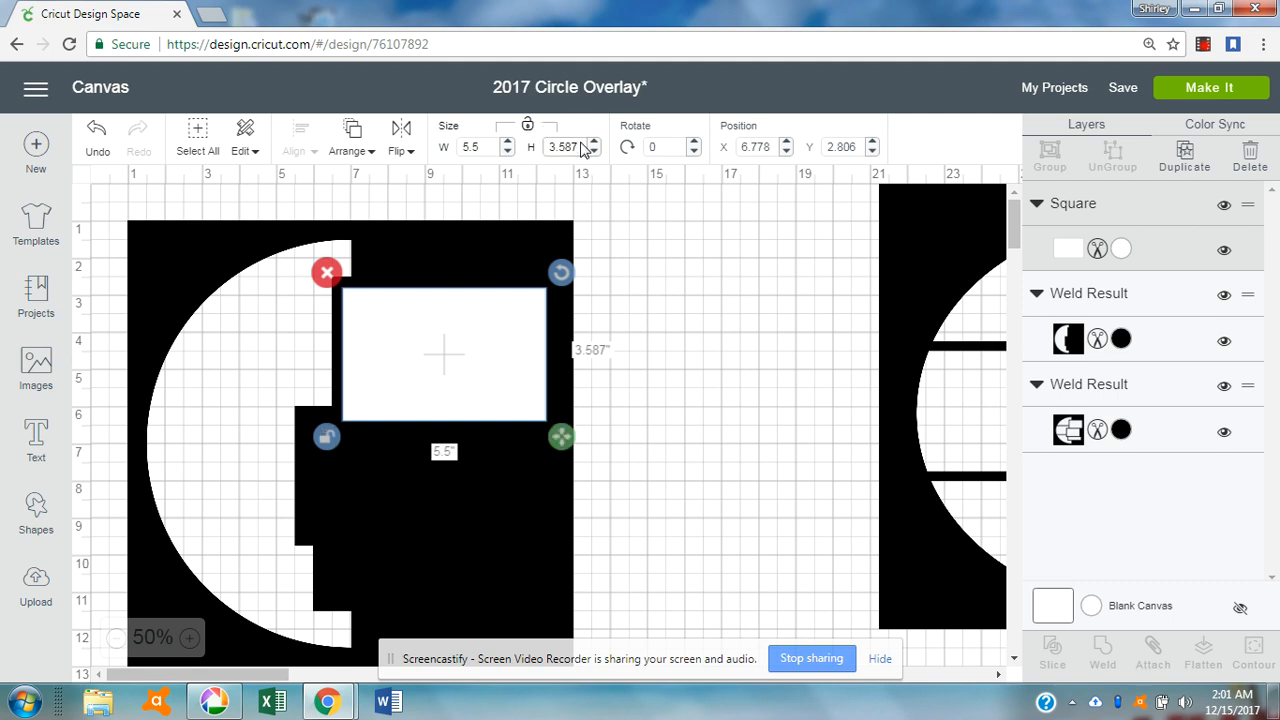
pyautogui.press('BackSpace')
pyautogui.press('BackSpace')
pyautogui.press('Tab')
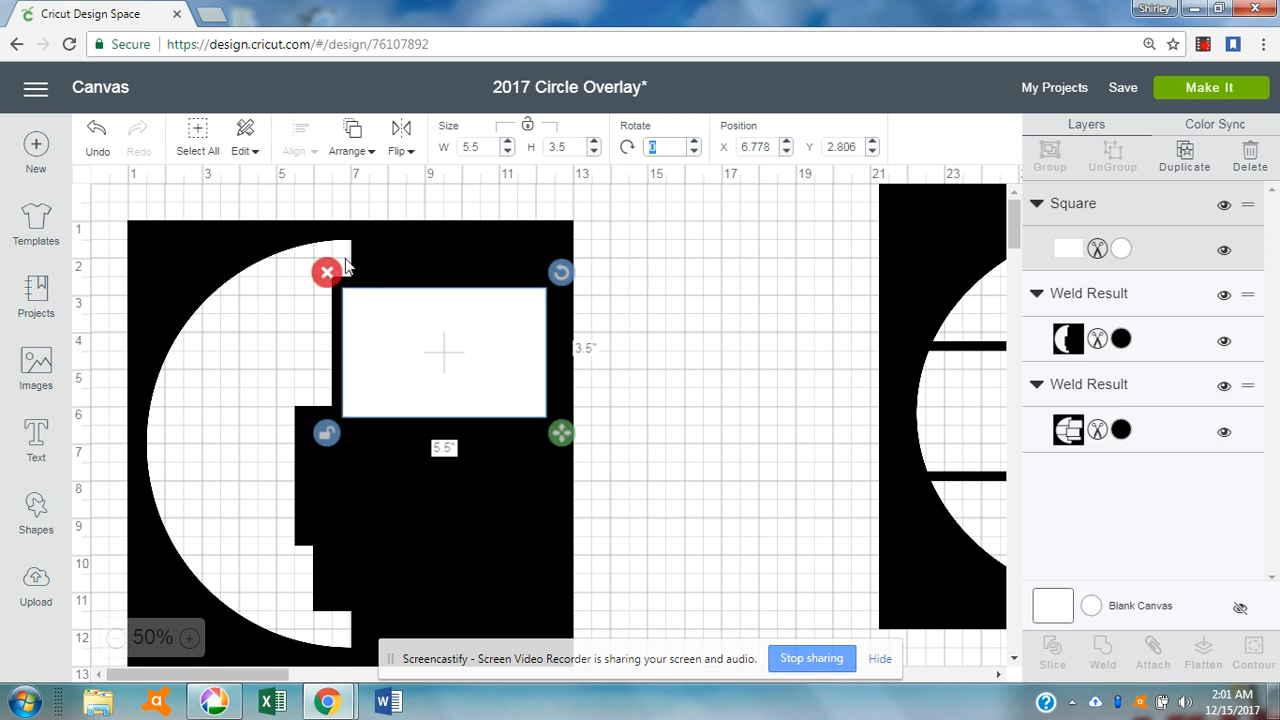
# Set the white rectangle's position to X 6.75, Y 2.75
pyautogui.click(771, 146)
pyautogui.write('6.75')
pyautogui.press('Tab')
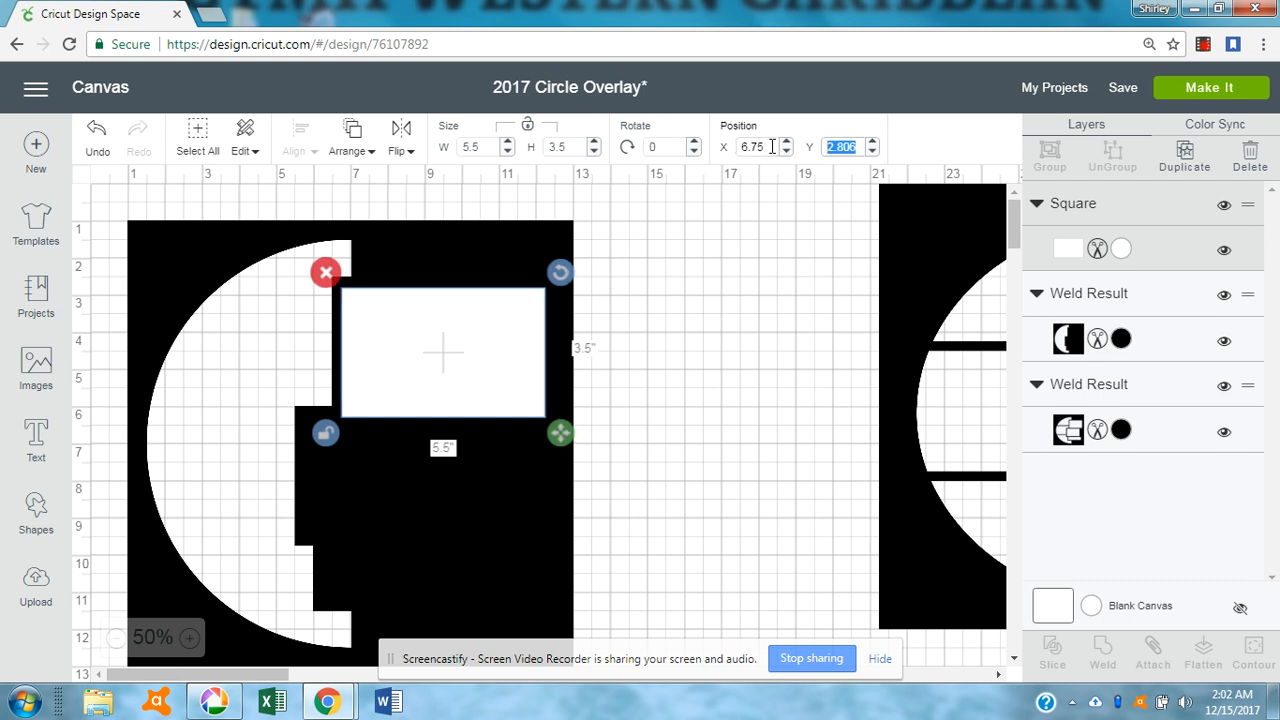
pyautogui.write('2.75')
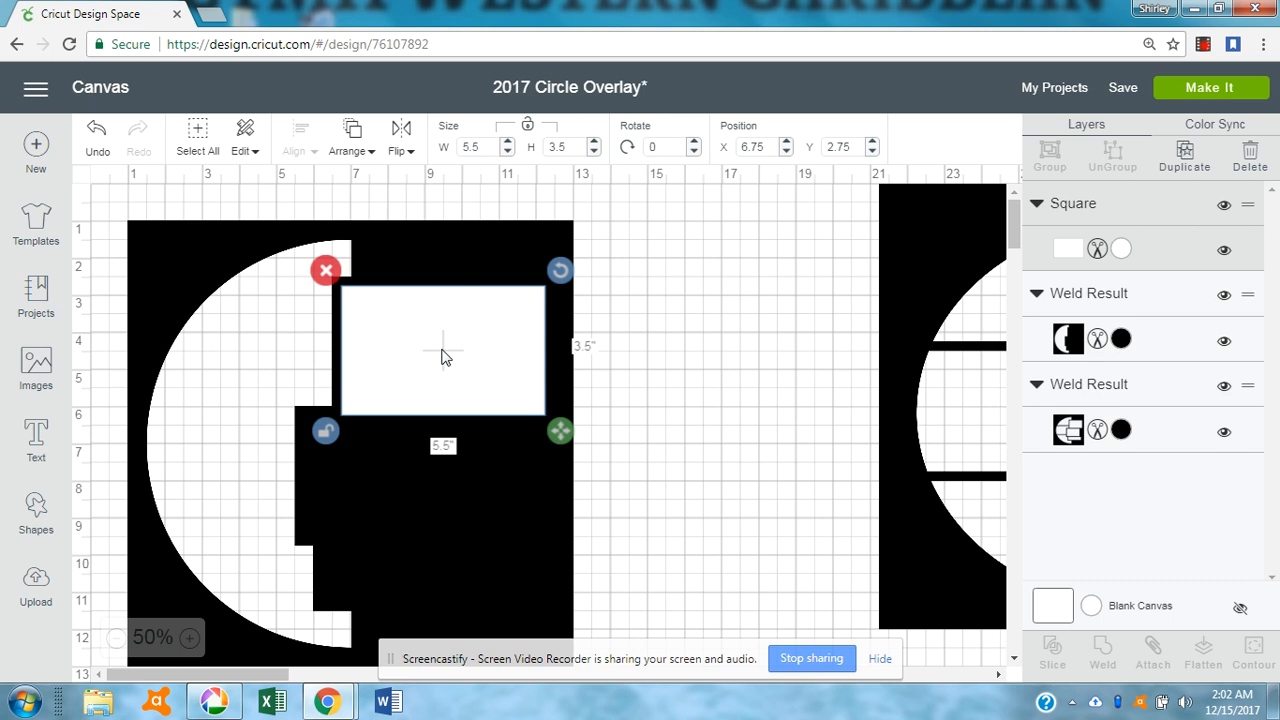
# Set the white rectangle's height to 3.25 inches
pyautogui.click(577, 150)
pyautogui.write('25')
pyautogui.press('Tab')
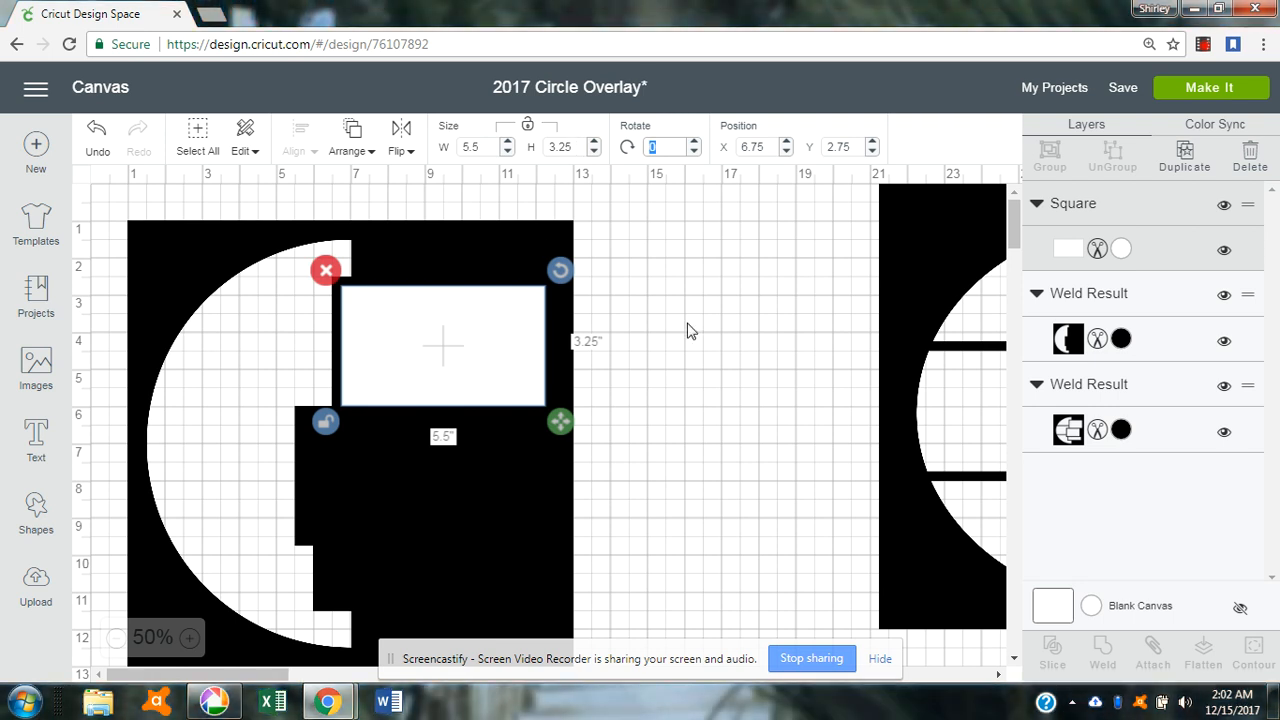
# Duplicate the white rectangle and place the copy over the middle photo area at X 5.75, Y 6.25
pyautogui.click(512, 350)
pyautogui.click(1183, 158)
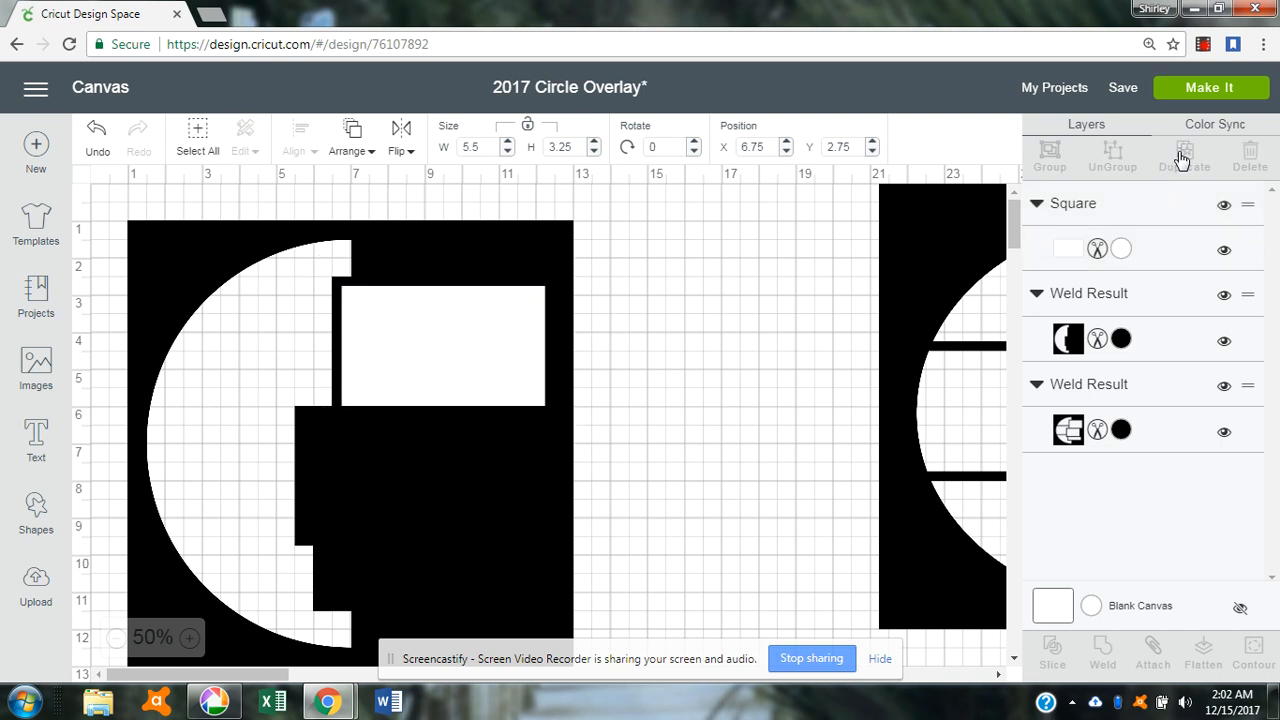
pyautogui.moveTo(534, 374); pyautogui.dragTo(483, 497)
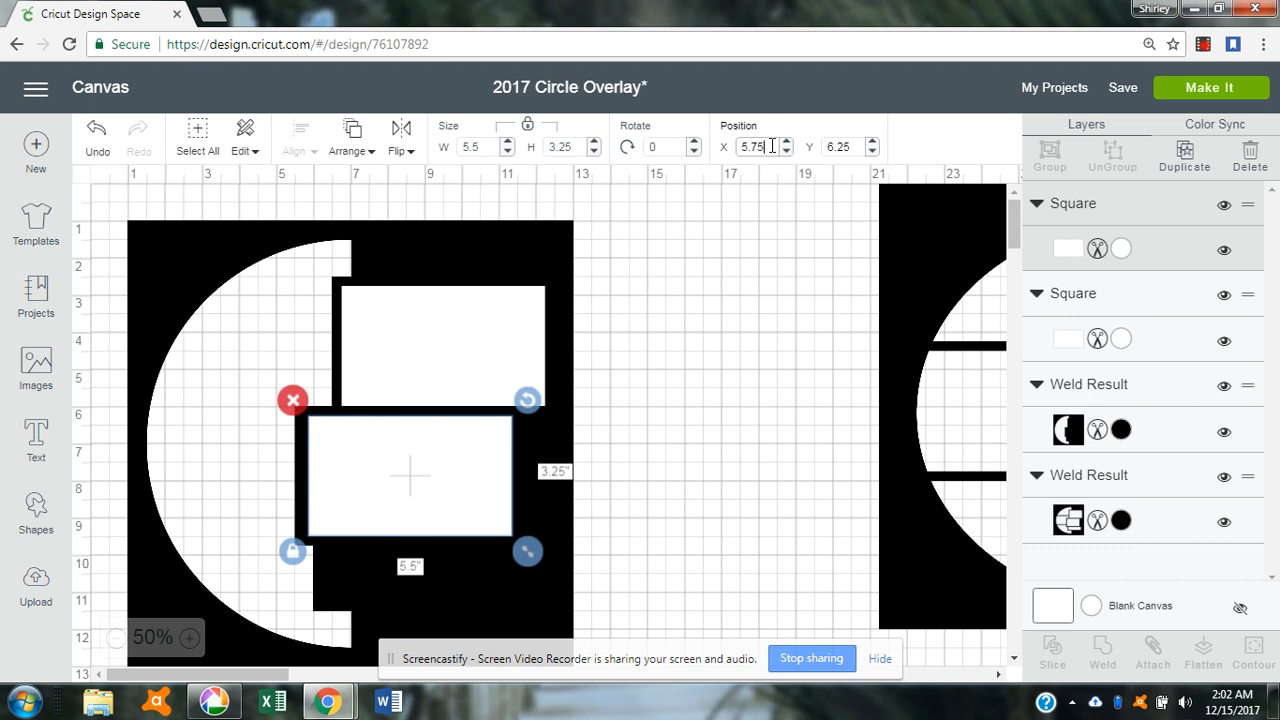
pyautogui.click(772, 146)
pyautogui.write('5.75')
pyautogui.press('Tab')
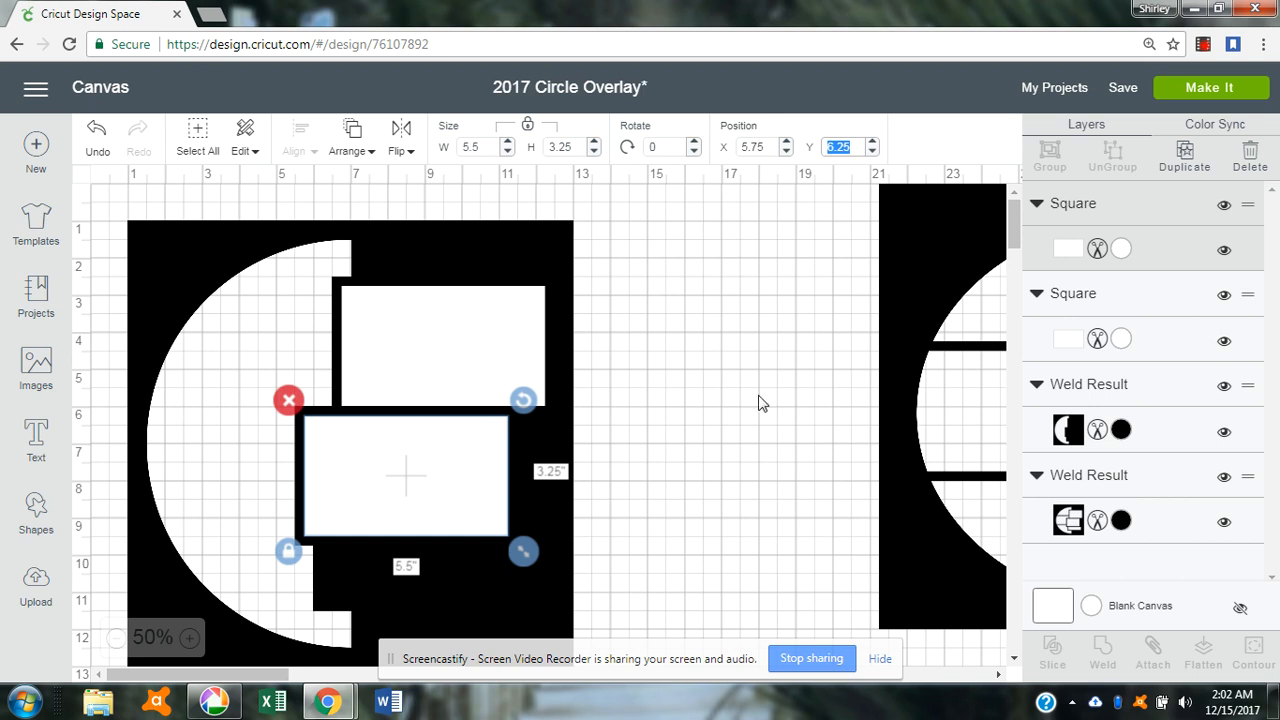
# Duplicate the middle white rectangle, set the copy's height to 1.5 inches with proportions unlocked, and move it over the lowest photo area
pyautogui.click(1190, 158)
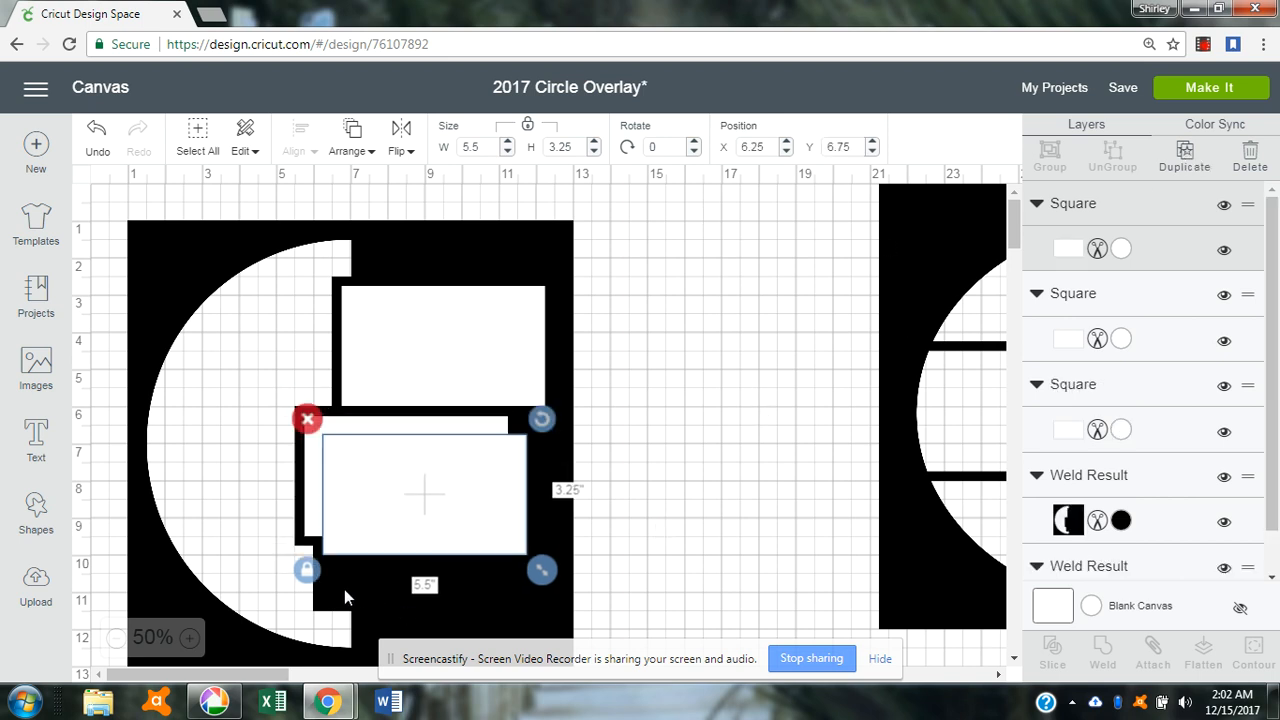
pyautogui.click(527, 147)
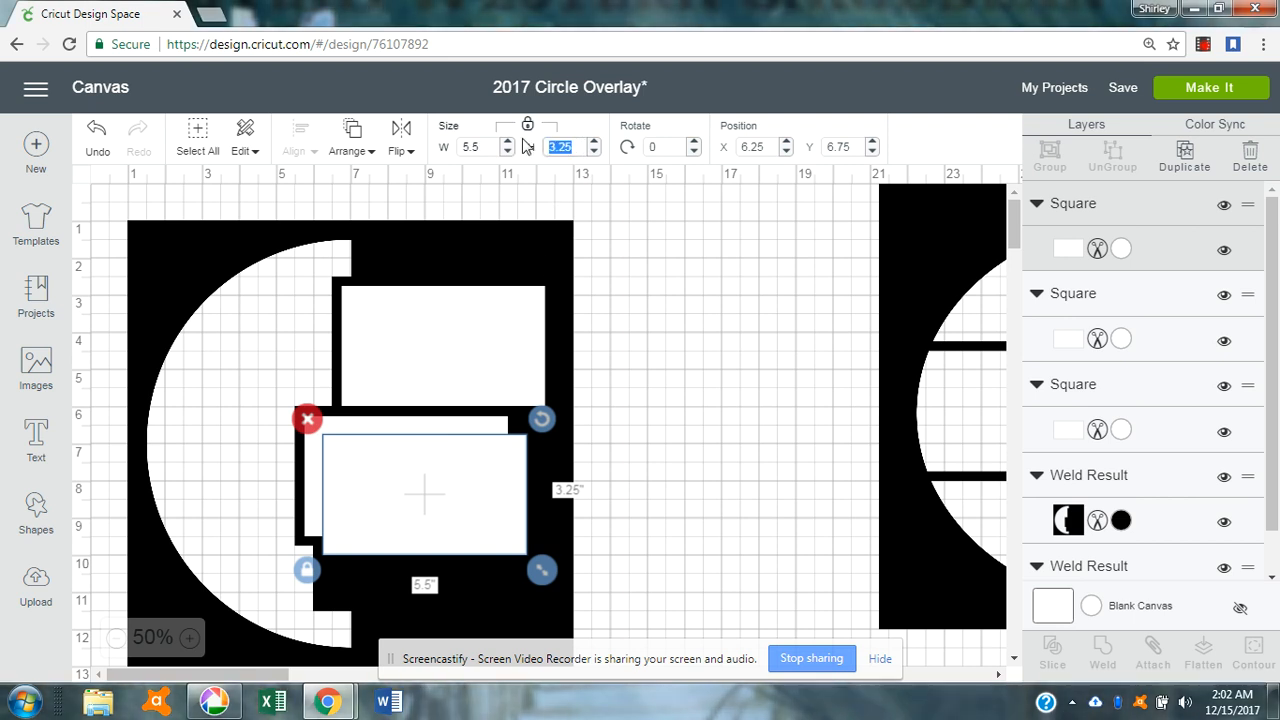
pyautogui.click(527, 127)
pyautogui.doubleClick(577, 146)
pyautogui.write('1')
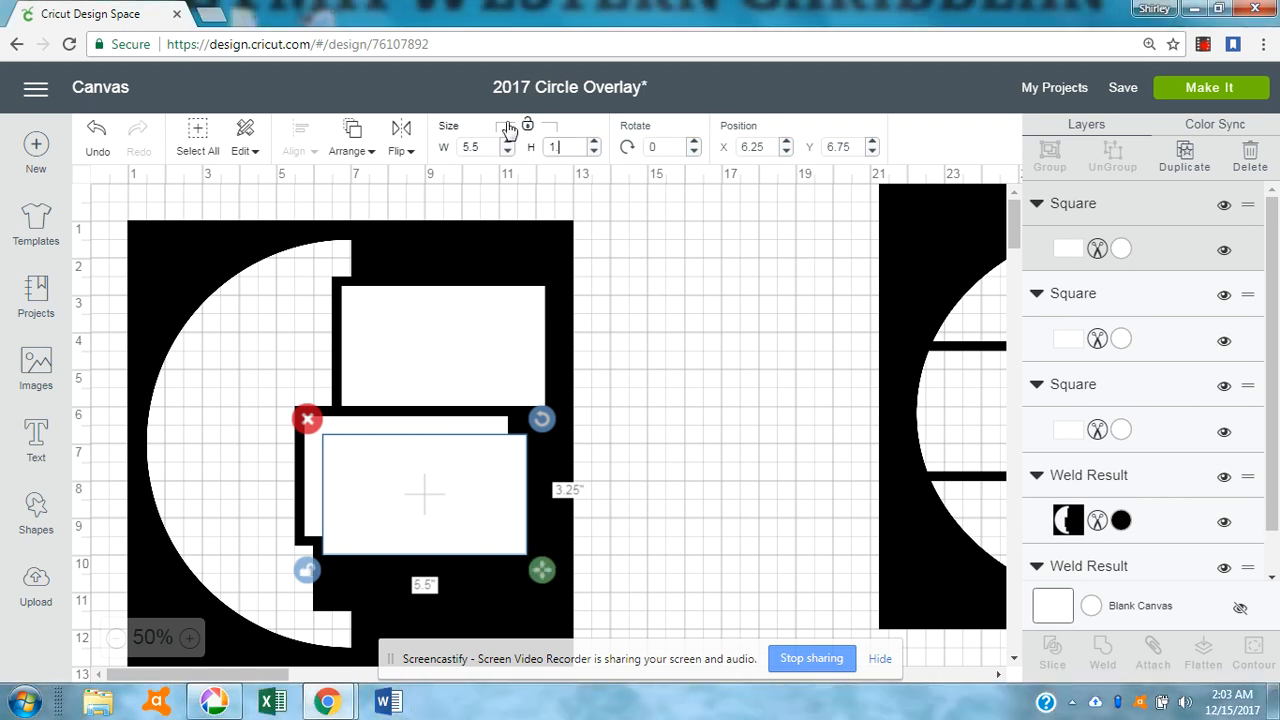
pyautogui.press('Tab')
pyautogui.moveTo(425, 456); pyautogui.dragTo(424, 574)
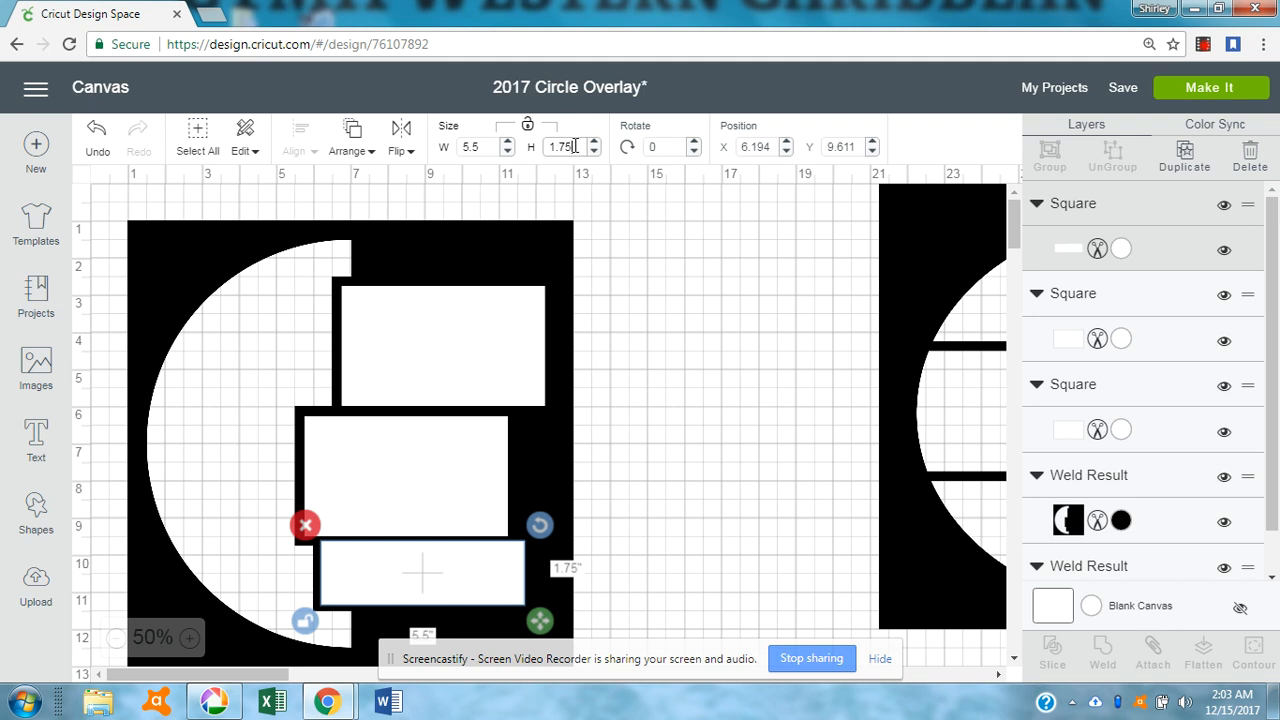
pyautogui.write('5')
pyautogui.press('Tab')
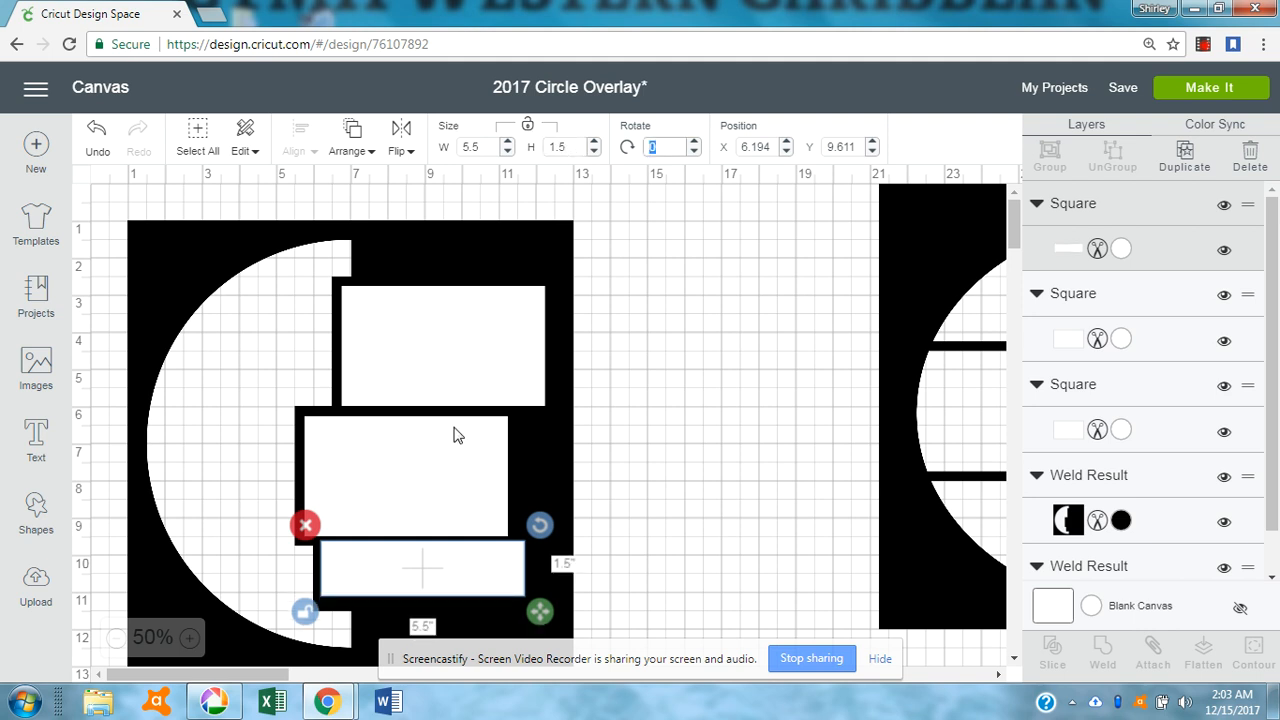
# Position the 1.5-inch-high white rectangle at X 6.25, Y 9.75
pyautogui.moveTo(382, 568); pyautogui.dragTo(382, 579)
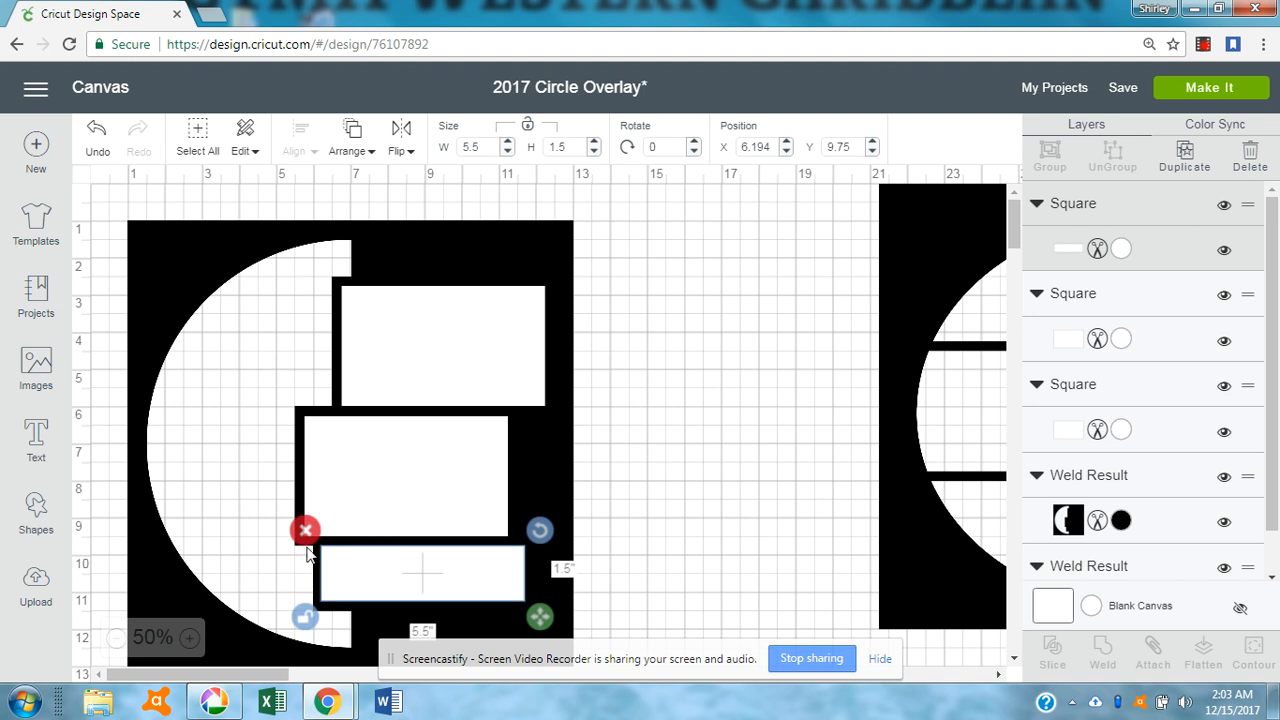
pyautogui.click(772, 149)
pyautogui.press('Tab')
pyautogui.click(757, 148)
pyautogui.write('.2')
pyautogui.press('Tab')
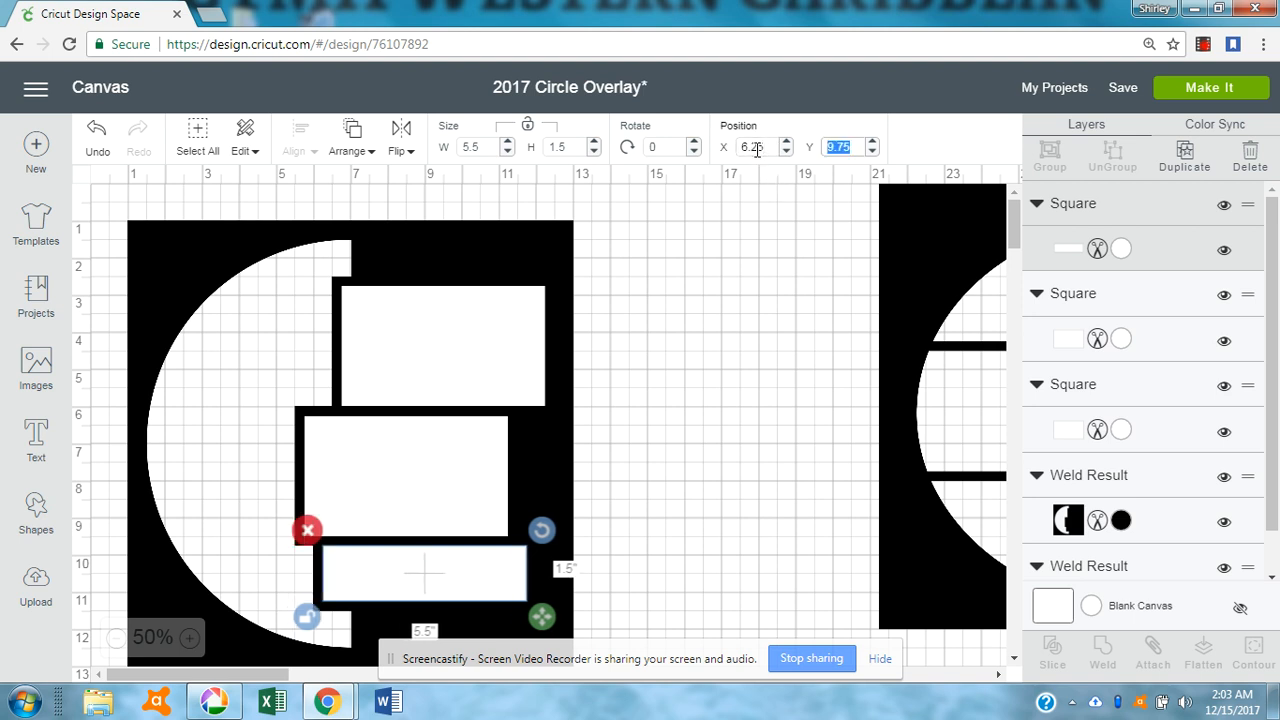
pyautogui.click(691, 428)
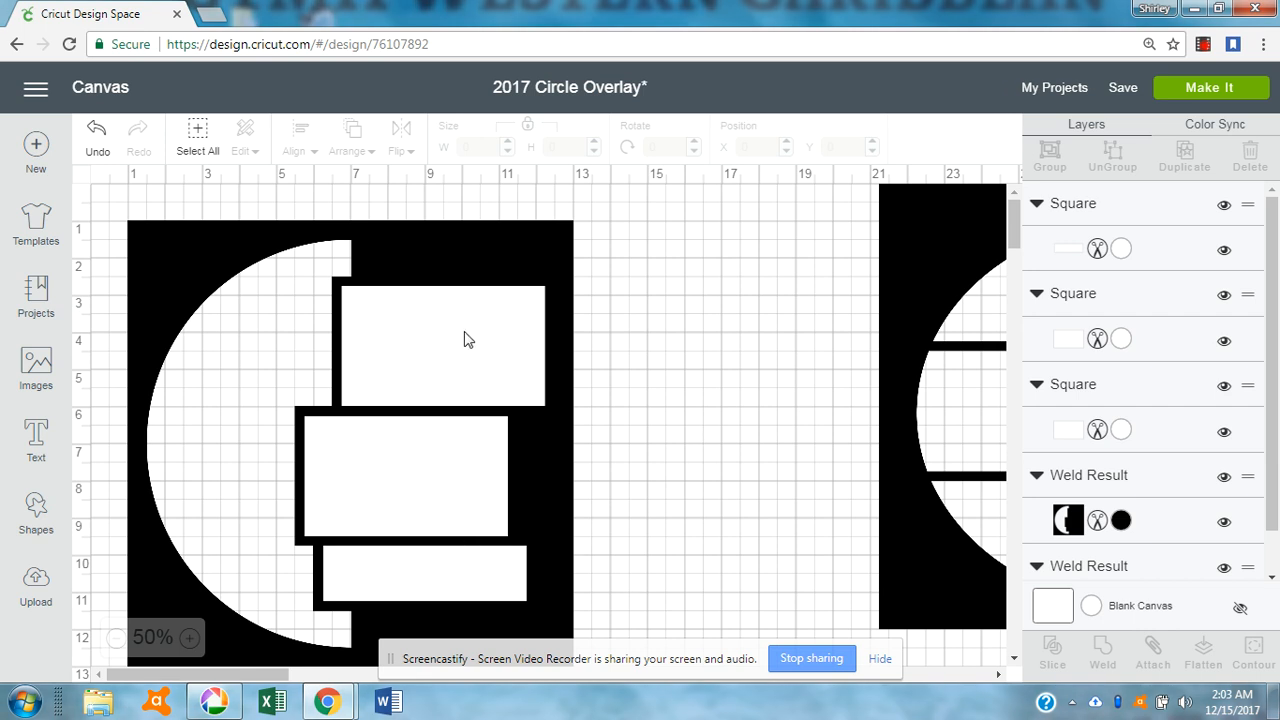
# Slice the upper white rectangle out of the black half-circle overlay and remove the white and black cut-out pieces
pyautogui.click(502, 344)
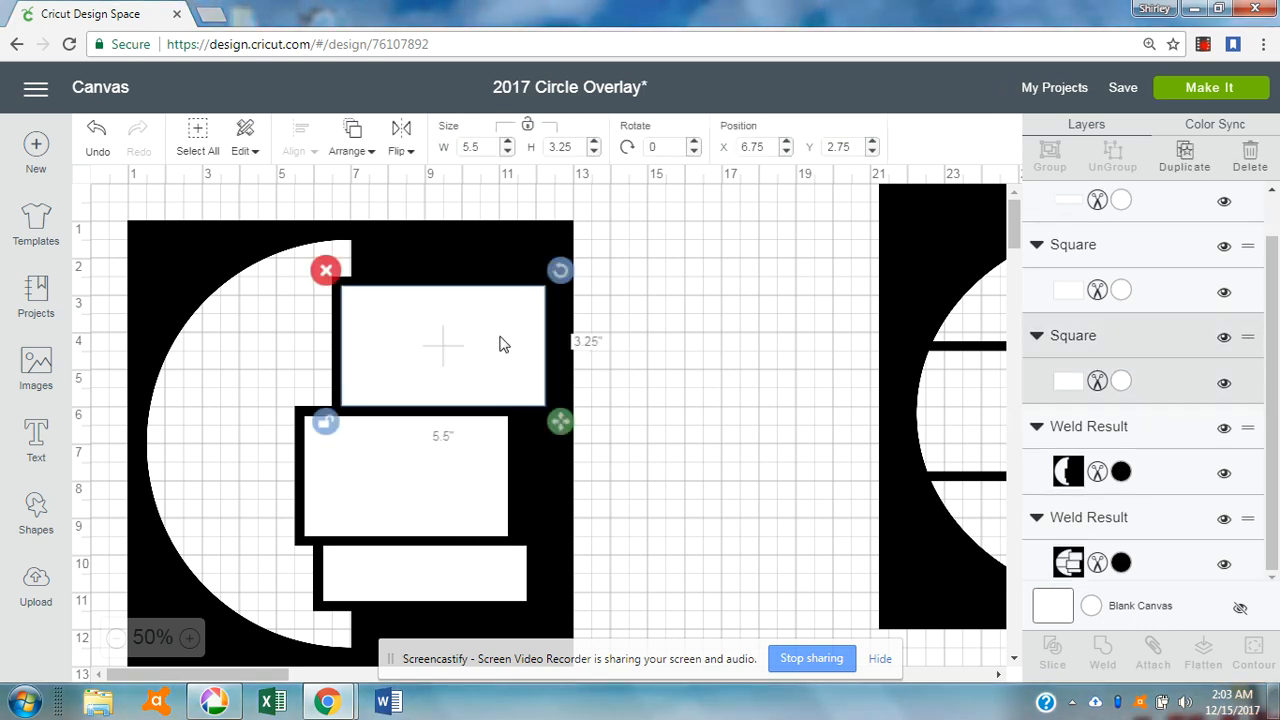
pyautogui.click(492, 250)
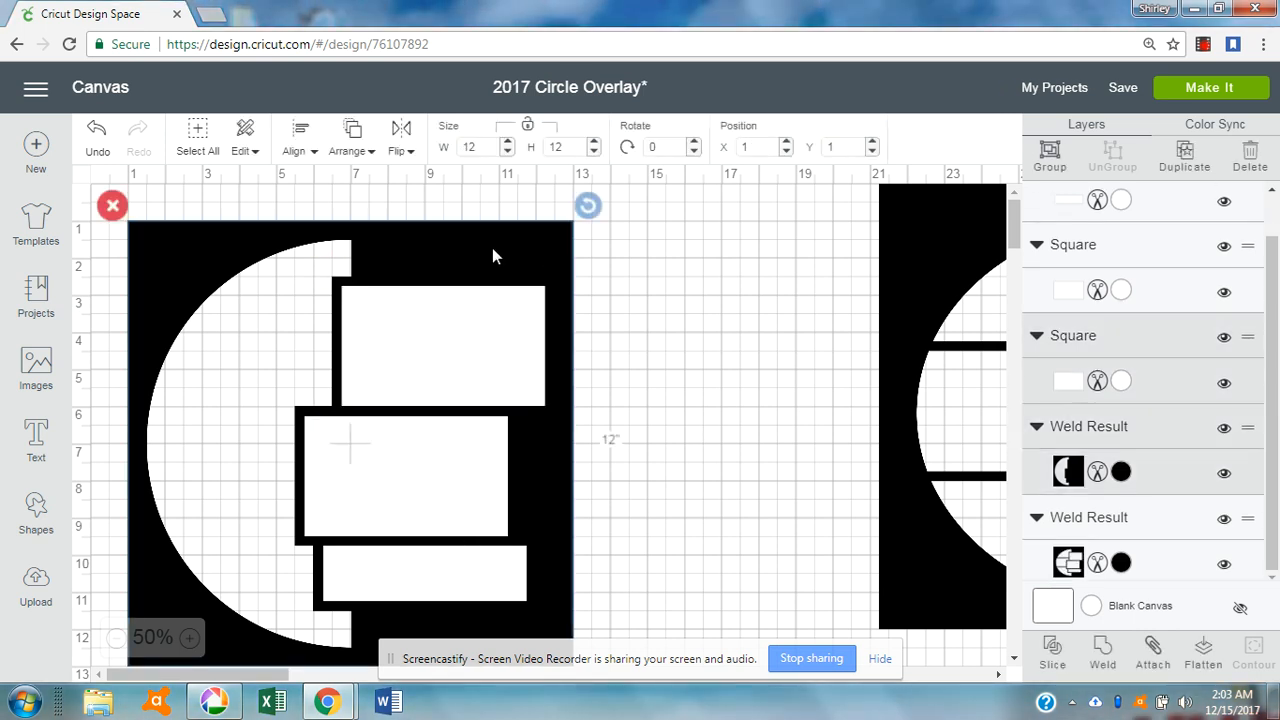
pyautogui.click(1052, 648)
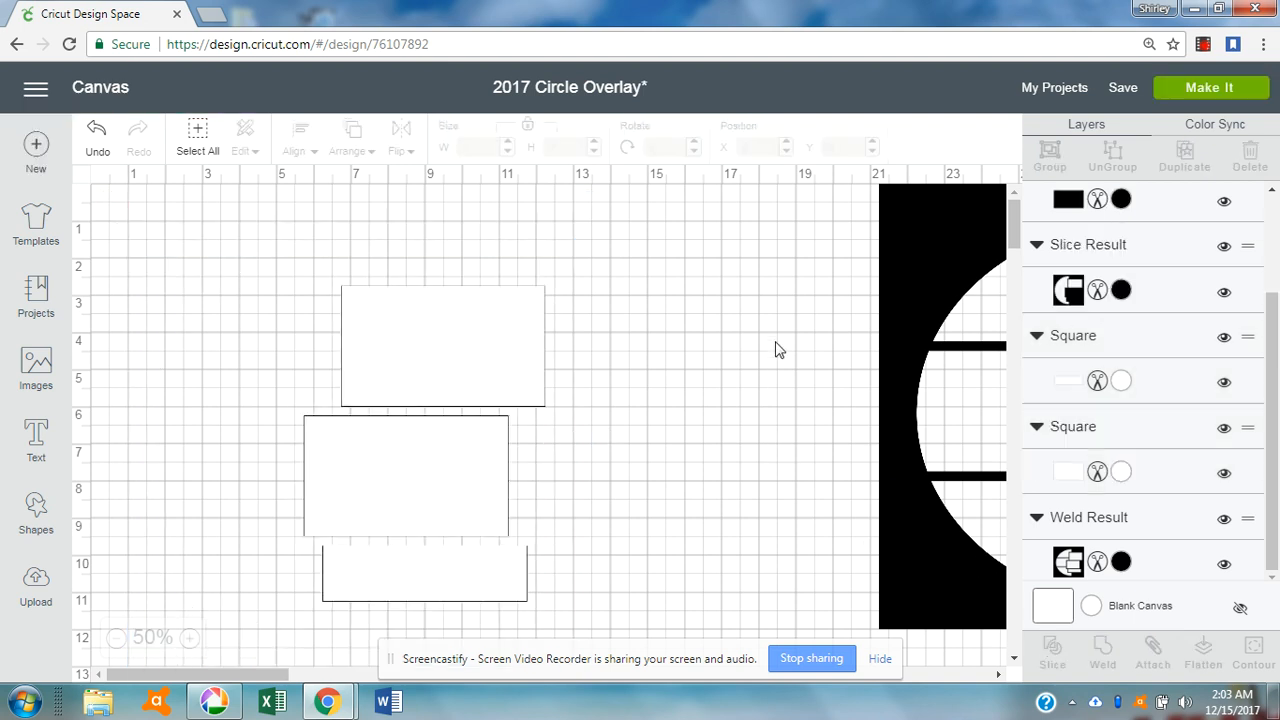
pyautogui.moveTo(423, 371); pyautogui.dragTo(612, 336)
pyautogui.click(517, 237)
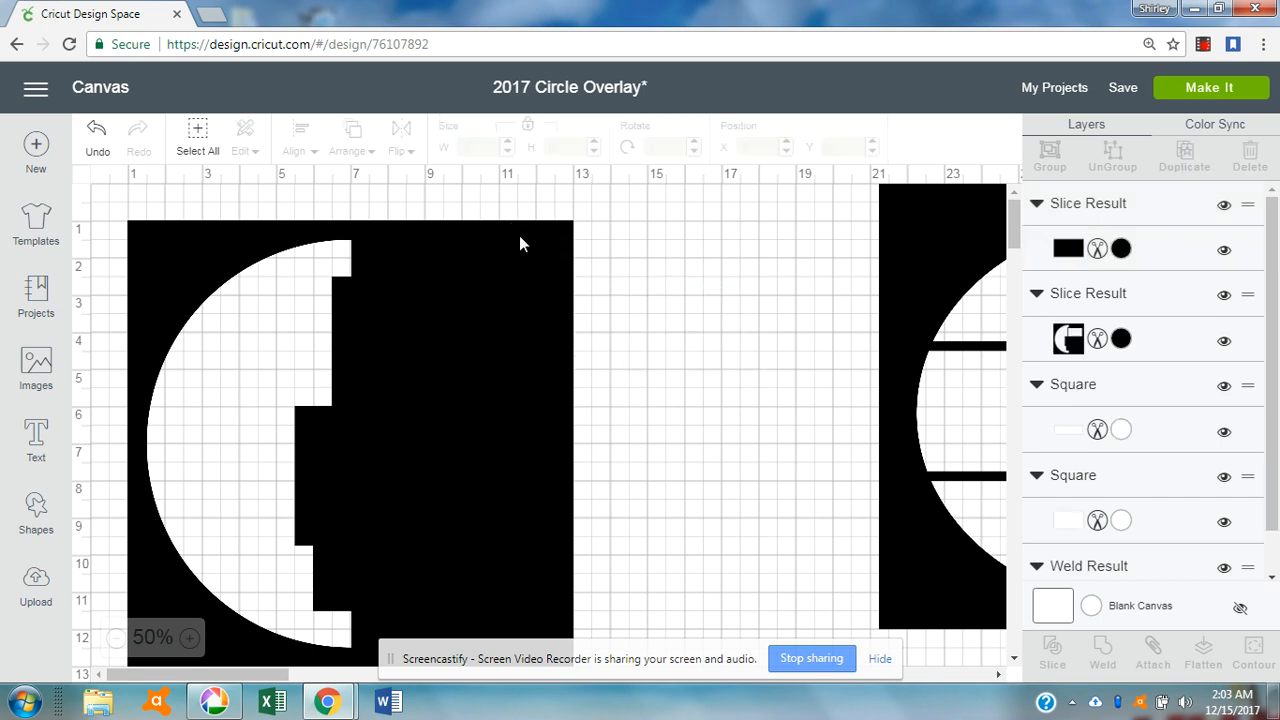
pyautogui.click(397, 356)
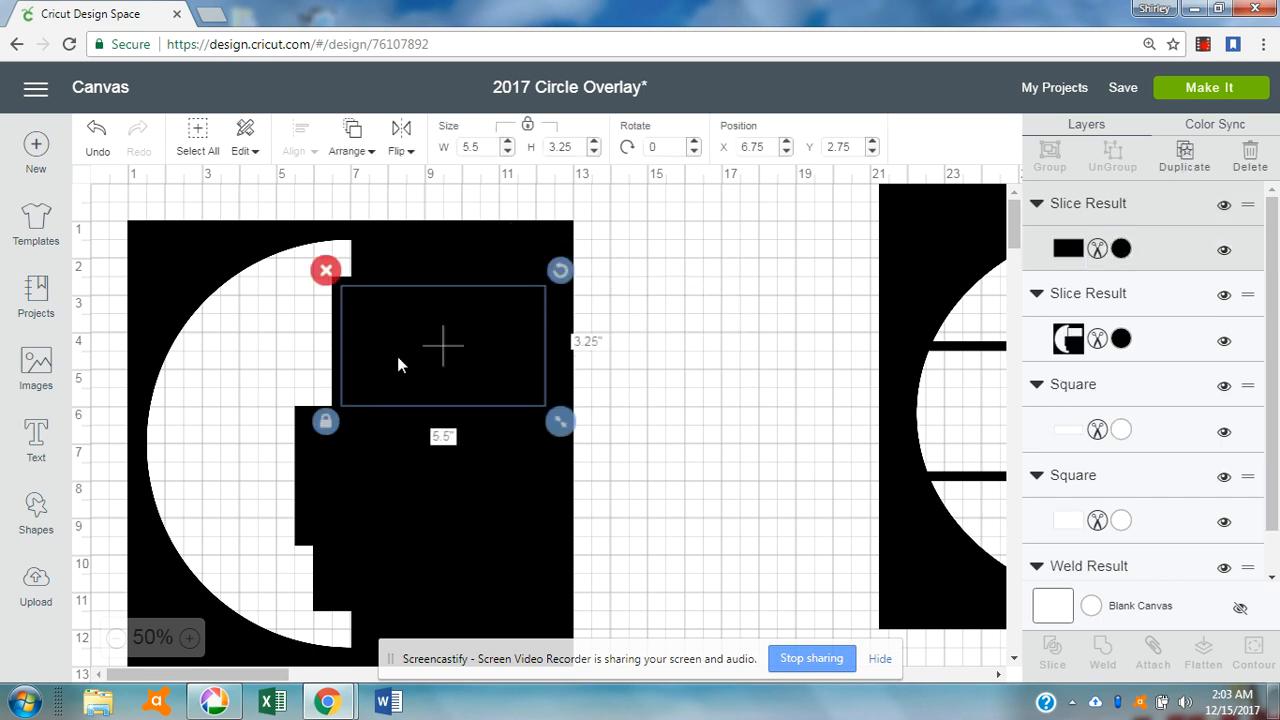
pyautogui.click(327, 271)
# Send the sliced black overlay to the back, behind the two remaining white rectangles
pyautogui.click(406, 254)
pyautogui.click(360, 135)
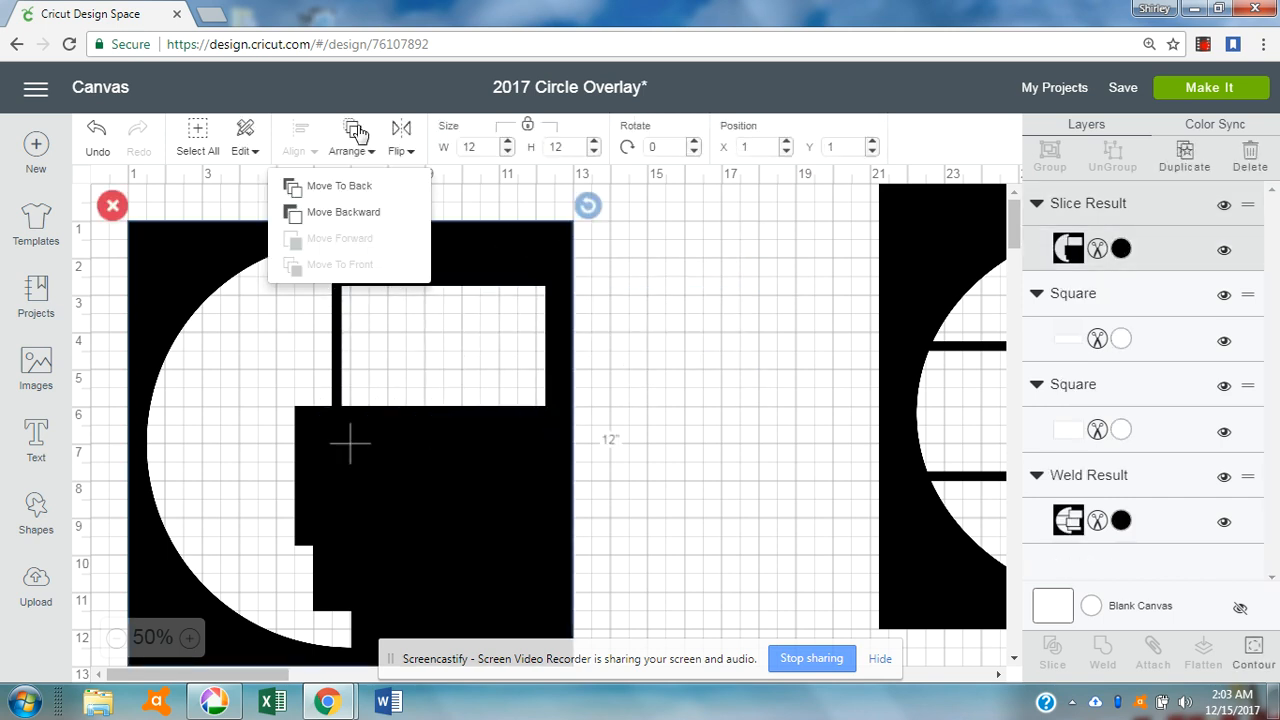
pyautogui.click(361, 189)
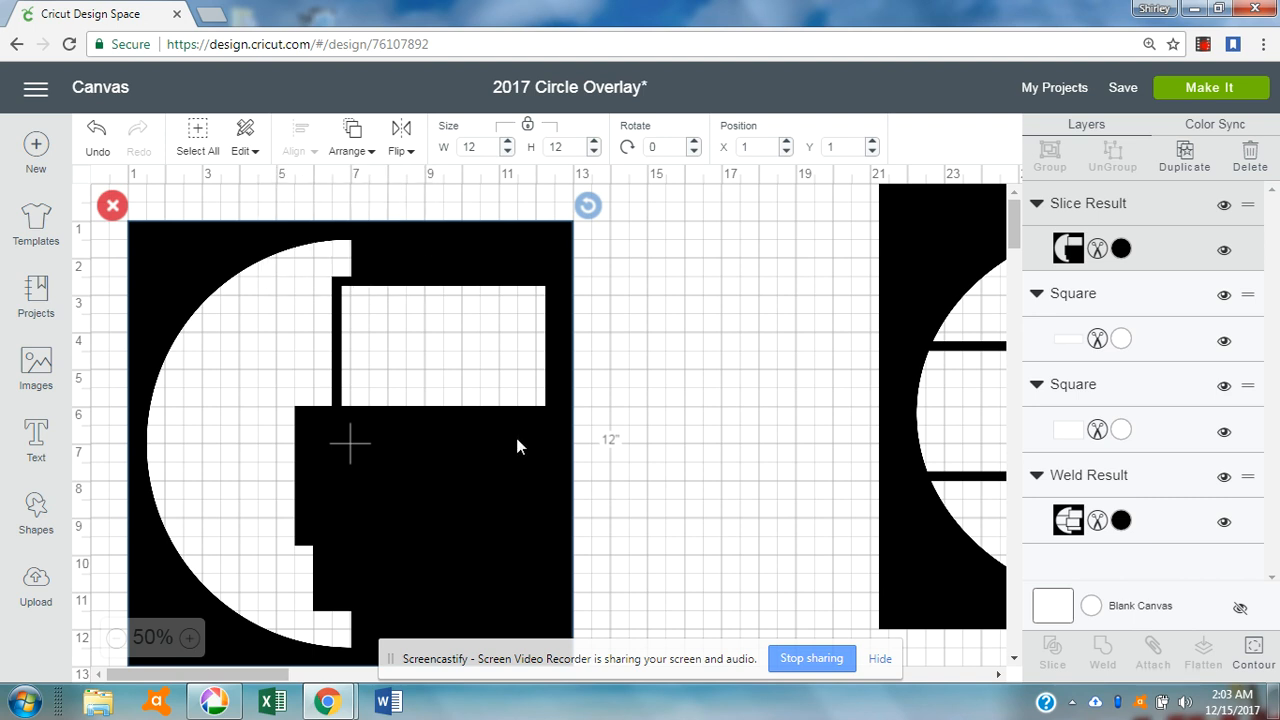
pyautogui.click(352, 137)
pyautogui.click(357, 190)
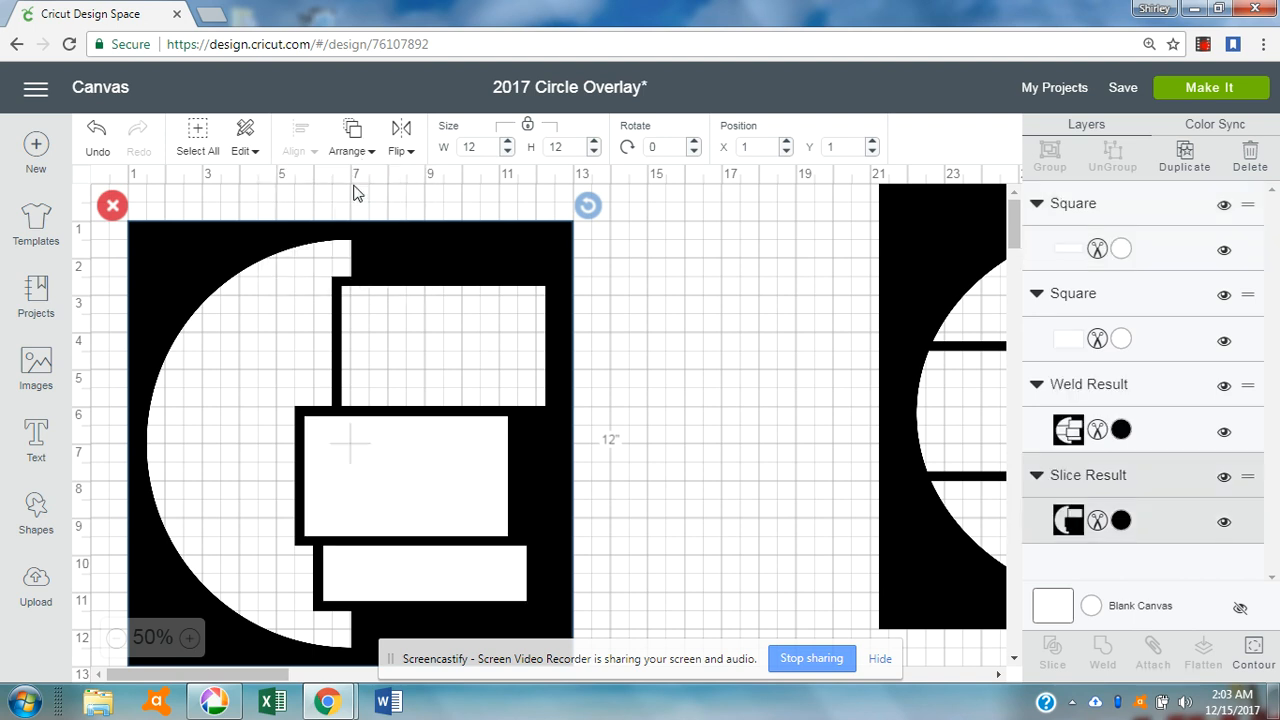
# Slice the middle white rectangle out of the black overlay and delete both cut-out pieces
pyautogui.click(439, 467)
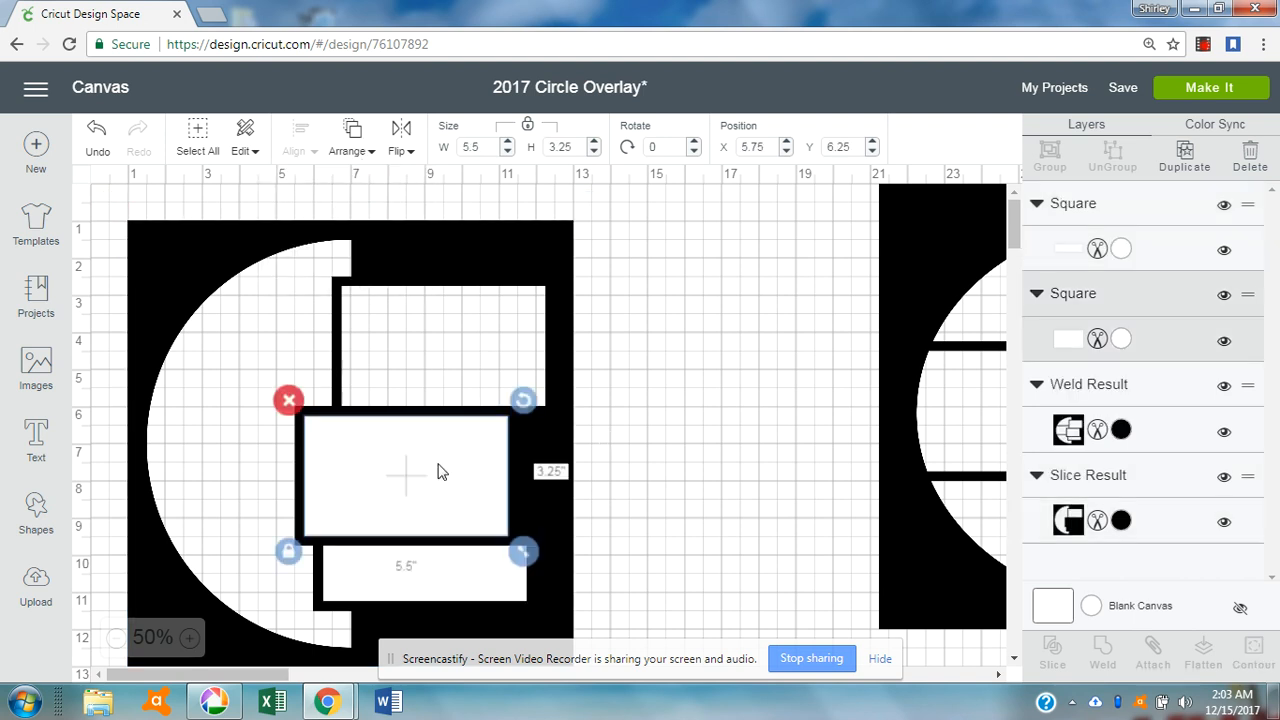
pyautogui.keyDown('shift'); pyautogui.click(477, 256); pyautogui.keyUp('shift')
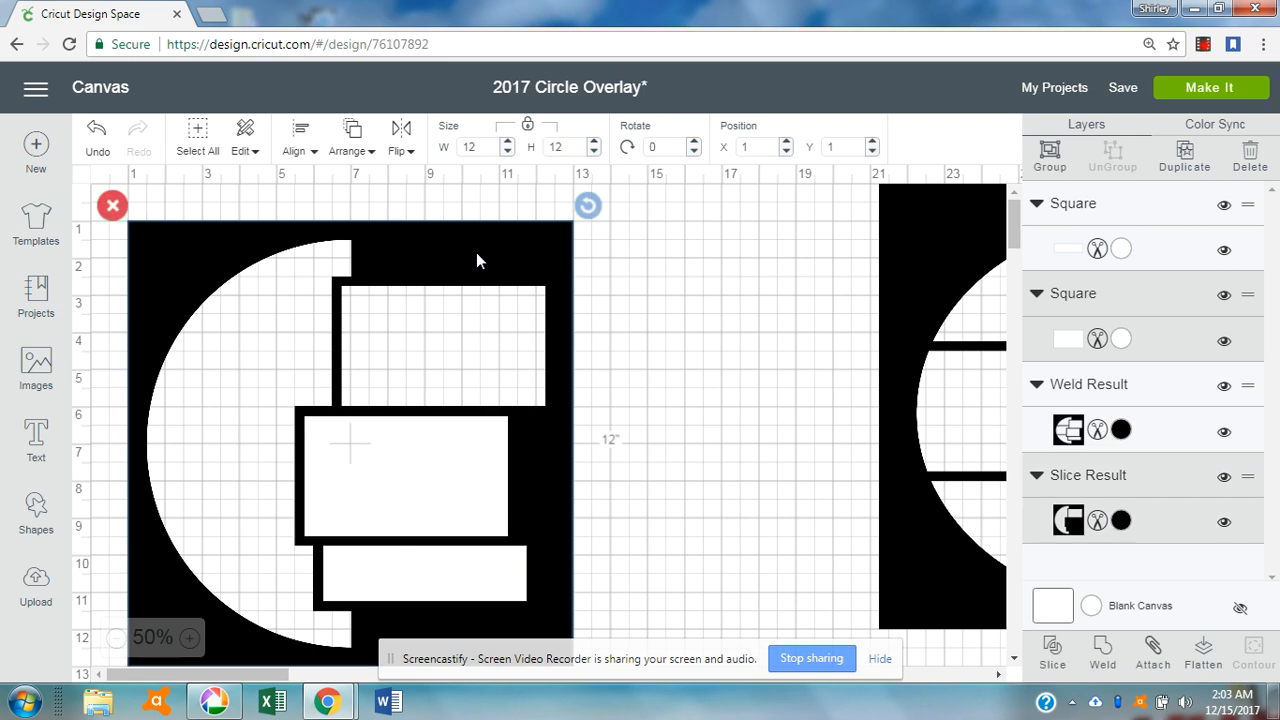
pyautogui.click(1050, 645)
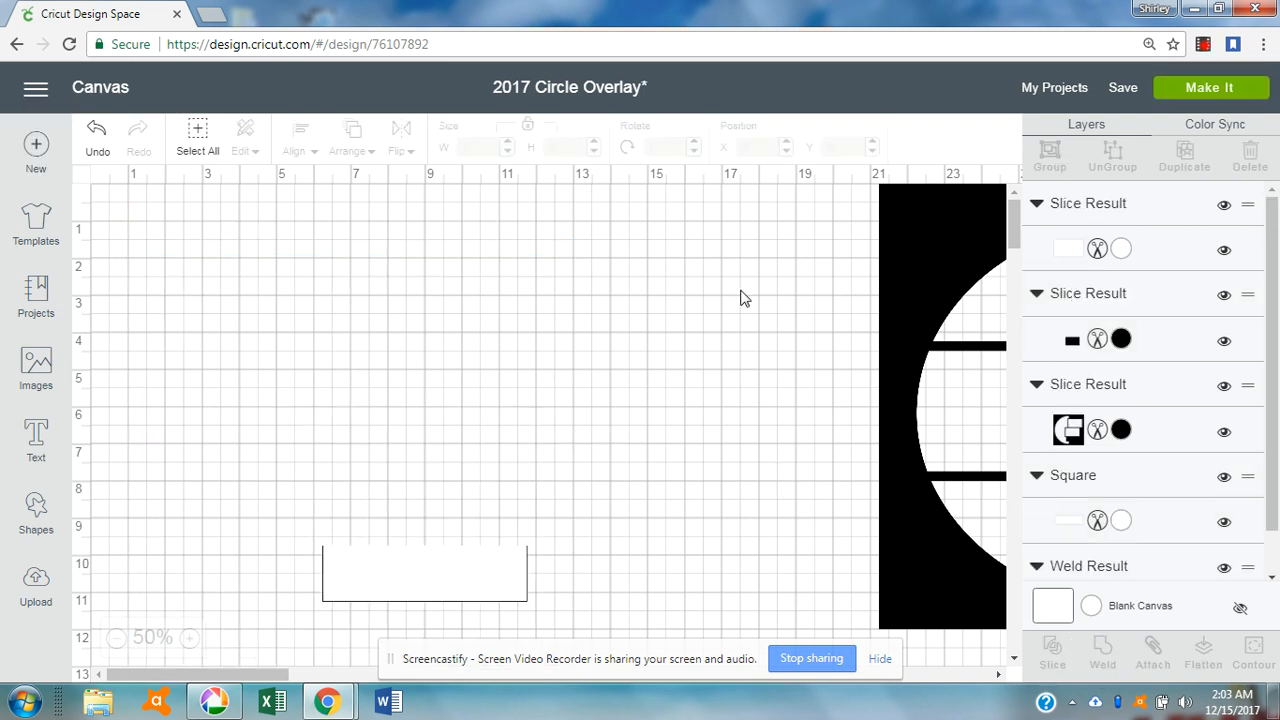
pyautogui.click(428, 492)
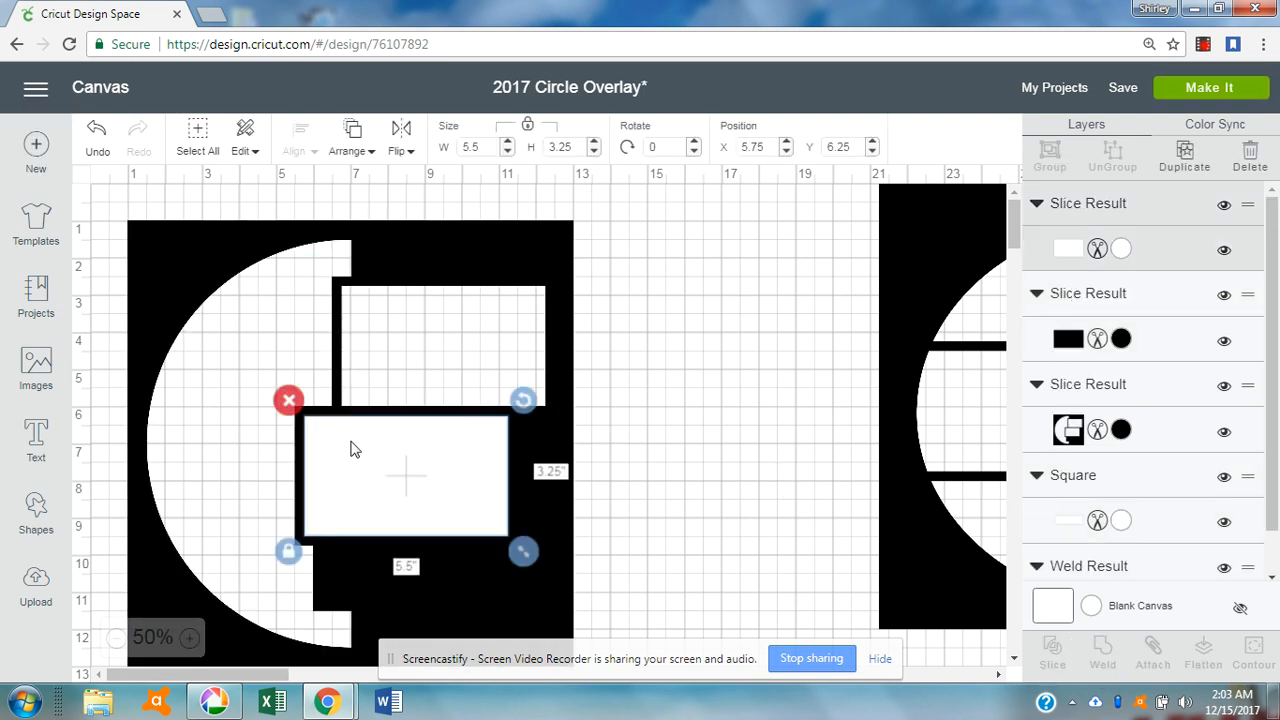
pyautogui.click(288, 400)
pyautogui.click(333, 440)
pyautogui.click(295, 404)
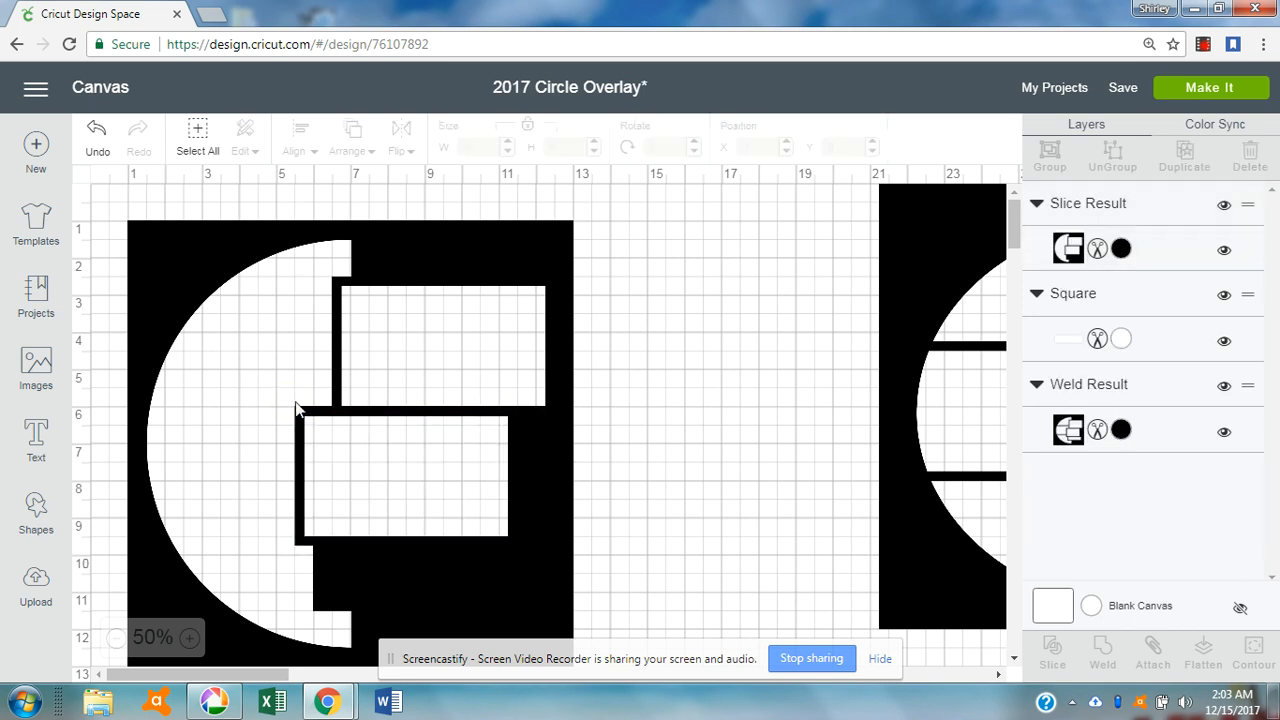
# Move the twice-sliced overlay to the back, behind the lowest white rectangle
pyautogui.click(422, 230)
pyautogui.click(358, 145)
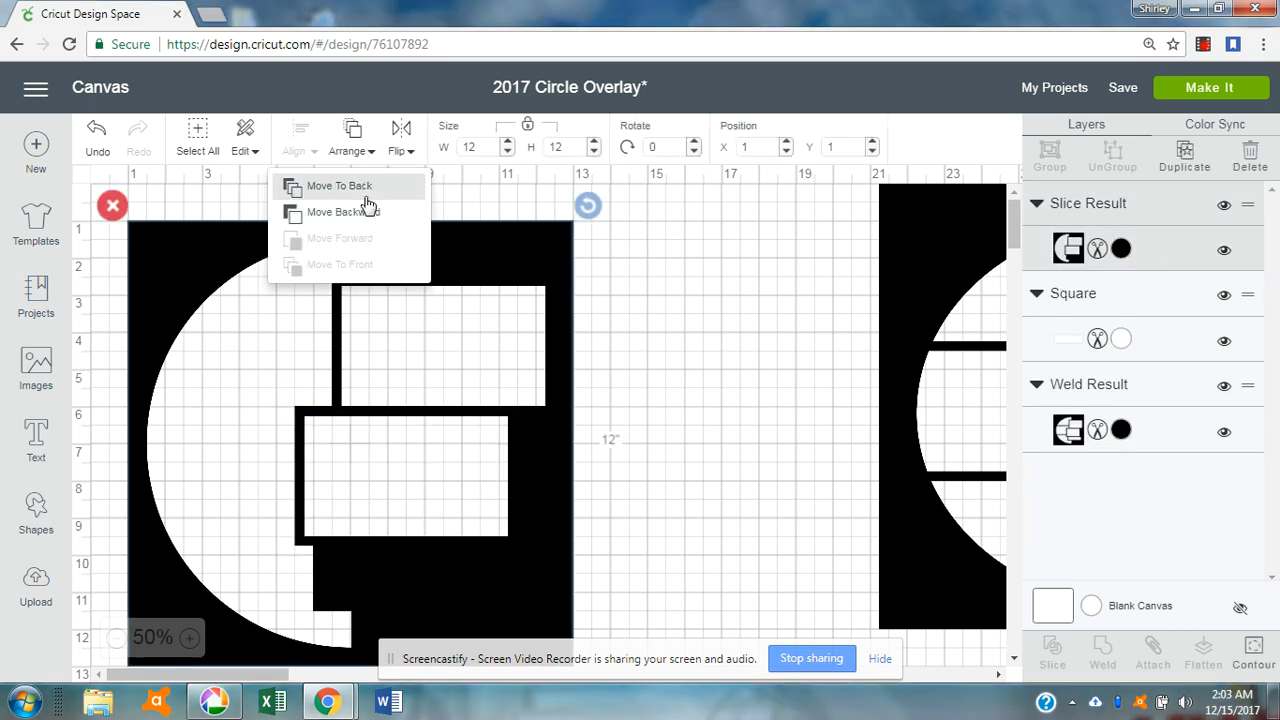
pyautogui.click(367, 188)
# Slice the lowest white rectangle out of the black overlay and delete the white and black leftovers
pyautogui.click(450, 600)
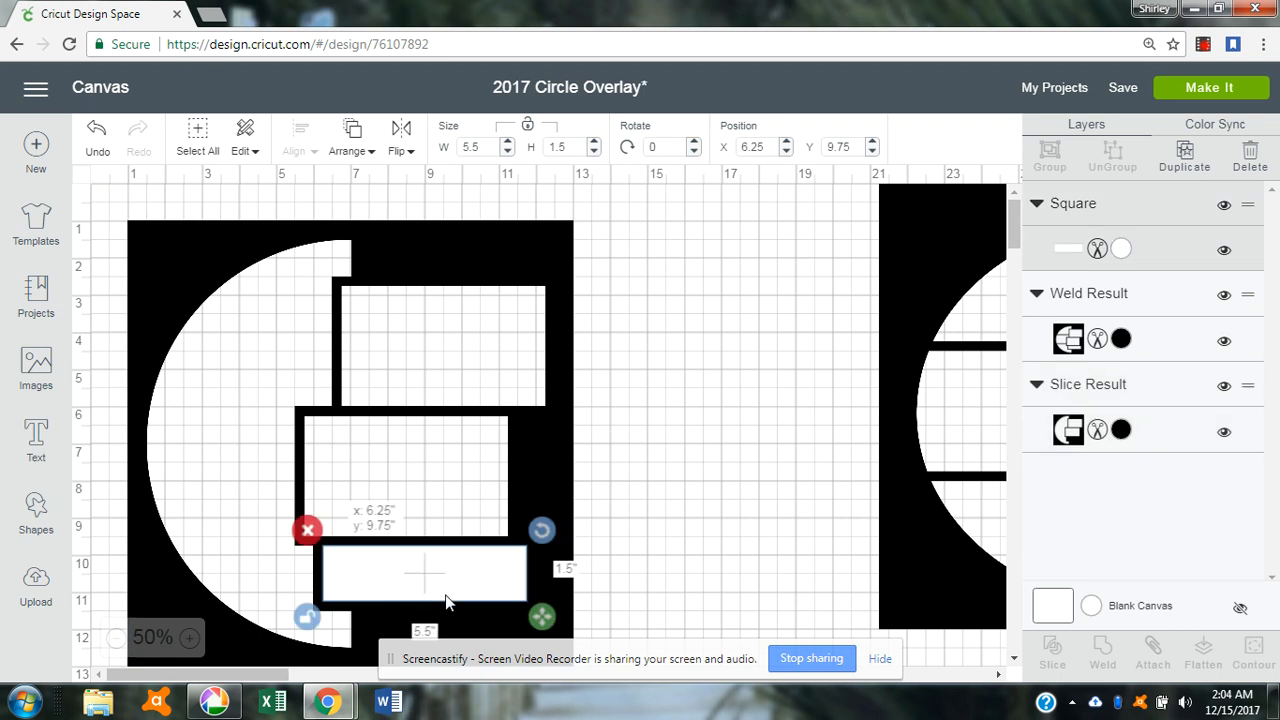
pyautogui.click(509, 261)
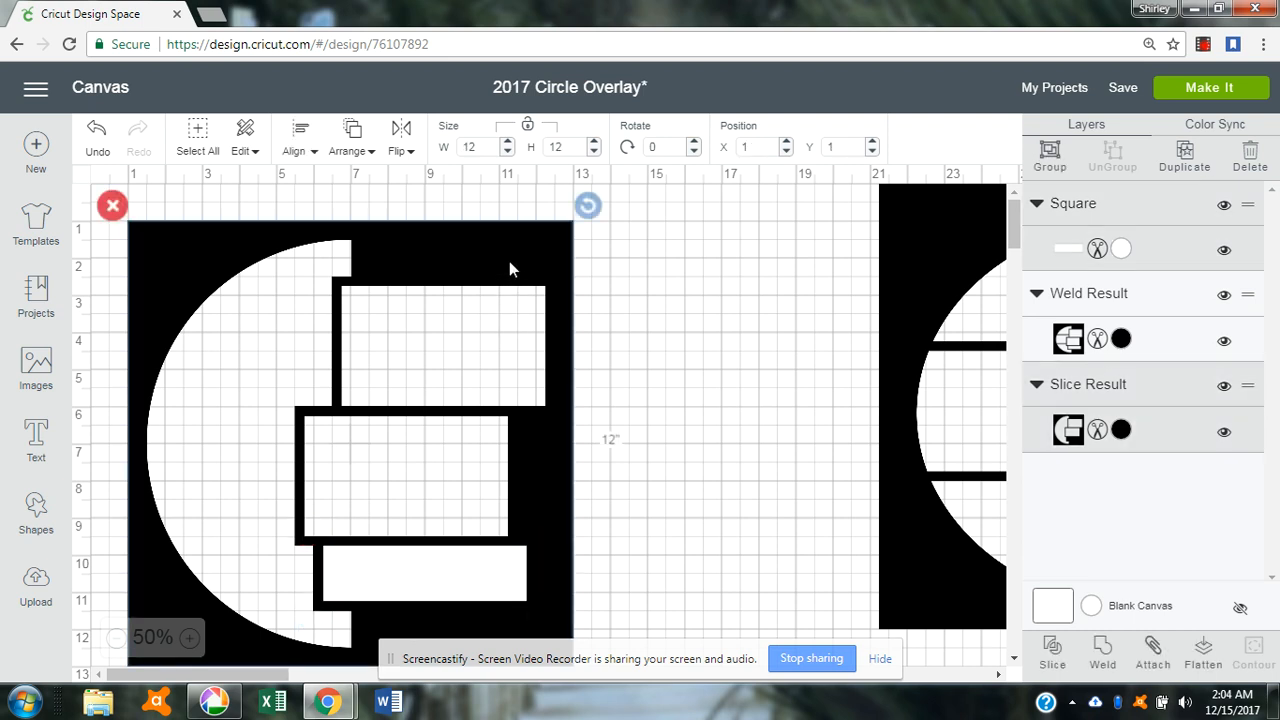
pyautogui.click(1053, 648)
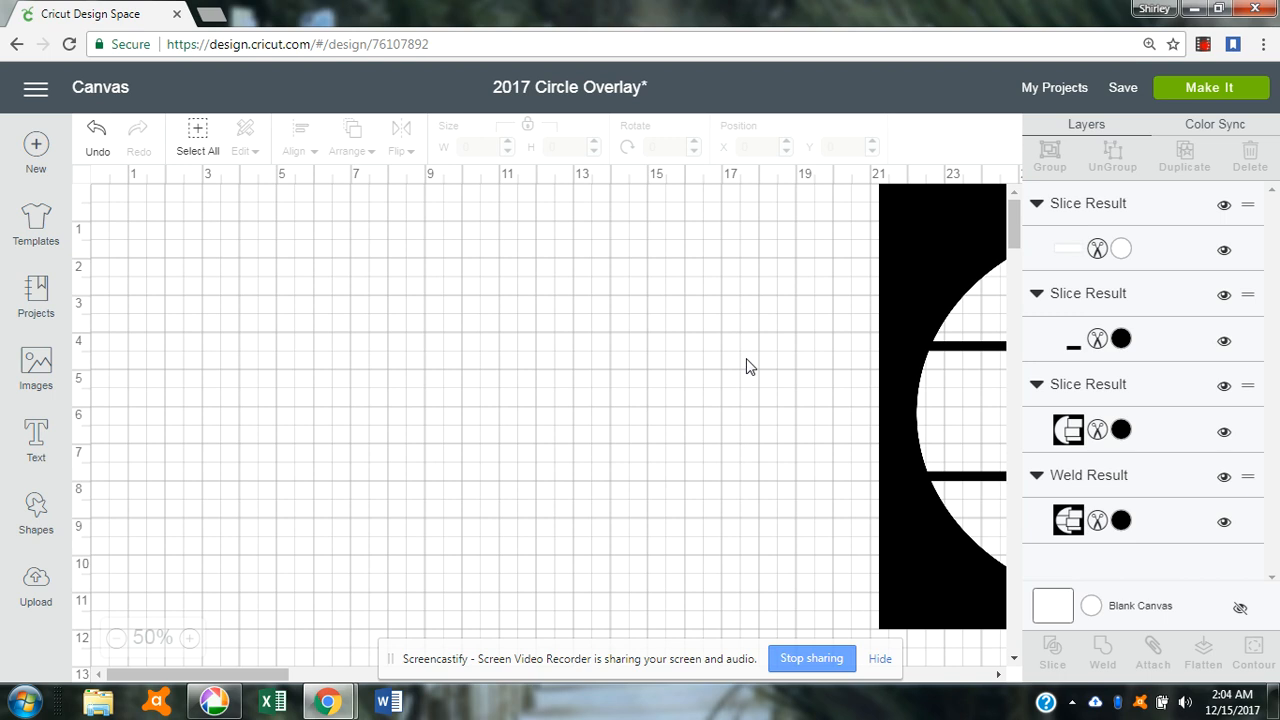
pyautogui.click(443, 578)
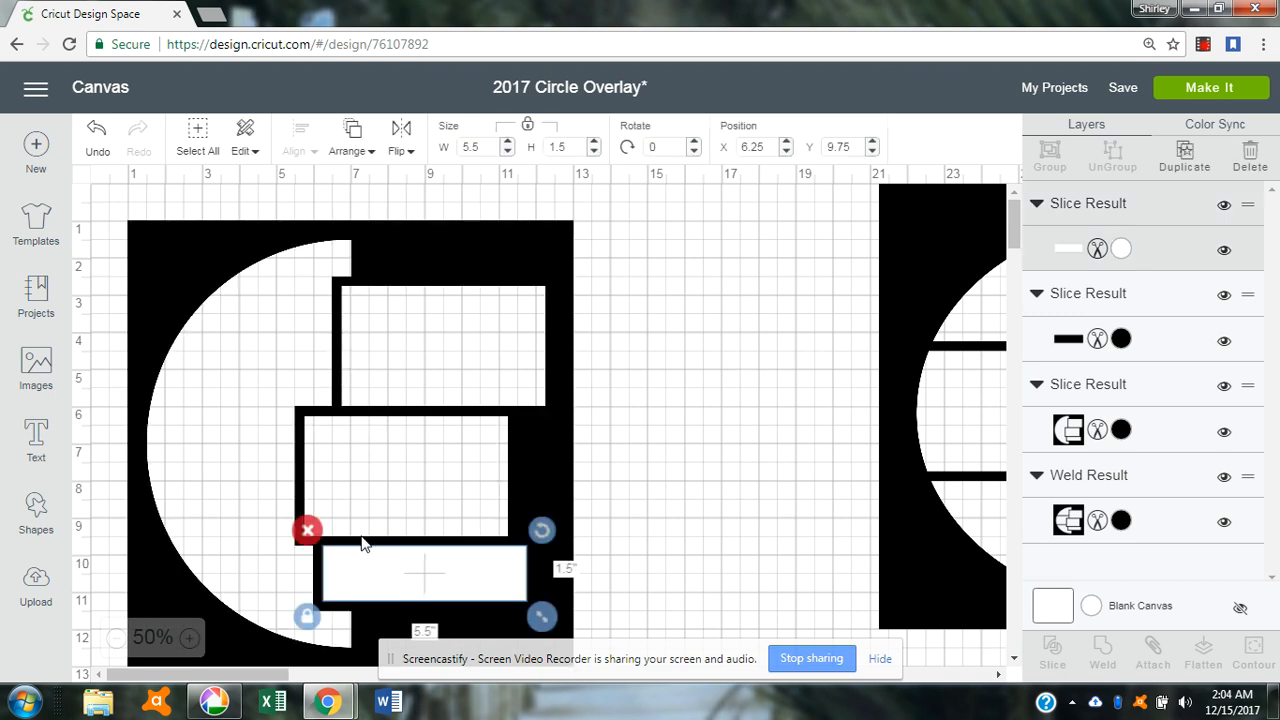
pyautogui.click(307, 530)
pyautogui.click(350, 557)
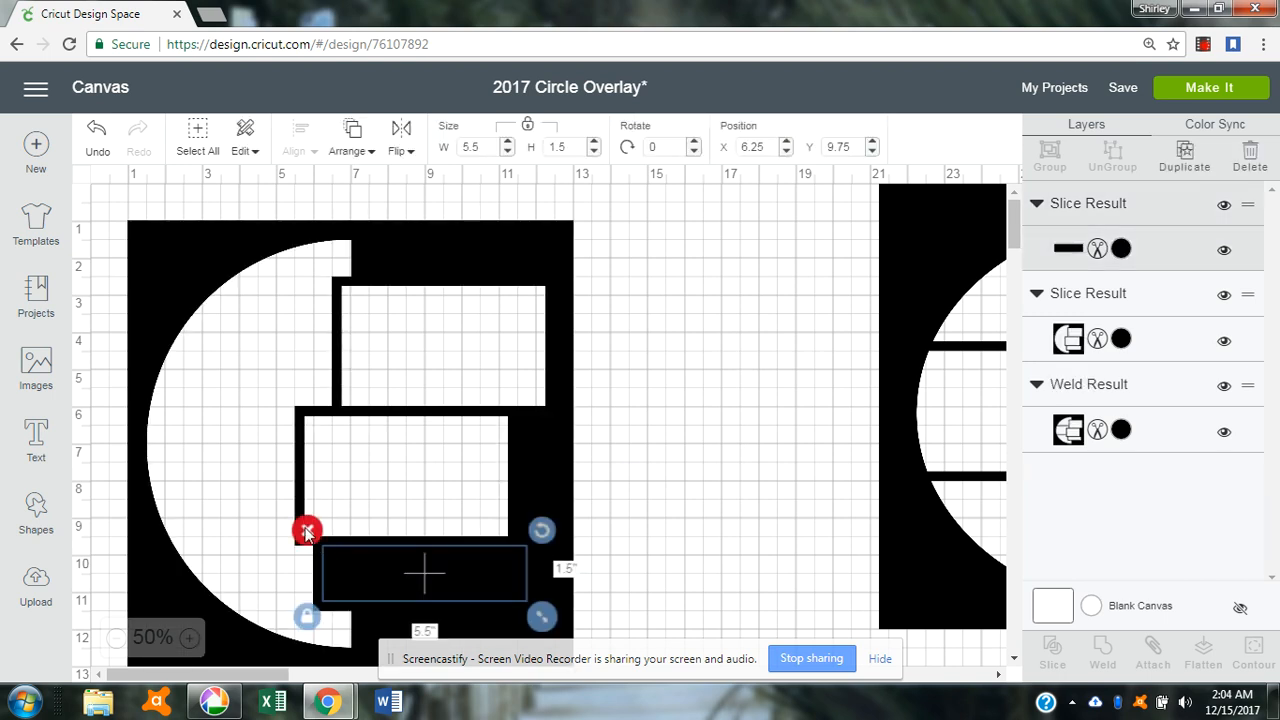
pyautogui.click(306, 531)
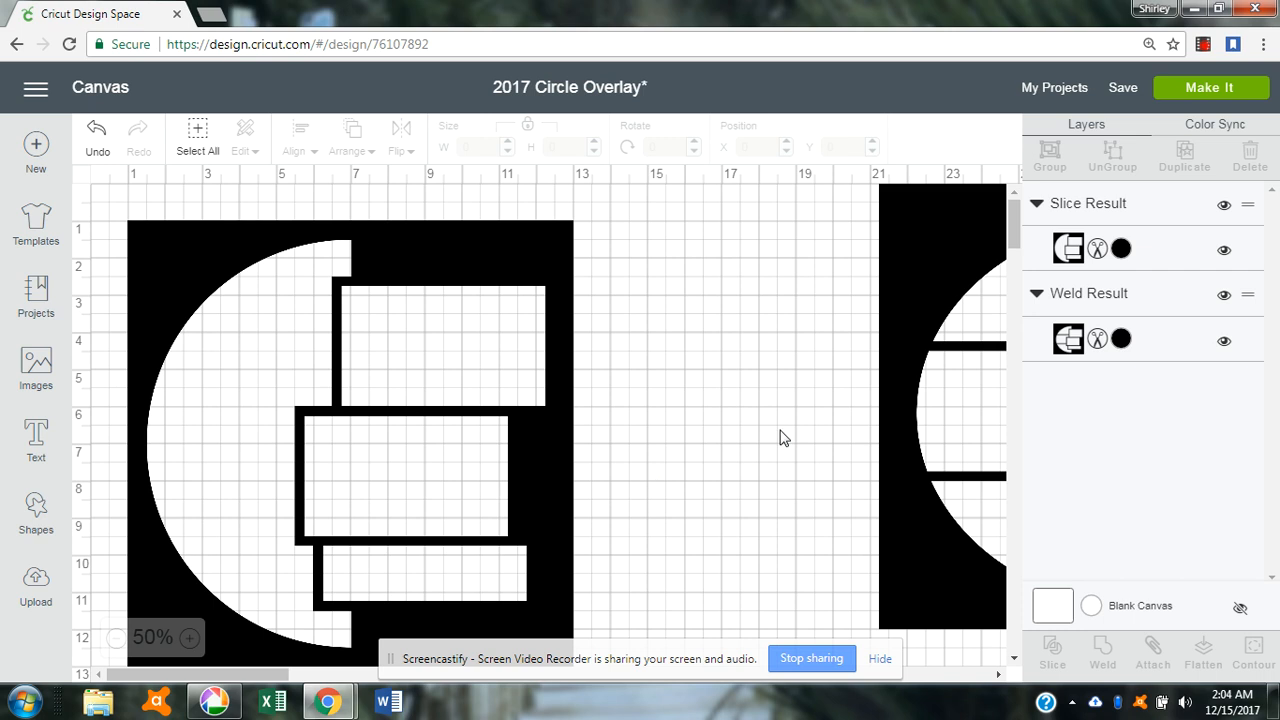
# Bring the reference overlay closer and add a square reshaped into a thin bar about 3.333 inches wide and 0.25 inches high
pyautogui.moveTo(945, 531); pyautogui.dragTo(807, 532)
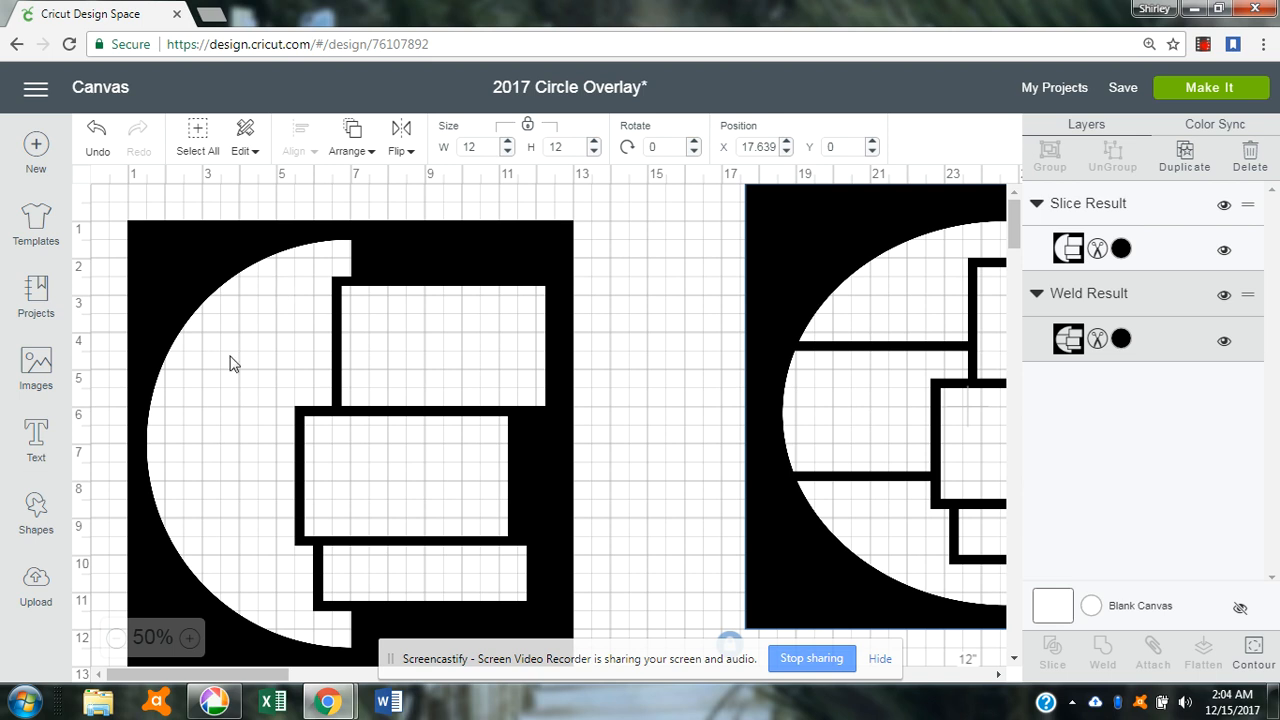
pyautogui.click(36, 512)
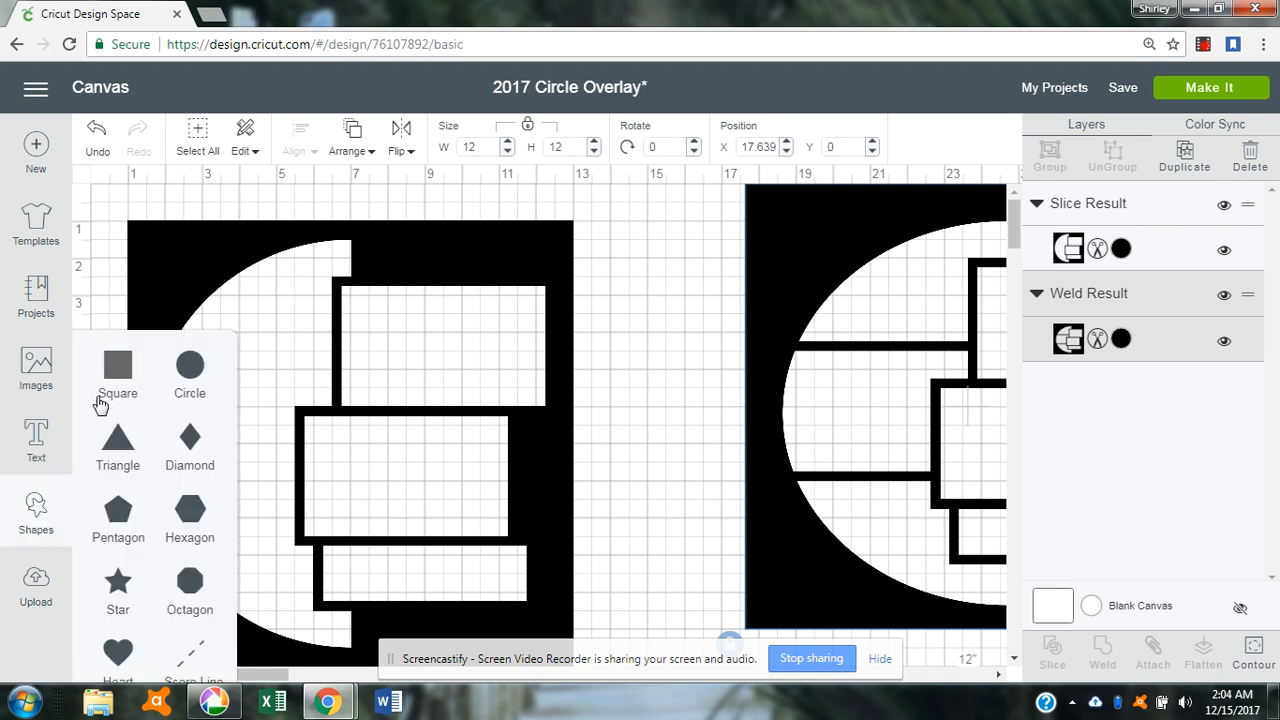
pyautogui.click(120, 368)
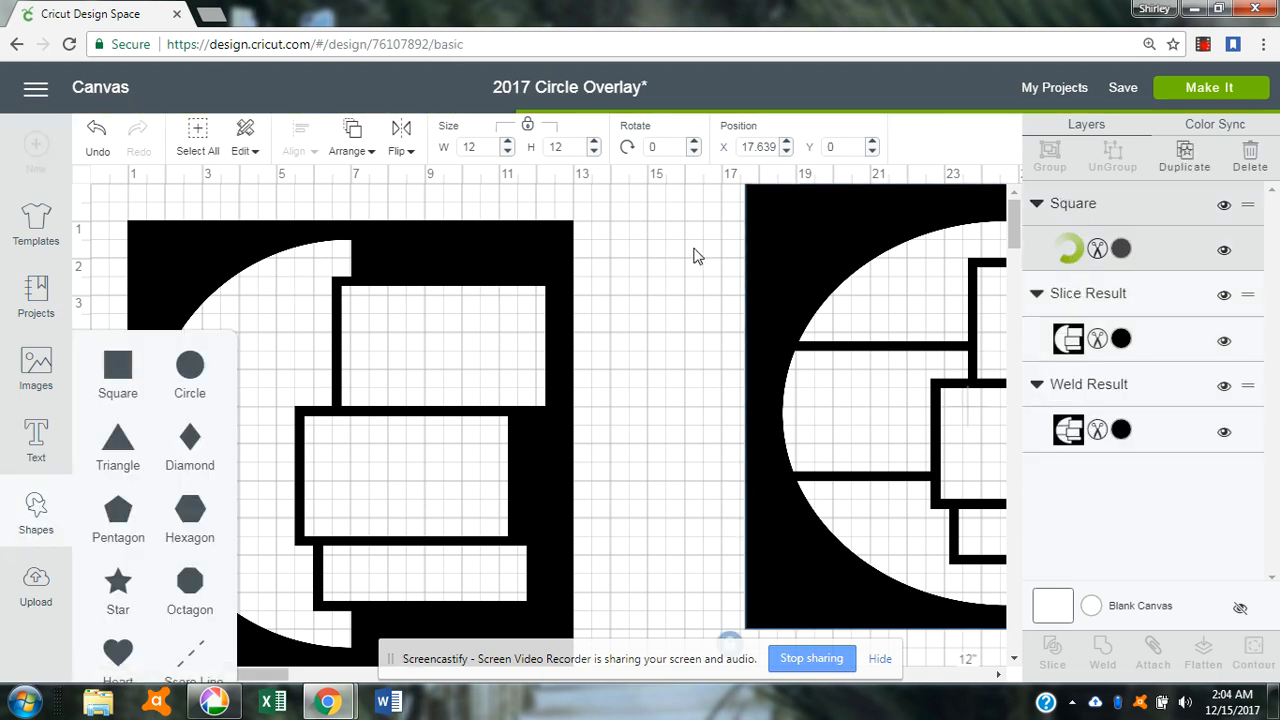
pyautogui.click(528, 125)
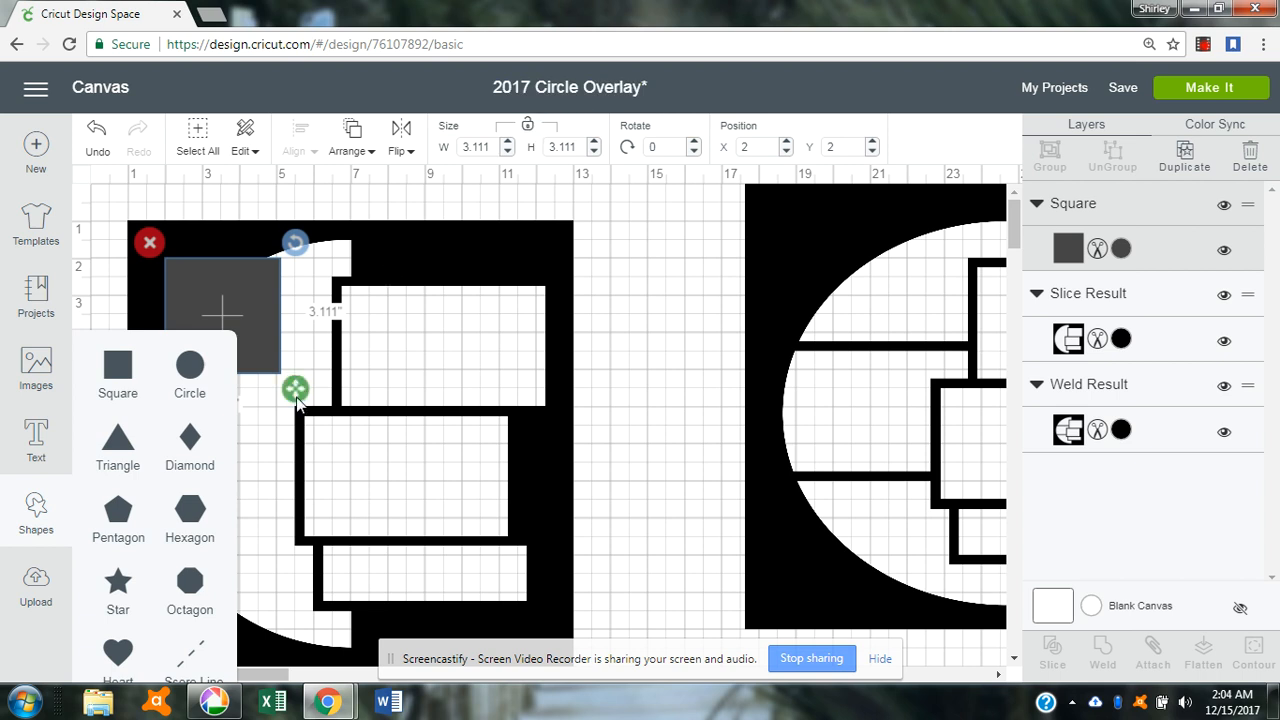
pyautogui.moveTo(295, 388); pyautogui.dragTo(307, 298)
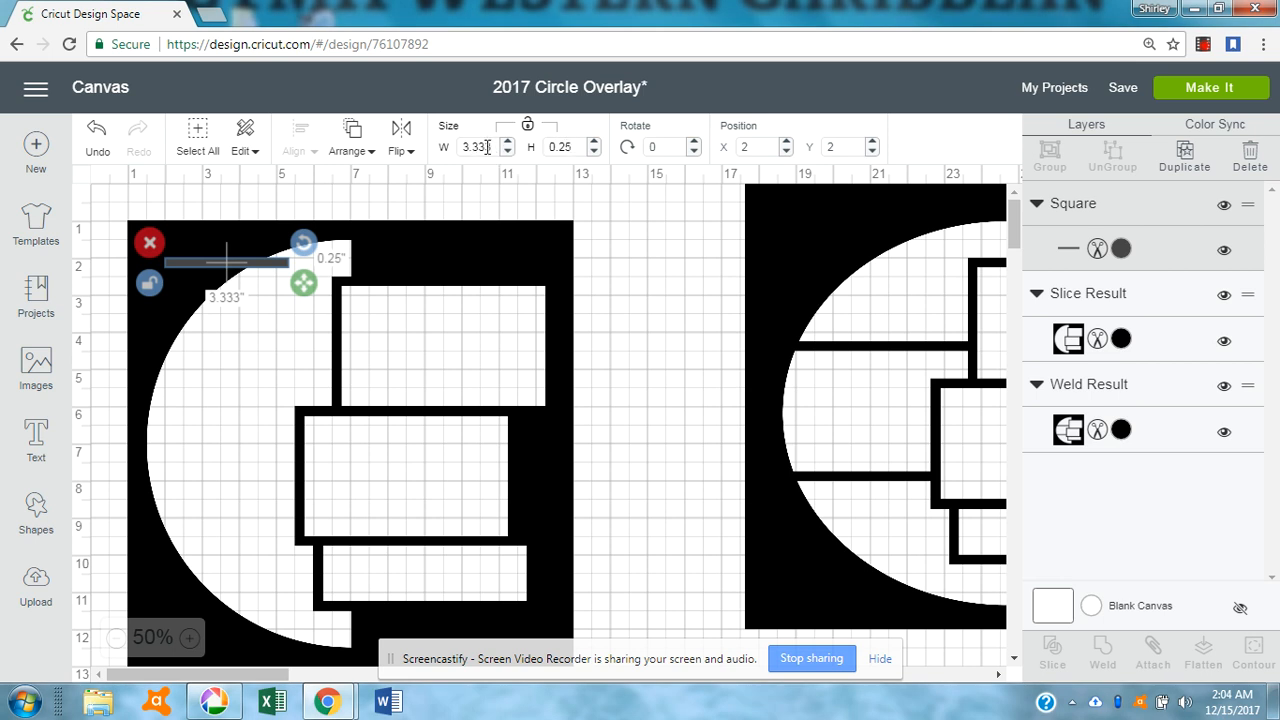
# Position the thin bar across the half-circle at X 1.5, Y 5 and stretch it to about 5.139 inches wide
pyautogui.moveTo(240, 268); pyautogui.dragTo(233, 392)
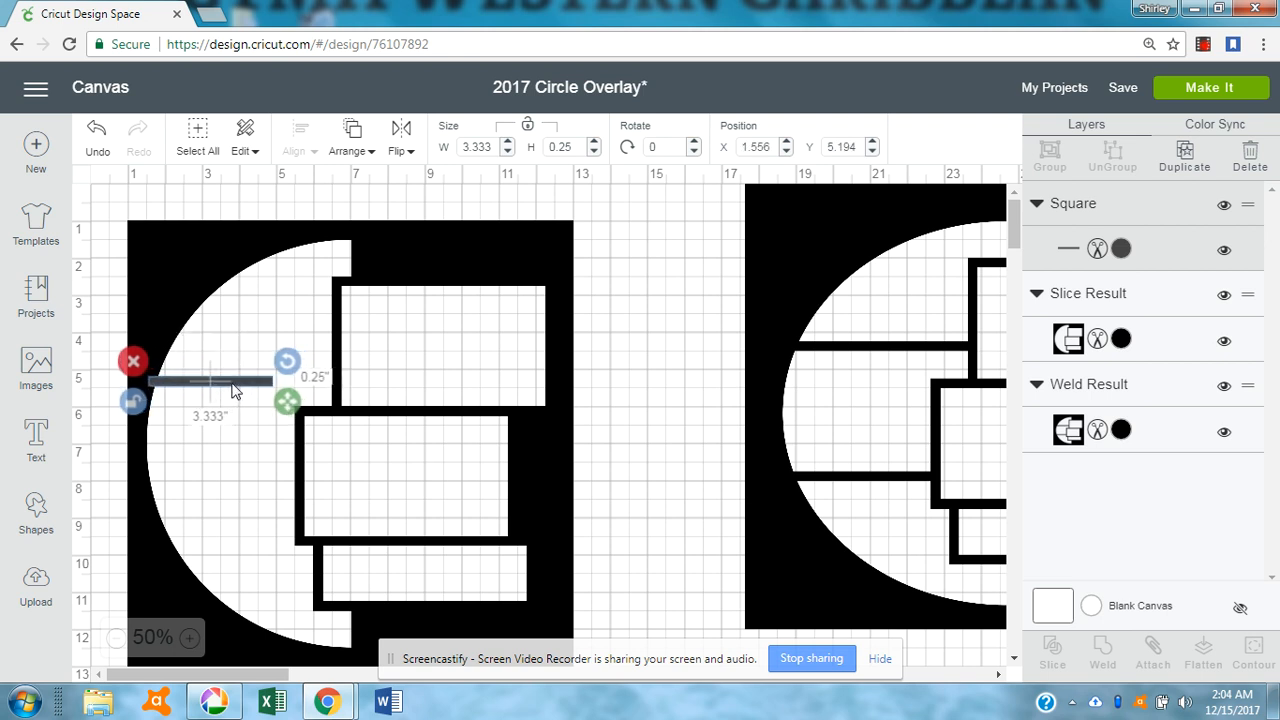
pyautogui.click(774, 148)
pyautogui.press('Tab')
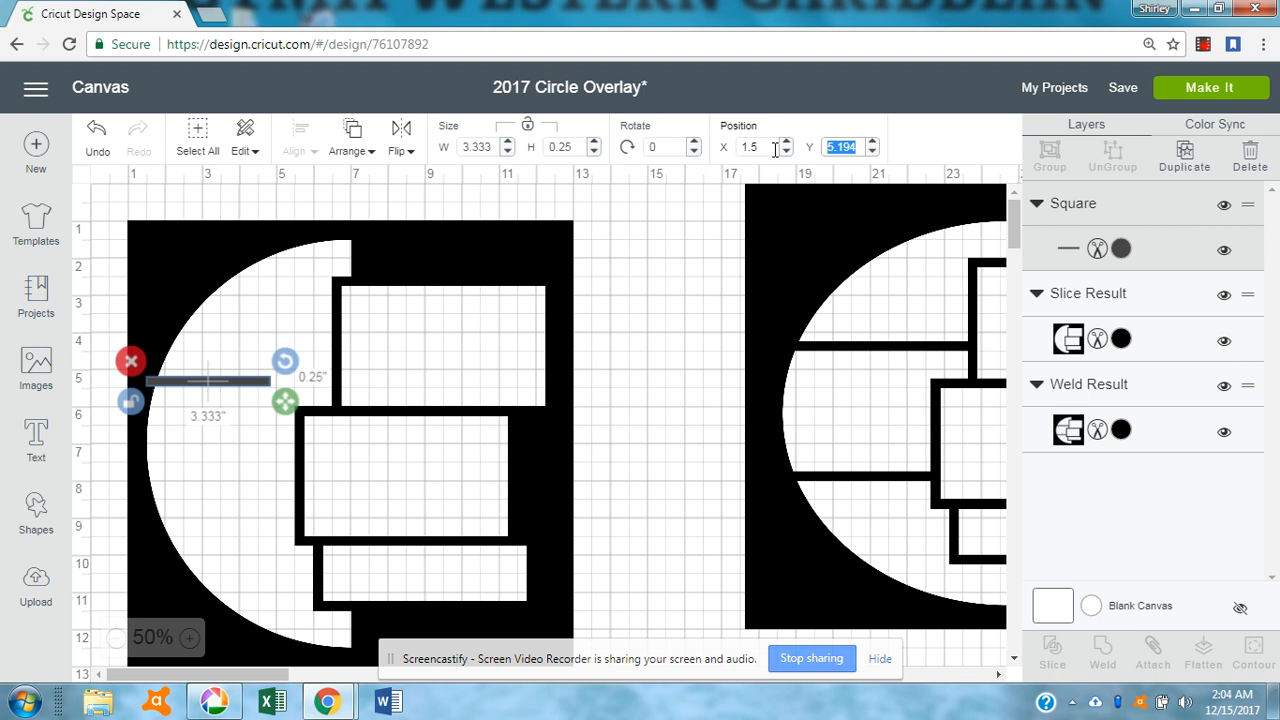
pyautogui.write('5')
pyautogui.press('Return')
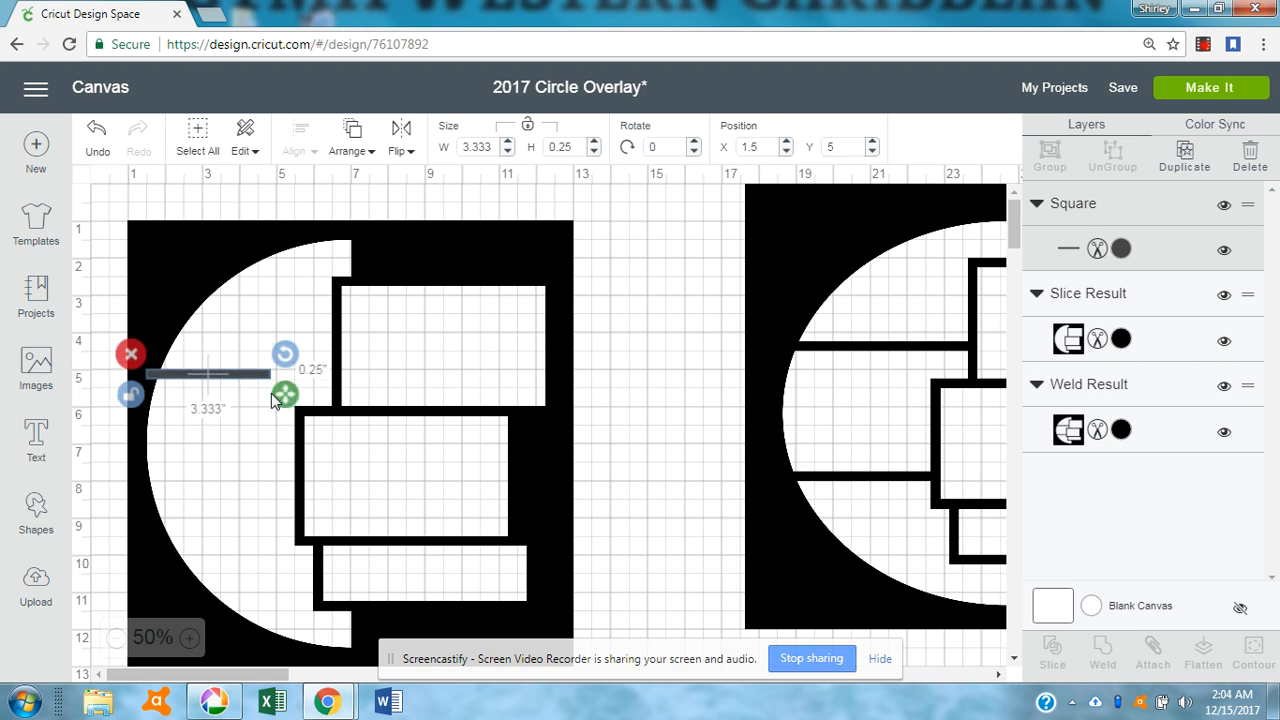
pyautogui.moveTo(287, 397); pyautogui.dragTo(355, 396)
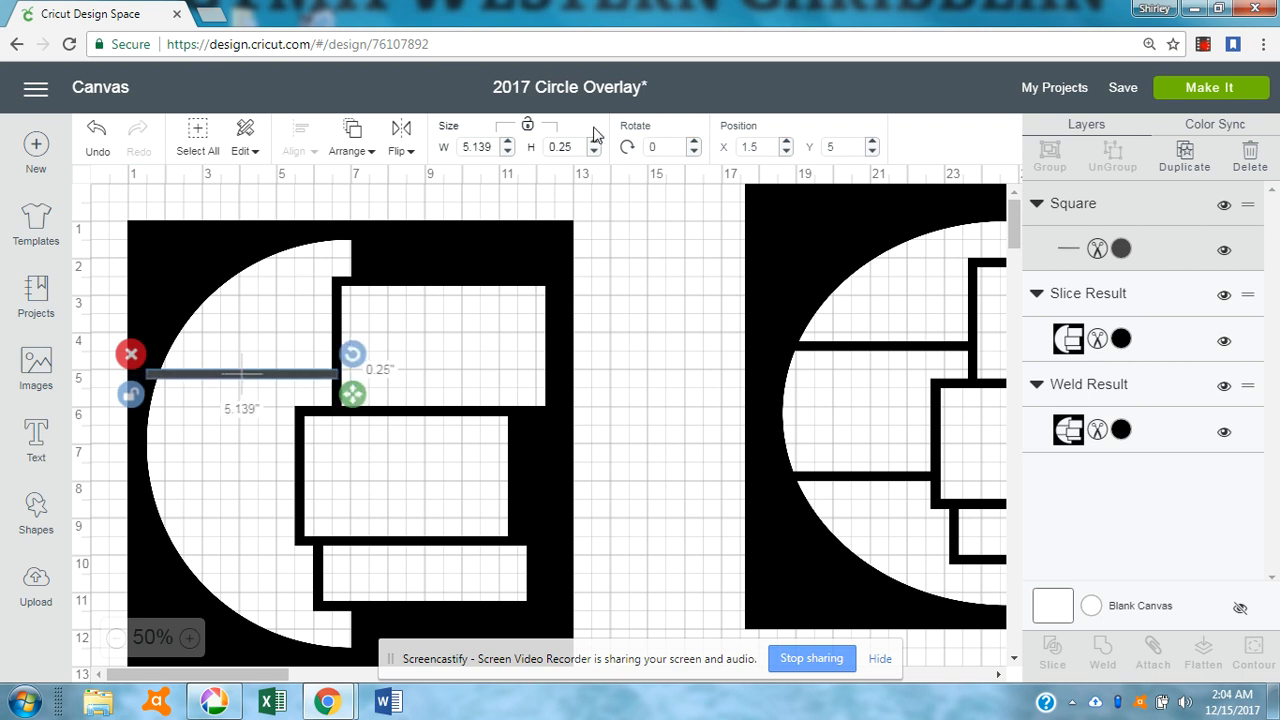
pyautogui.click(639, 234)
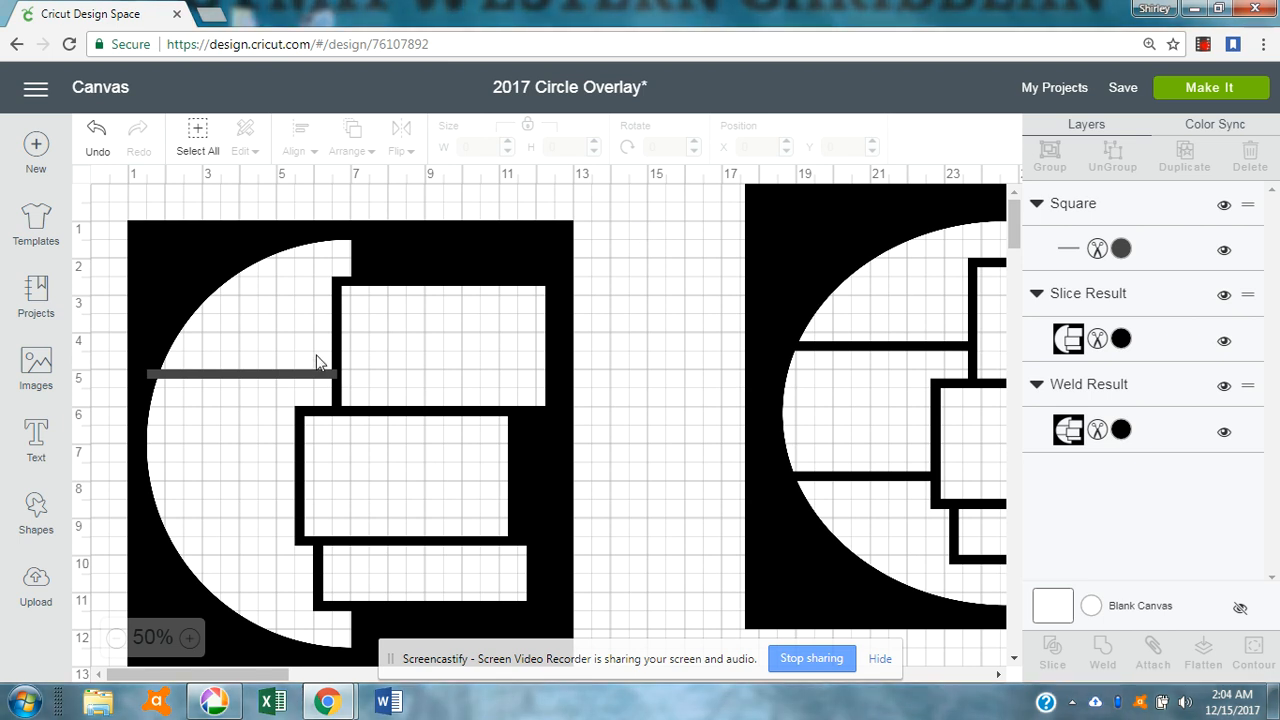
# Duplicate the divider bar, place the copy at about X 1.25, Y 9.056, and shorten it to about 4.417 inches wide
pyautogui.click(255, 375)
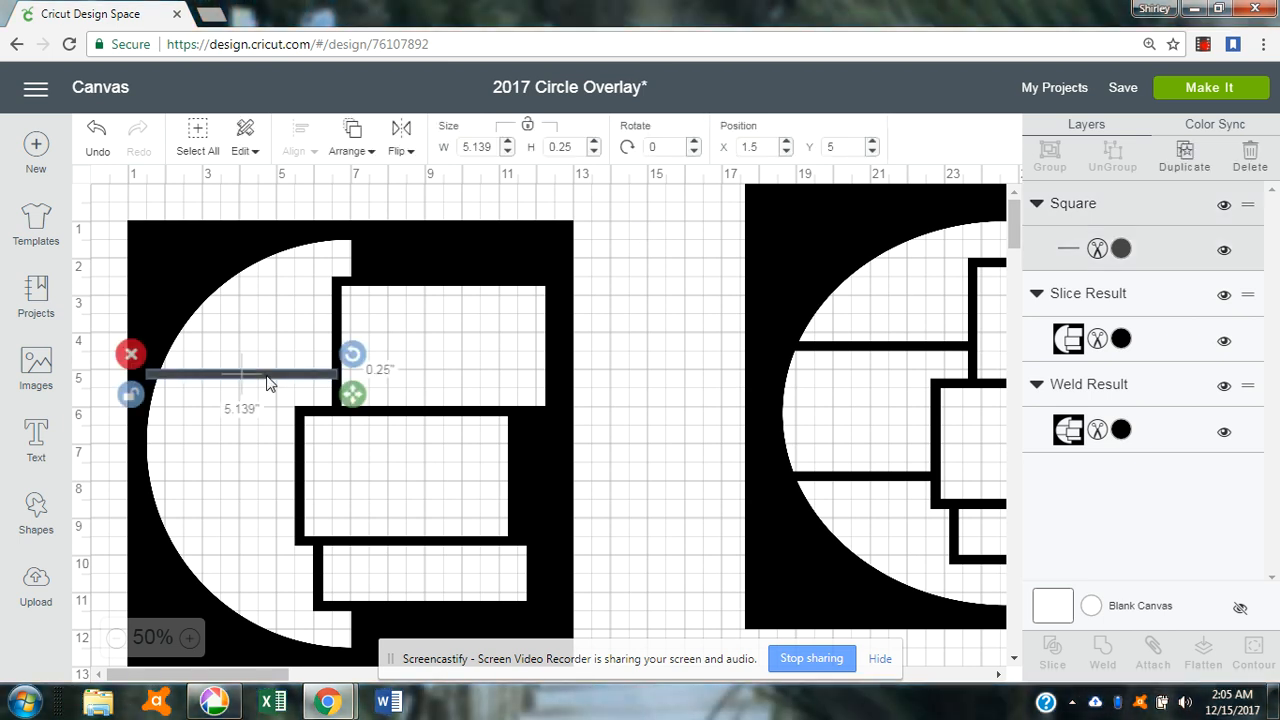
pyautogui.click(1183, 155)
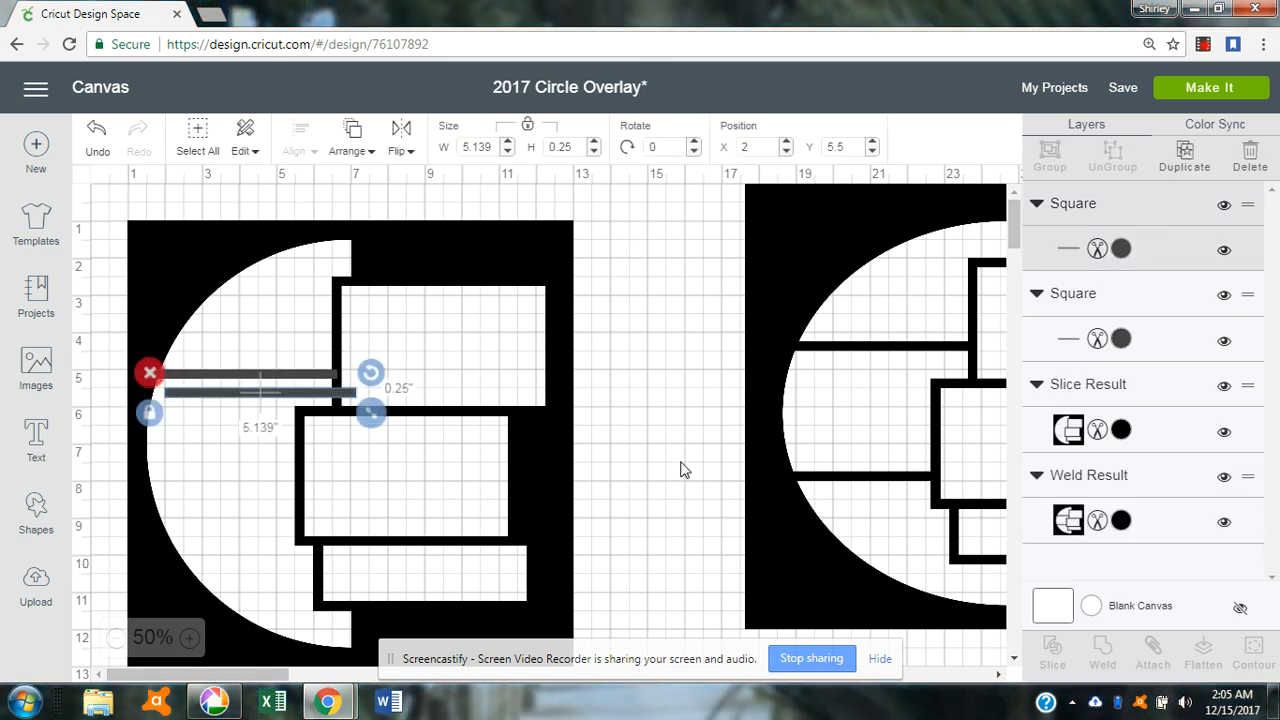
pyautogui.moveTo(260, 397); pyautogui.dragTo(233, 535)
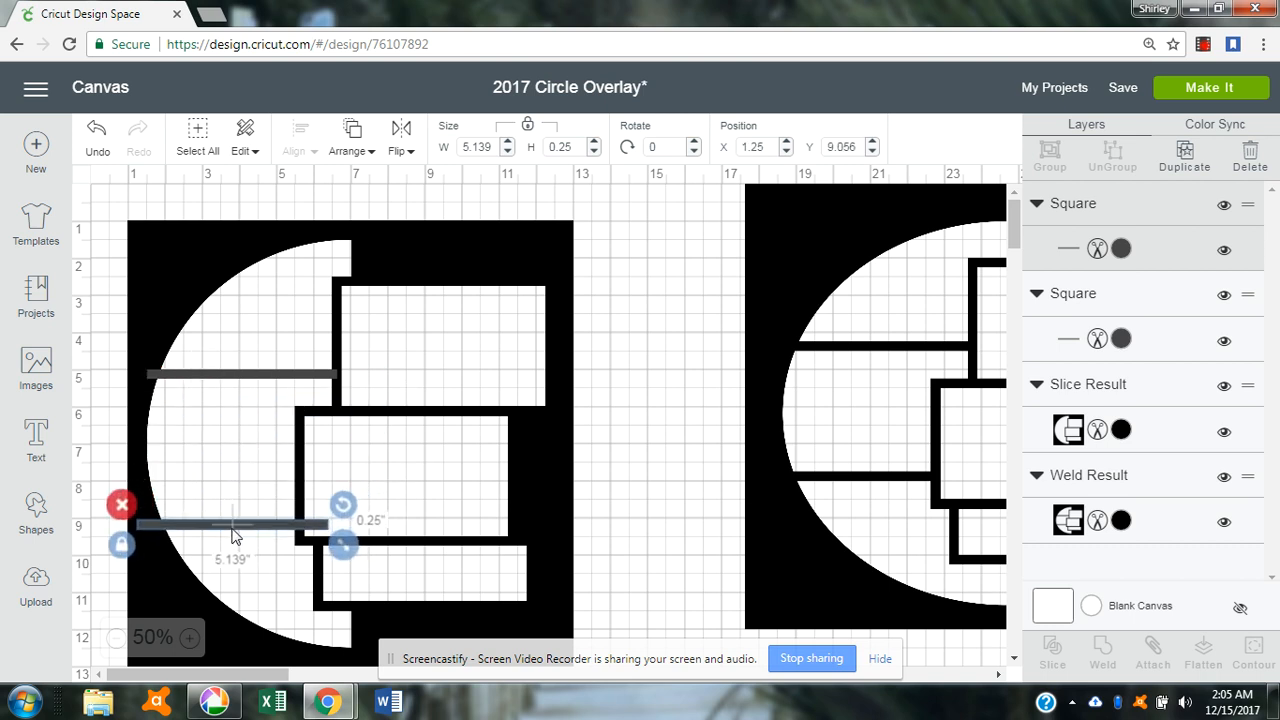
pyautogui.click(118, 547)
pyautogui.moveTo(346, 549); pyautogui.dragTo(323, 551)
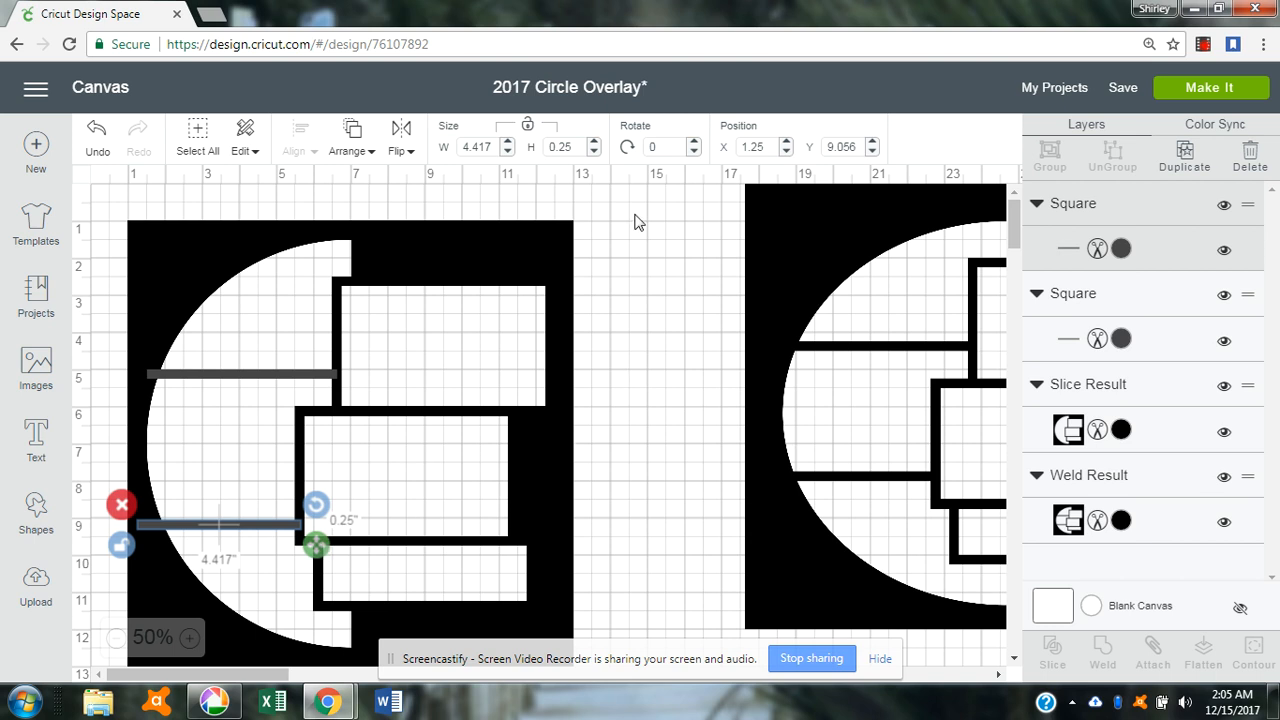
pyautogui.click(647, 358)
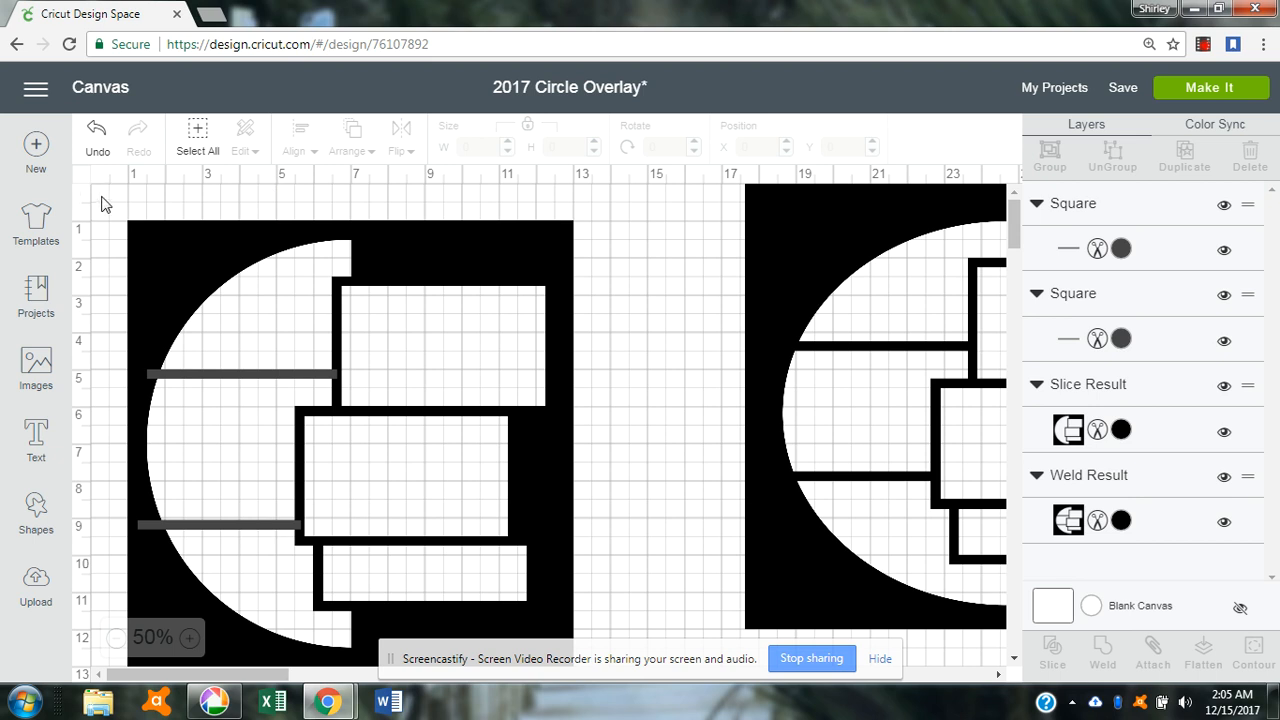
# Weld both divider bars to the black overlay and hide the reference overlay
pyautogui.moveTo(107, 197); pyautogui.dragTo(625, 635)
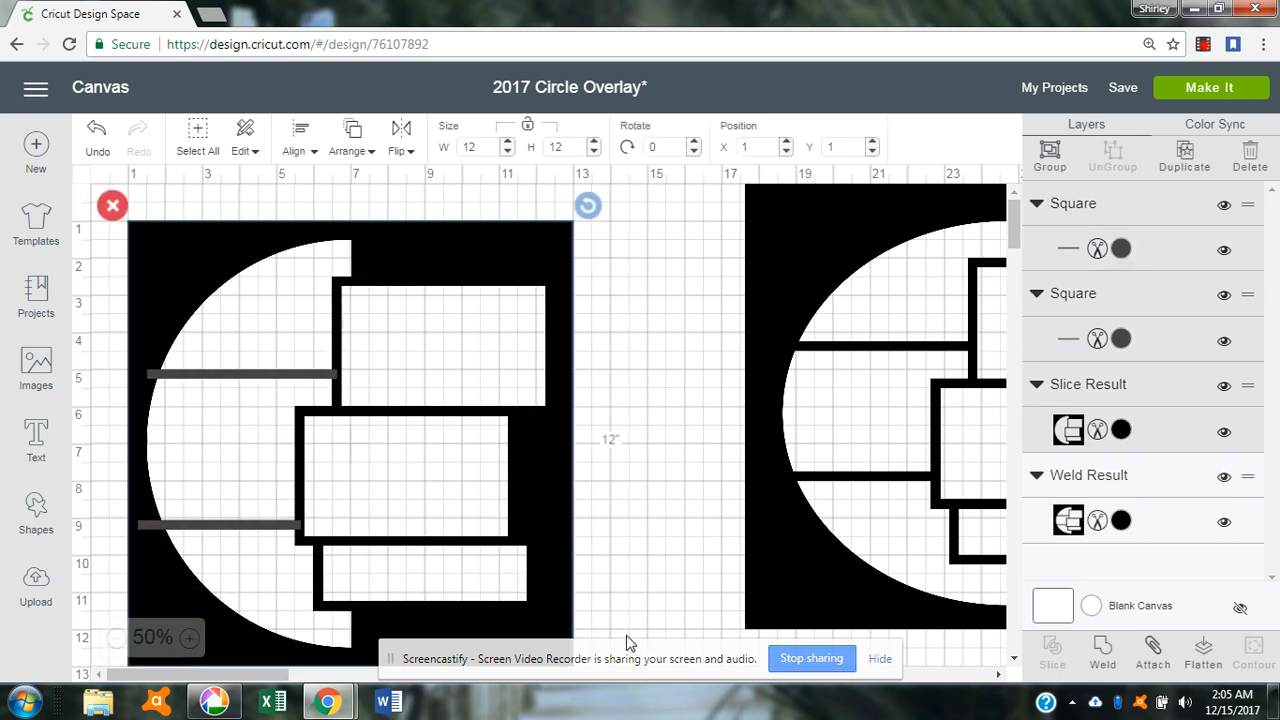
pyautogui.click(1104, 650)
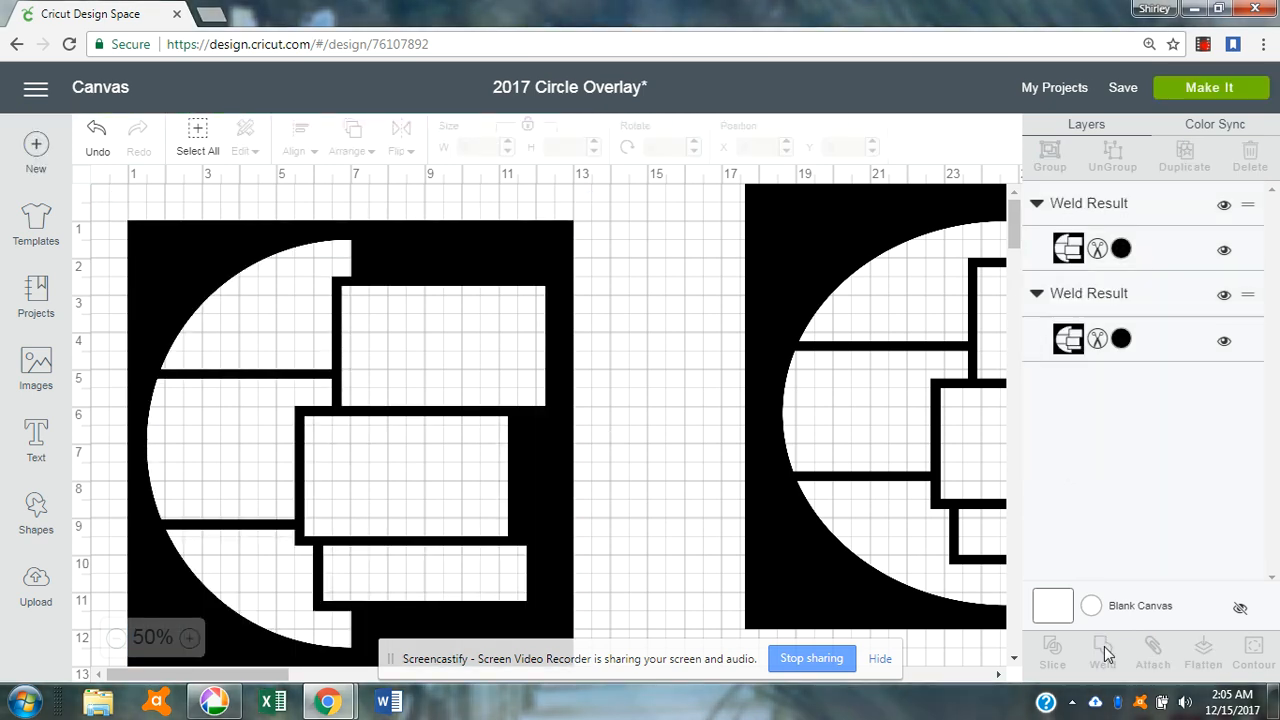
pyautogui.click(784, 300)
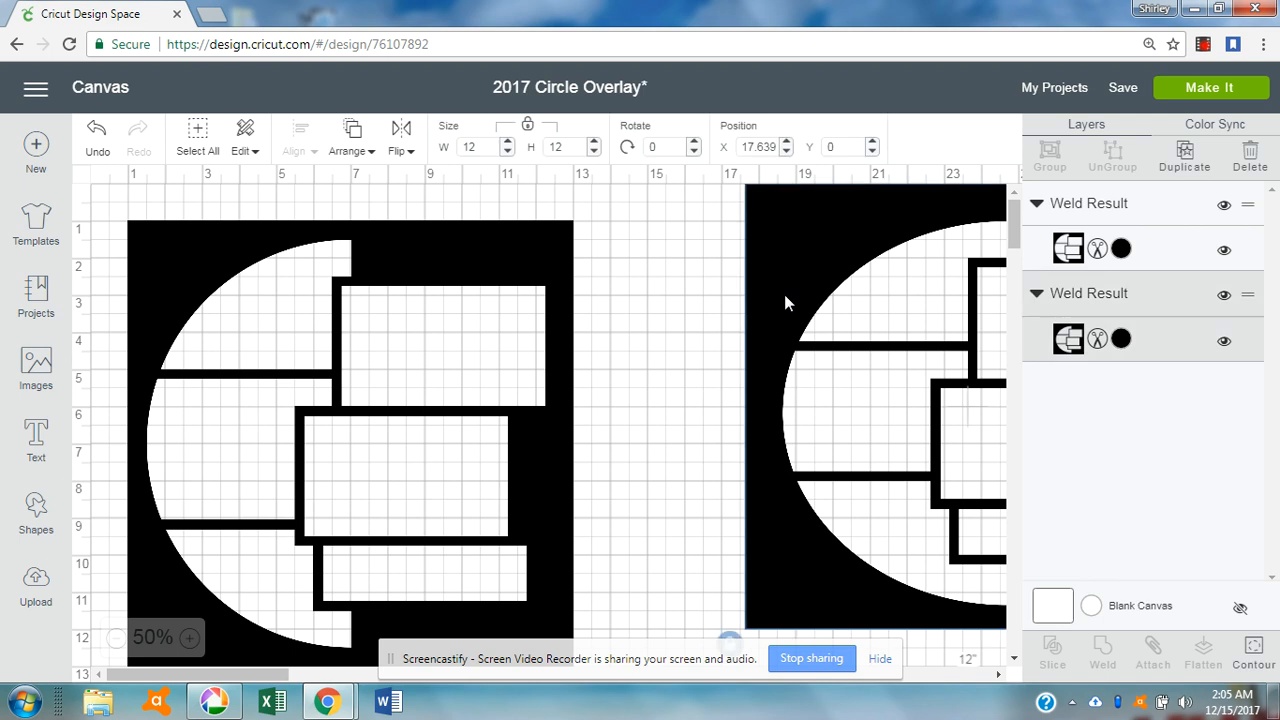
pyautogui.click(1224, 294)
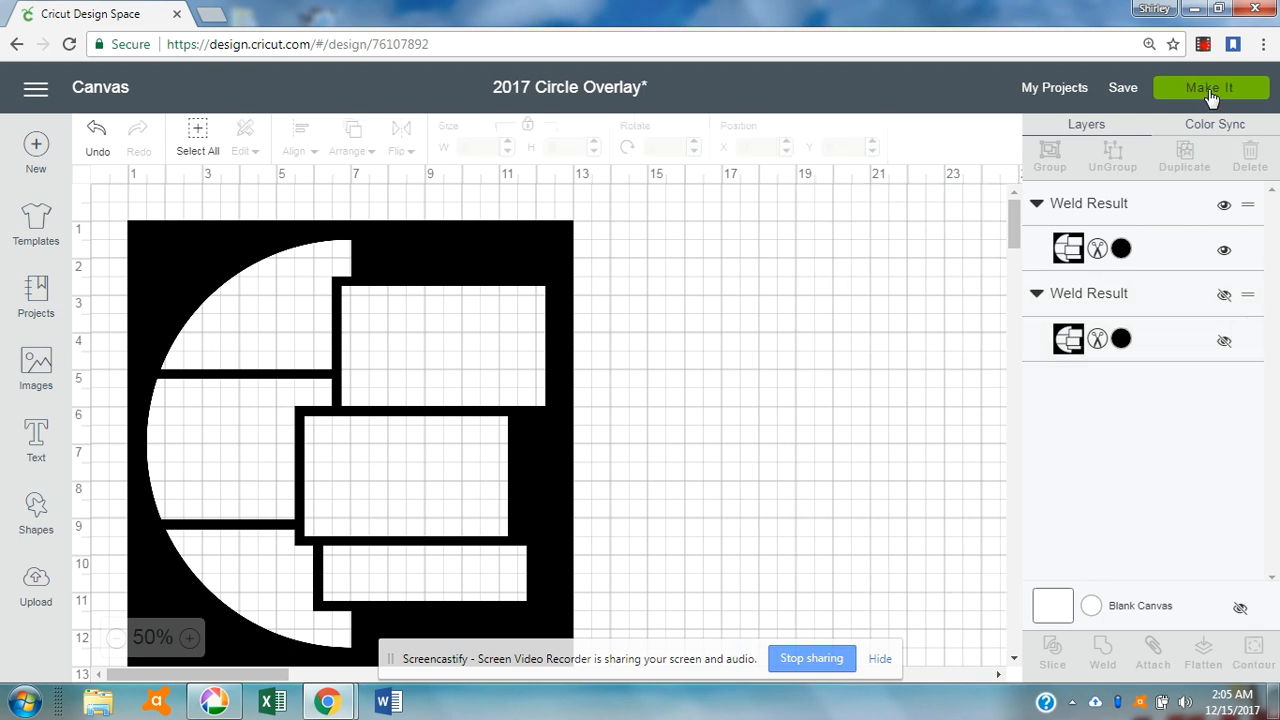
# Use Contour on the welded overlay to hide its outer square, leaving only the opening shapes
pyautogui.click(518, 265)
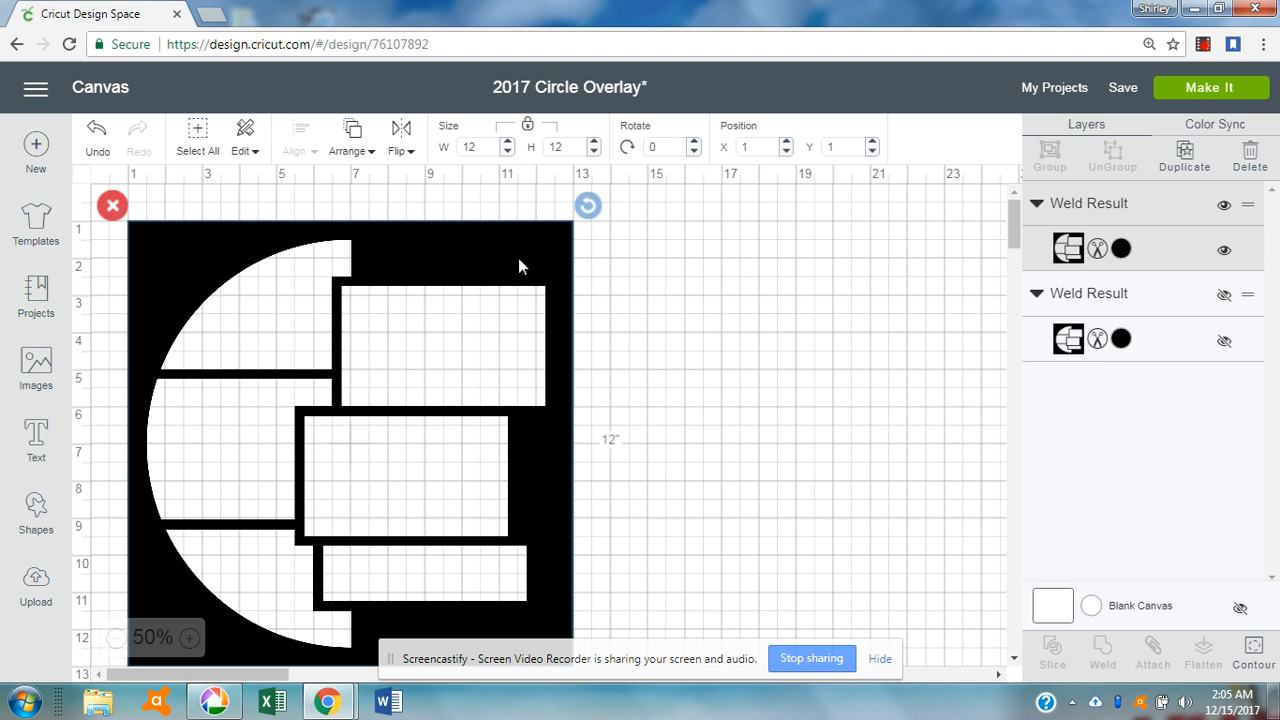
pyautogui.click(1253, 650)
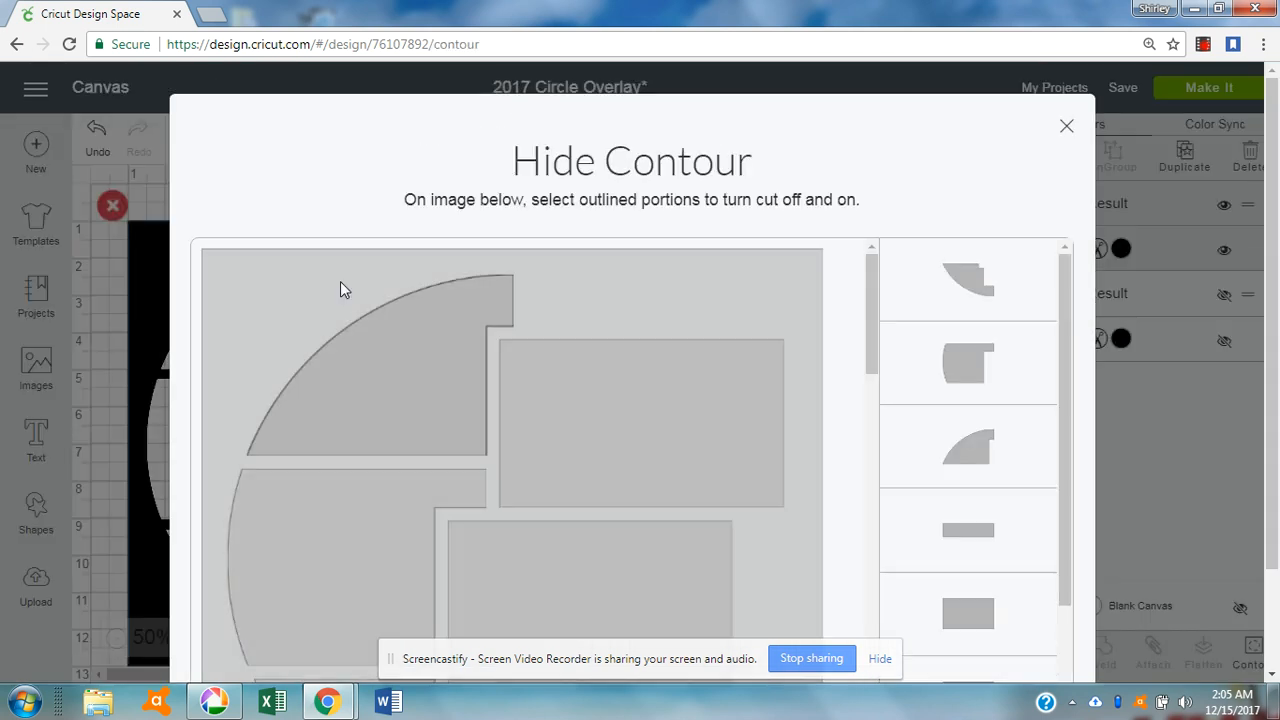
pyautogui.click(1066, 128)
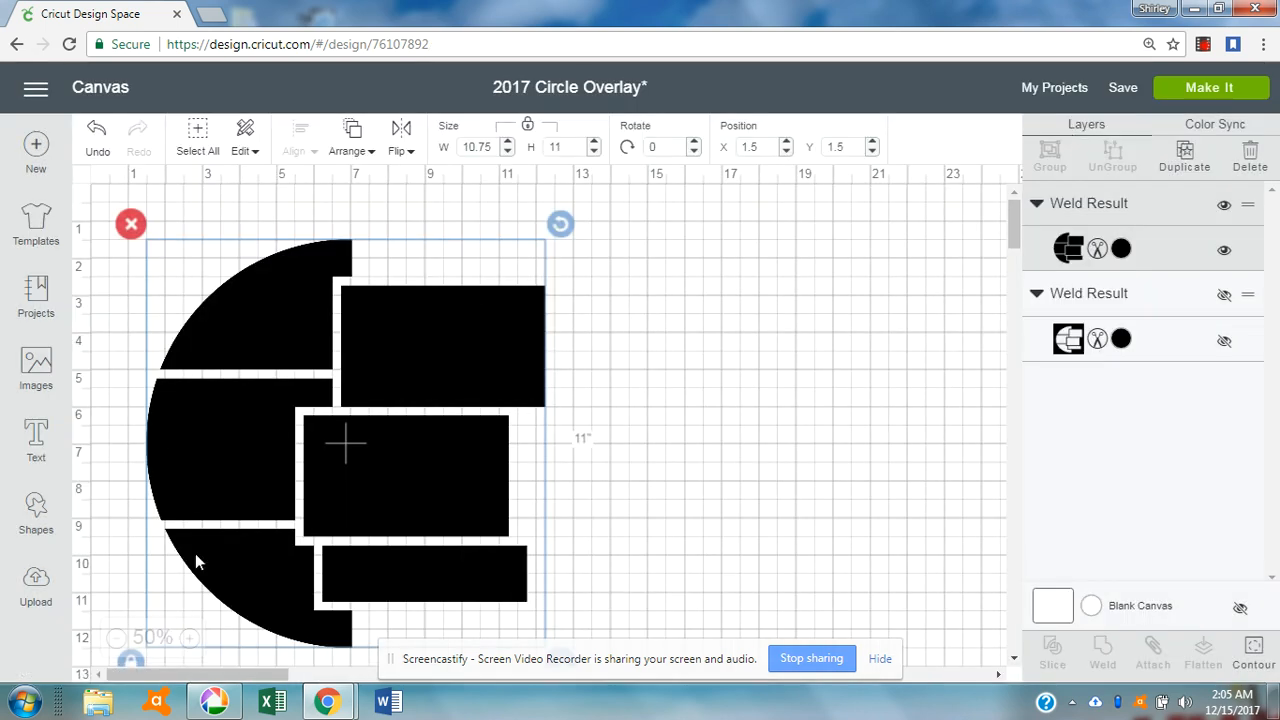
# Open the cut preview and shift the shapes slightly toward the centre of the 12 x 12 in. mat
pyautogui.click(1210, 90)
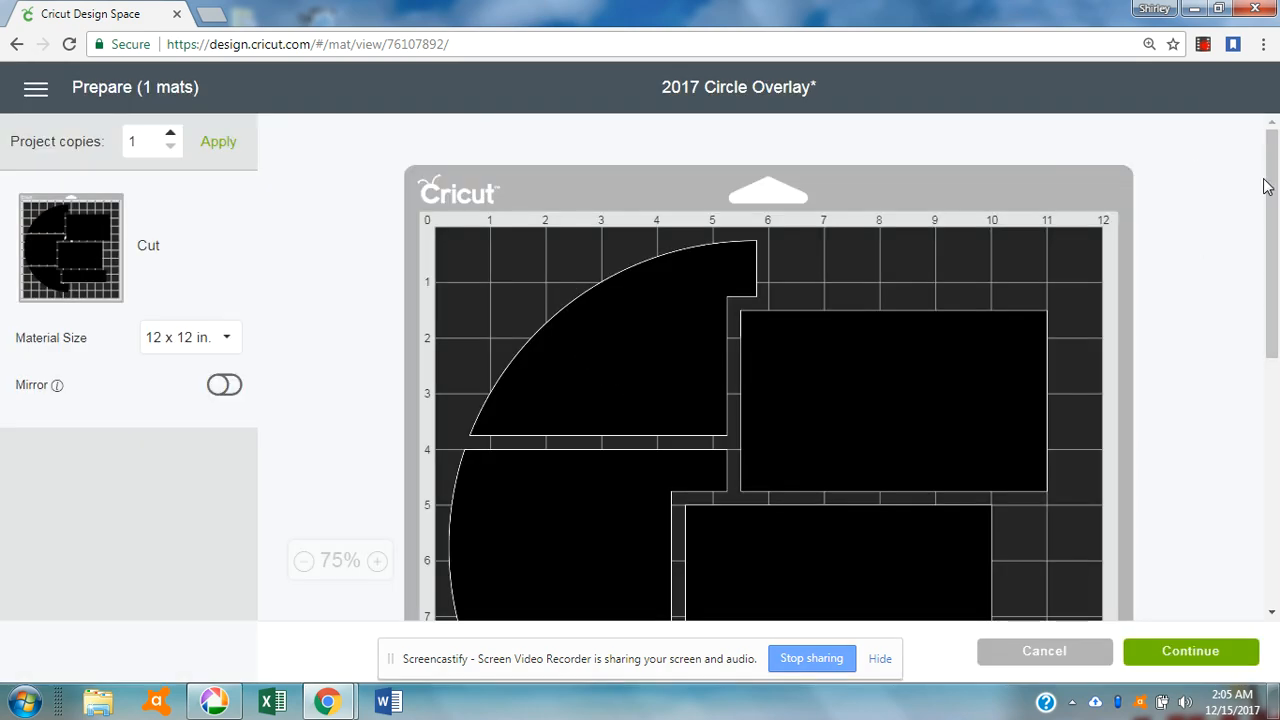
pyautogui.moveTo(1272, 188); pyautogui.dragTo(1276, 325)
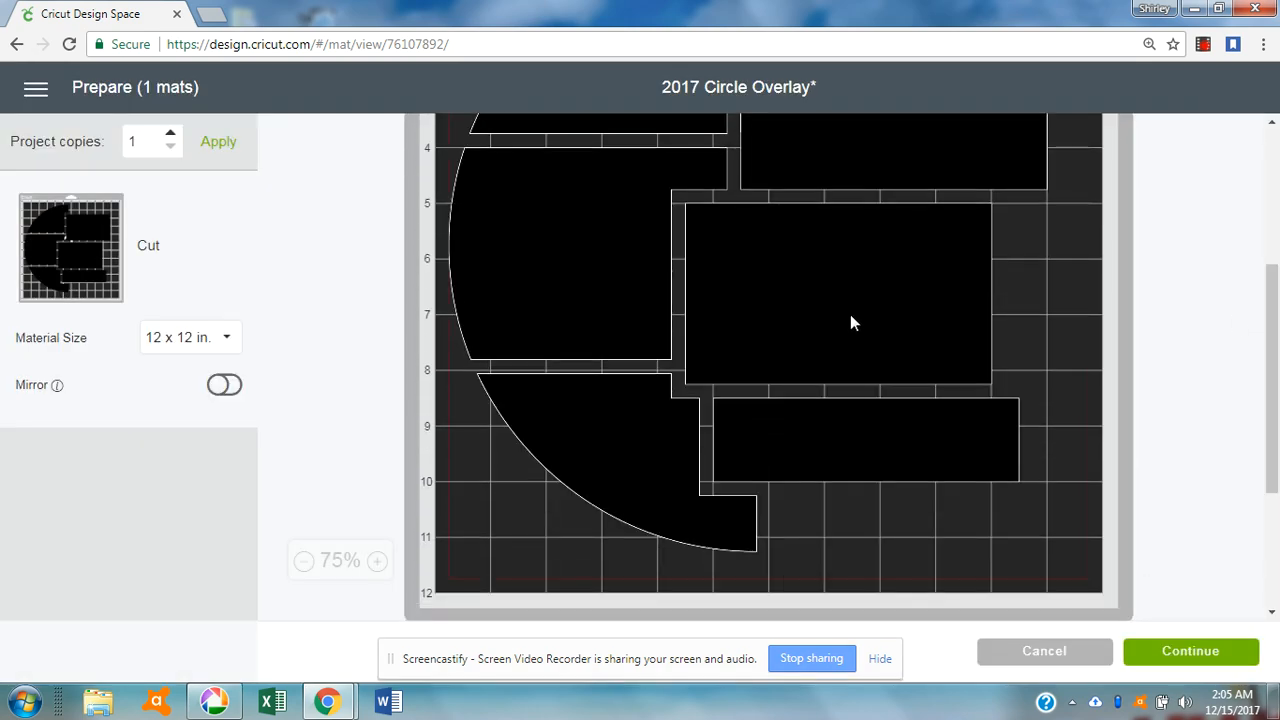
pyautogui.moveTo(849, 313)
pyautogui.mouseDown()
pyautogui.moveTo(860, 333)
pyautogui.moveTo(867, 325)
pyautogui.mouseUp()
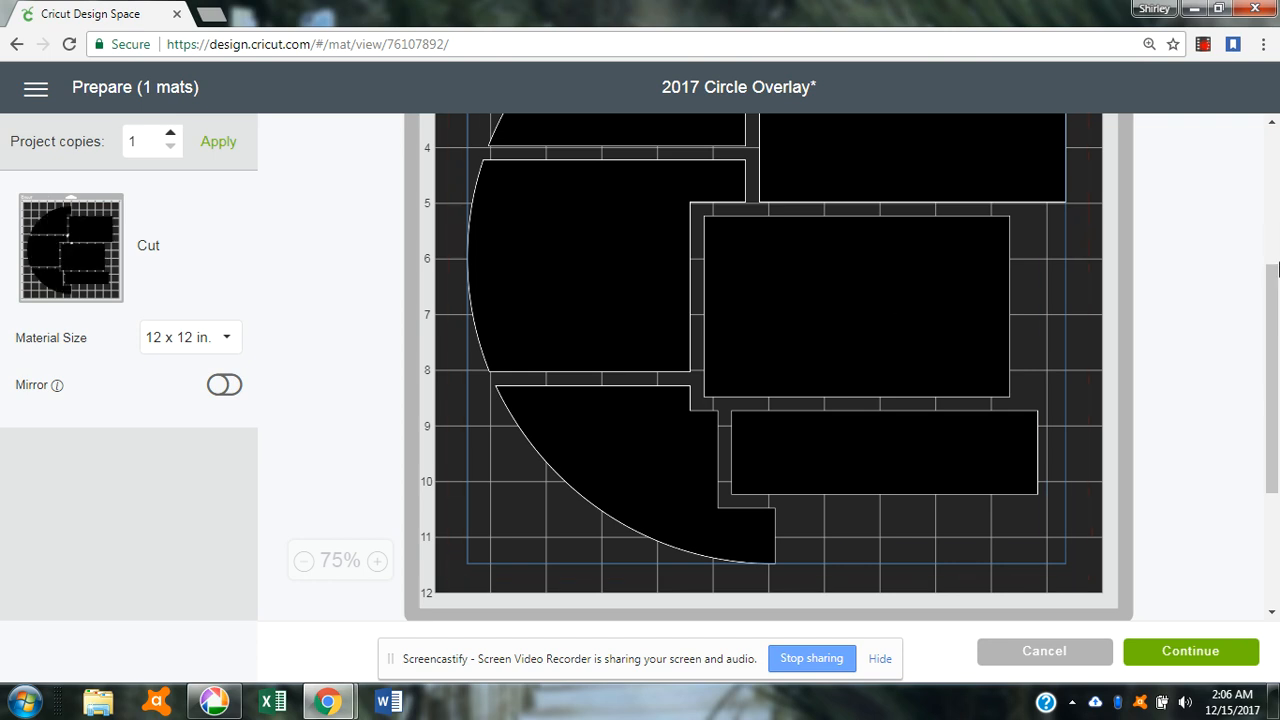
# Examine the placement of all the shapes on the cutting mat from top to bottom and return to the canvas
pyautogui.moveTo(1273, 297); pyautogui.dragTo(1271, 266)
pyautogui.moveTo(1273, 320); pyautogui.dragTo(1270, 252)
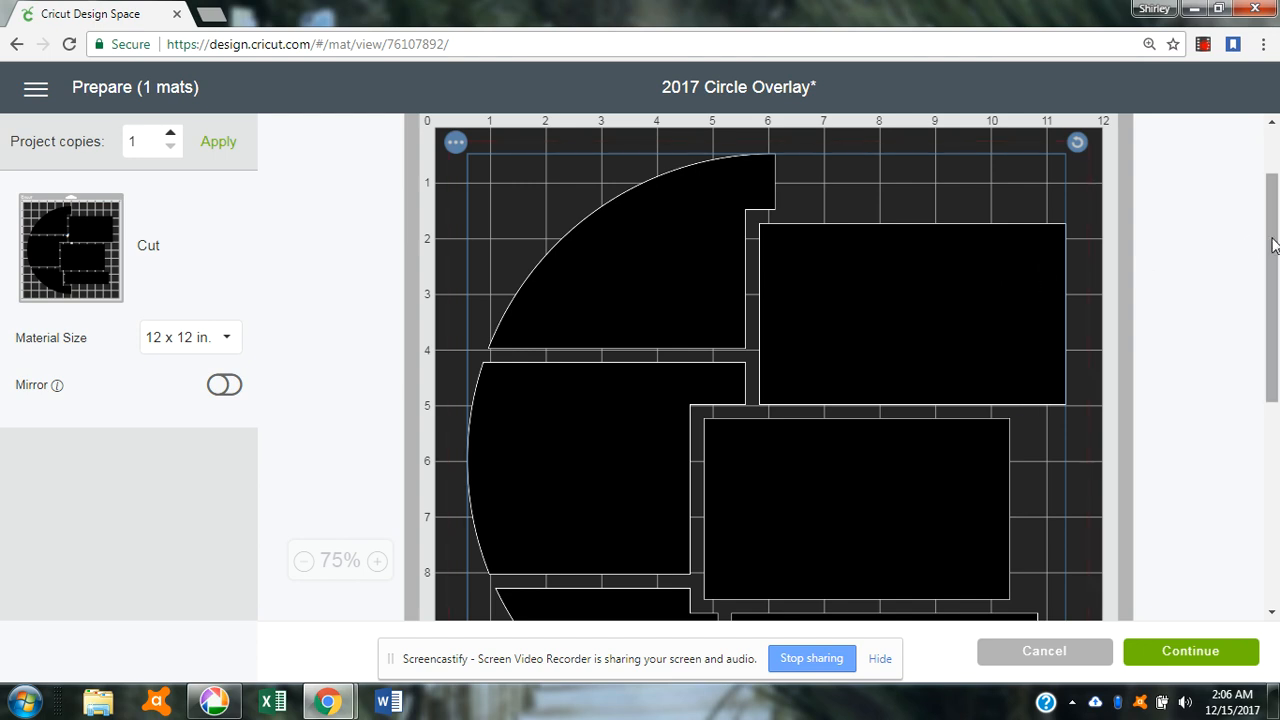
pyautogui.moveTo(1274, 224); pyautogui.dragTo(1275, 327)
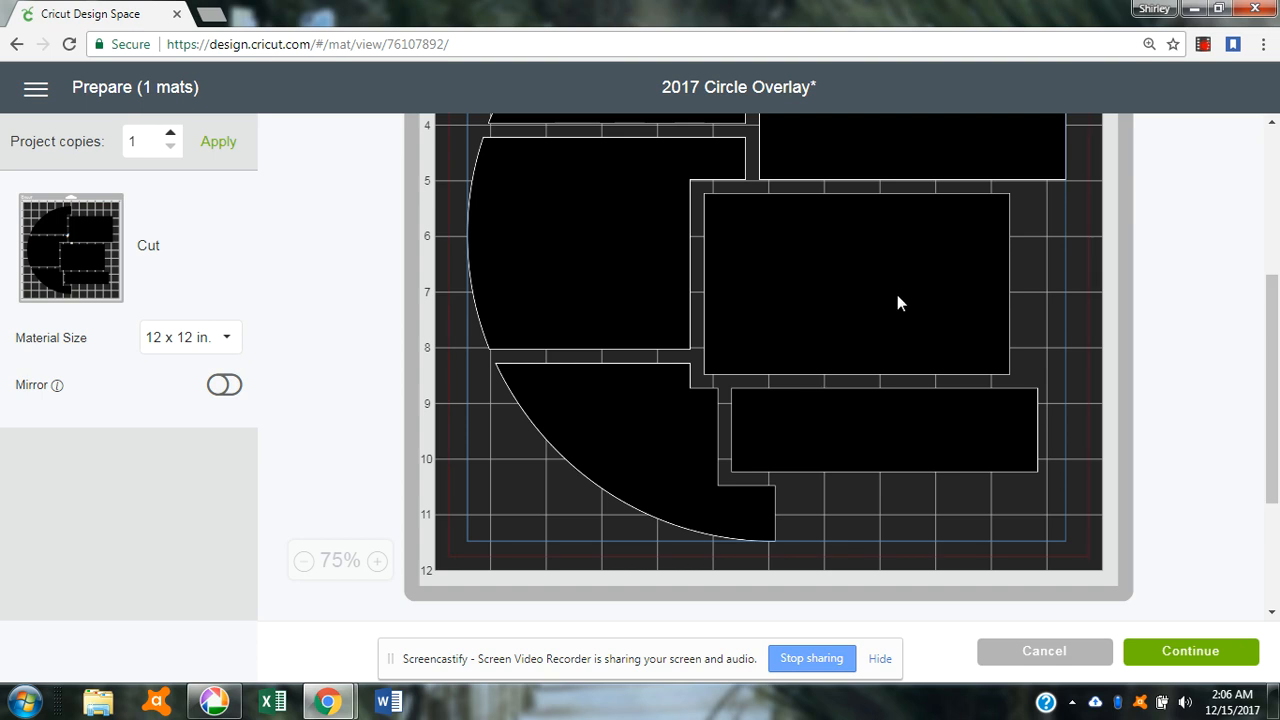
pyautogui.moveTo(1270, 346); pyautogui.dragTo(1262, 218)
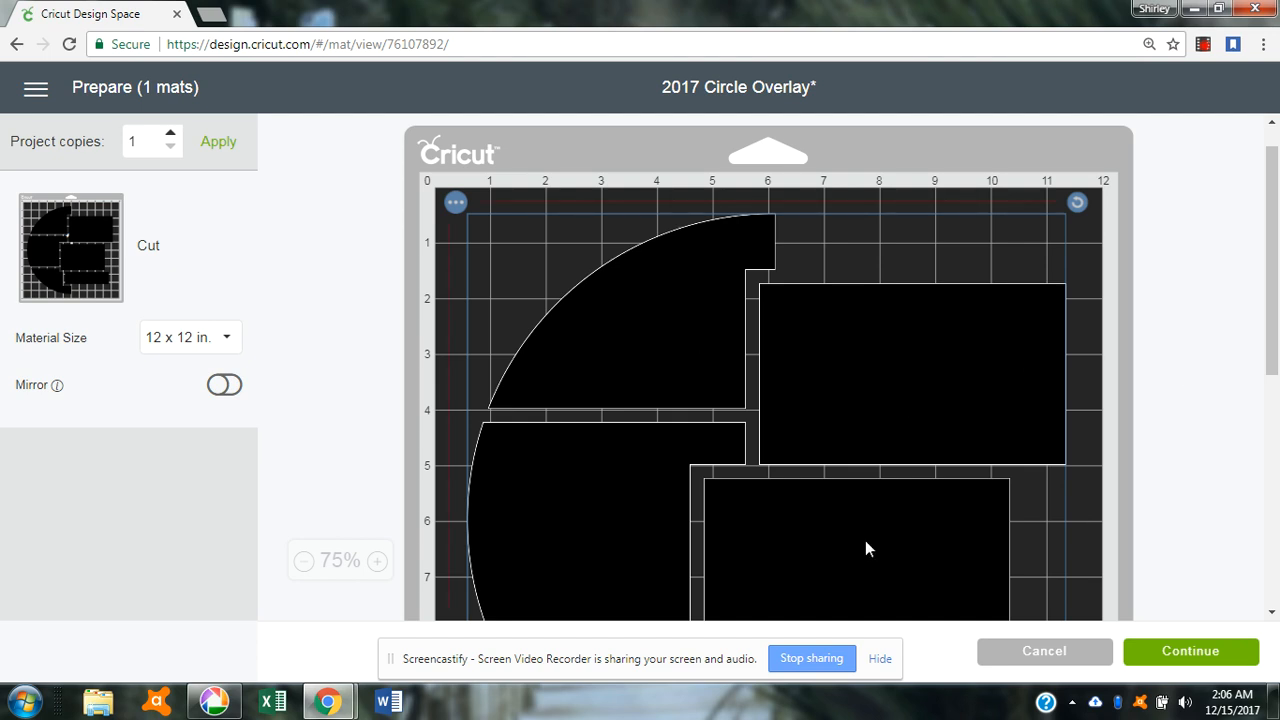
pyautogui.moveTo(1271, 232); pyautogui.dragTo(1271, 338)
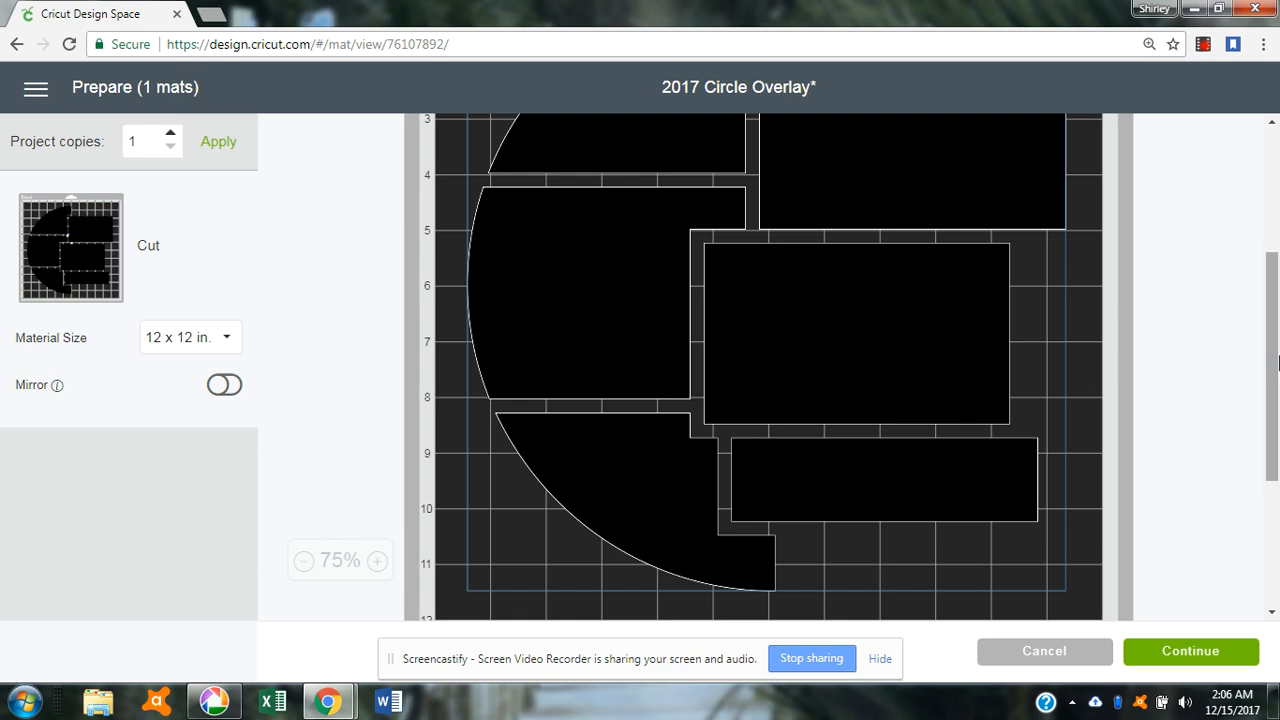
pyautogui.moveTo(1276, 365); pyautogui.dragTo(1276, 252)
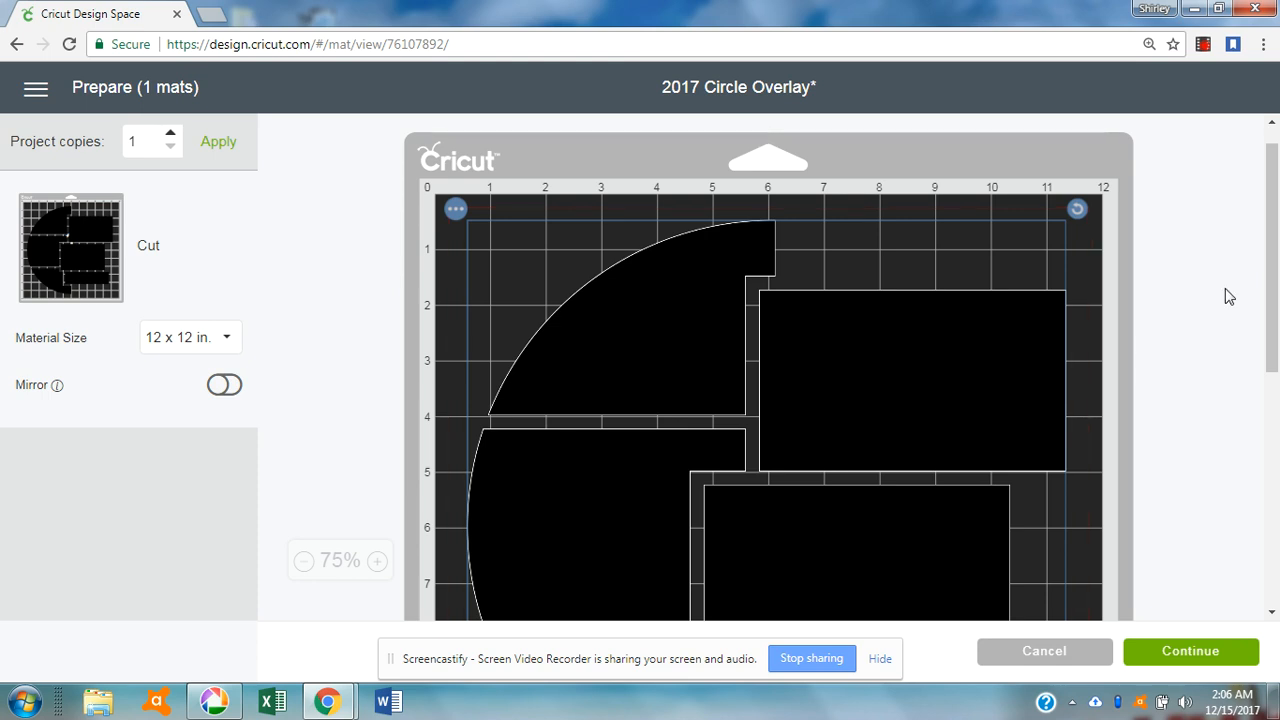
pyautogui.click(1057, 652)
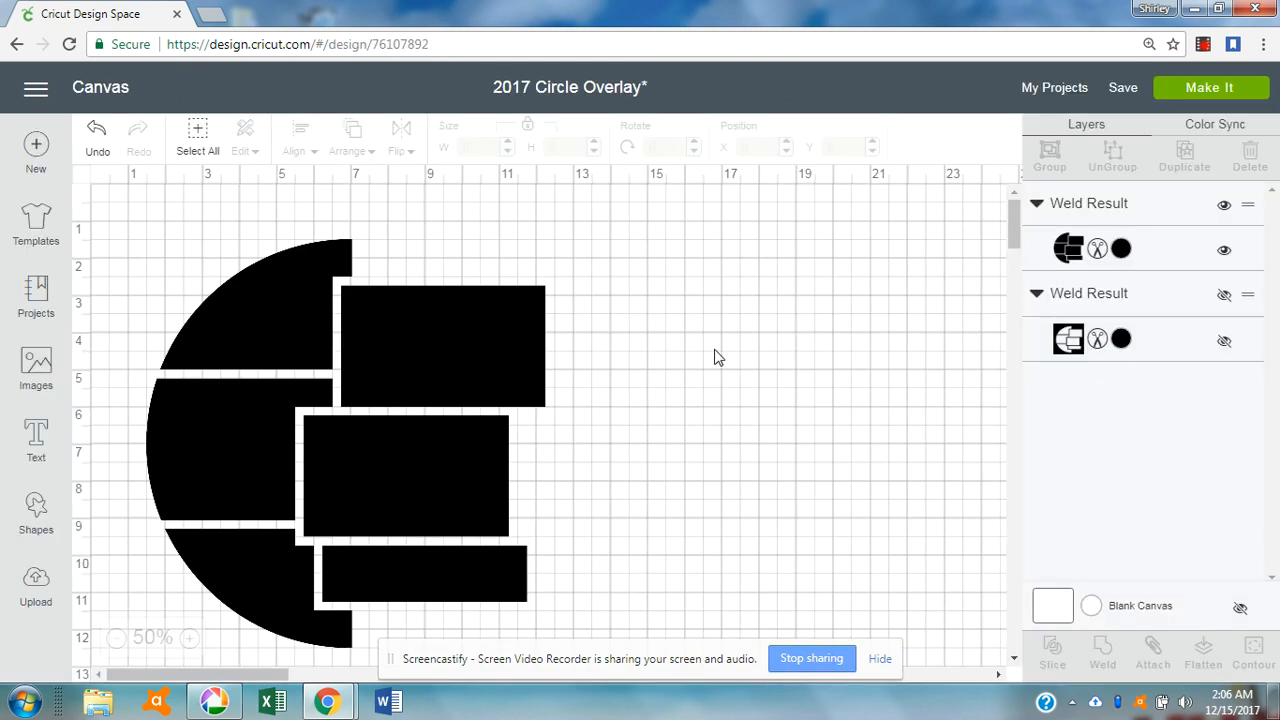